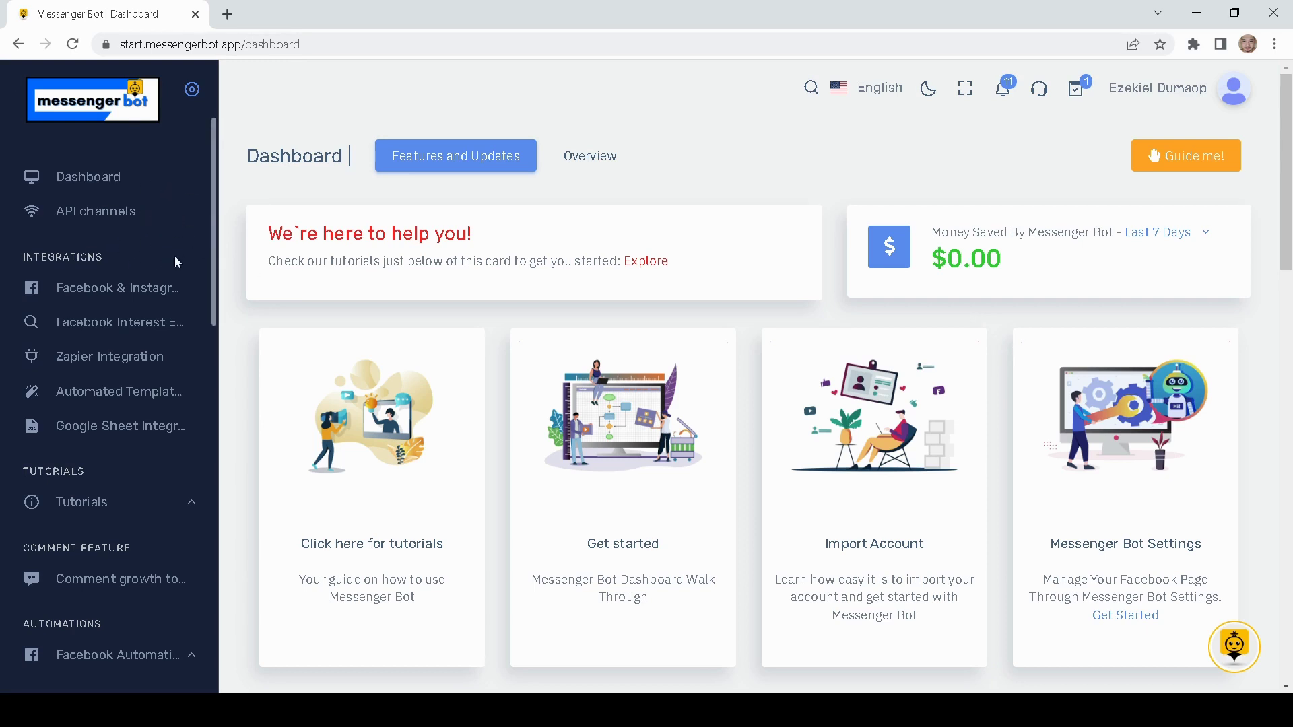
- Scroll down to Messenger Tools and open Bot manager for the Teerrific Prints page
scroll(159, 242, "down", 3)
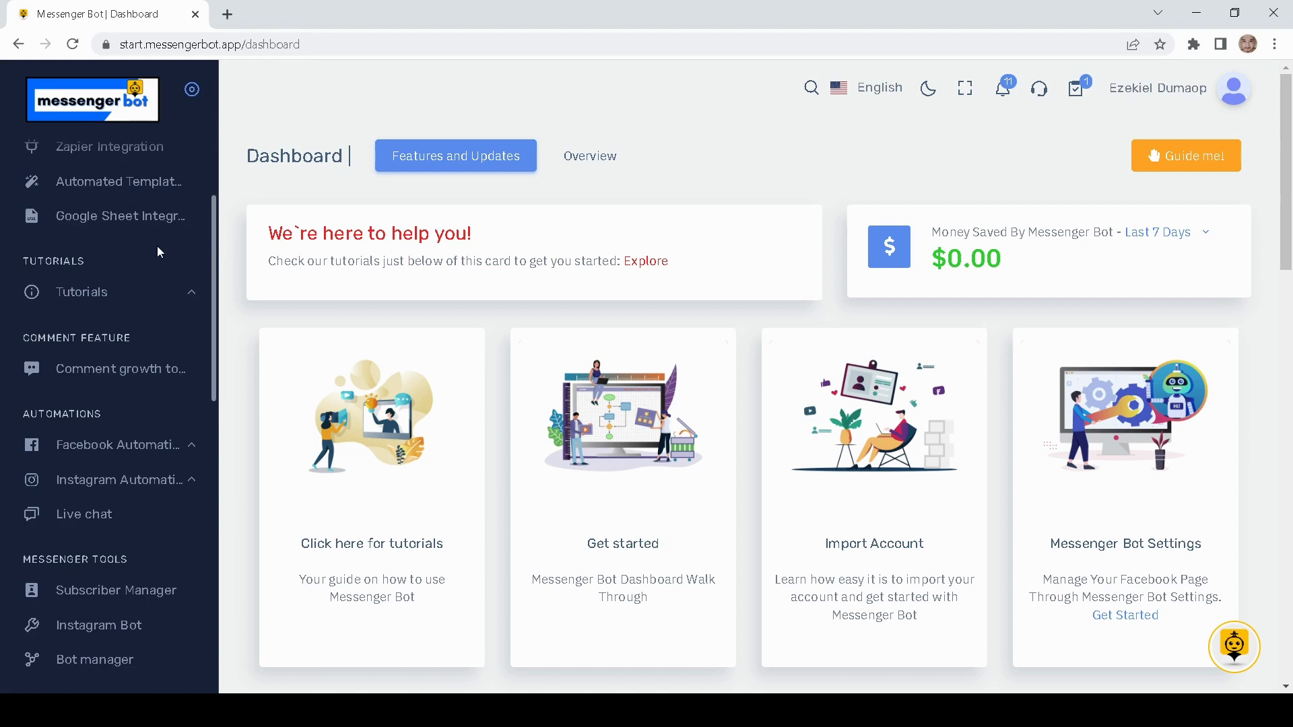
scroll(156, 249, "down", 3)
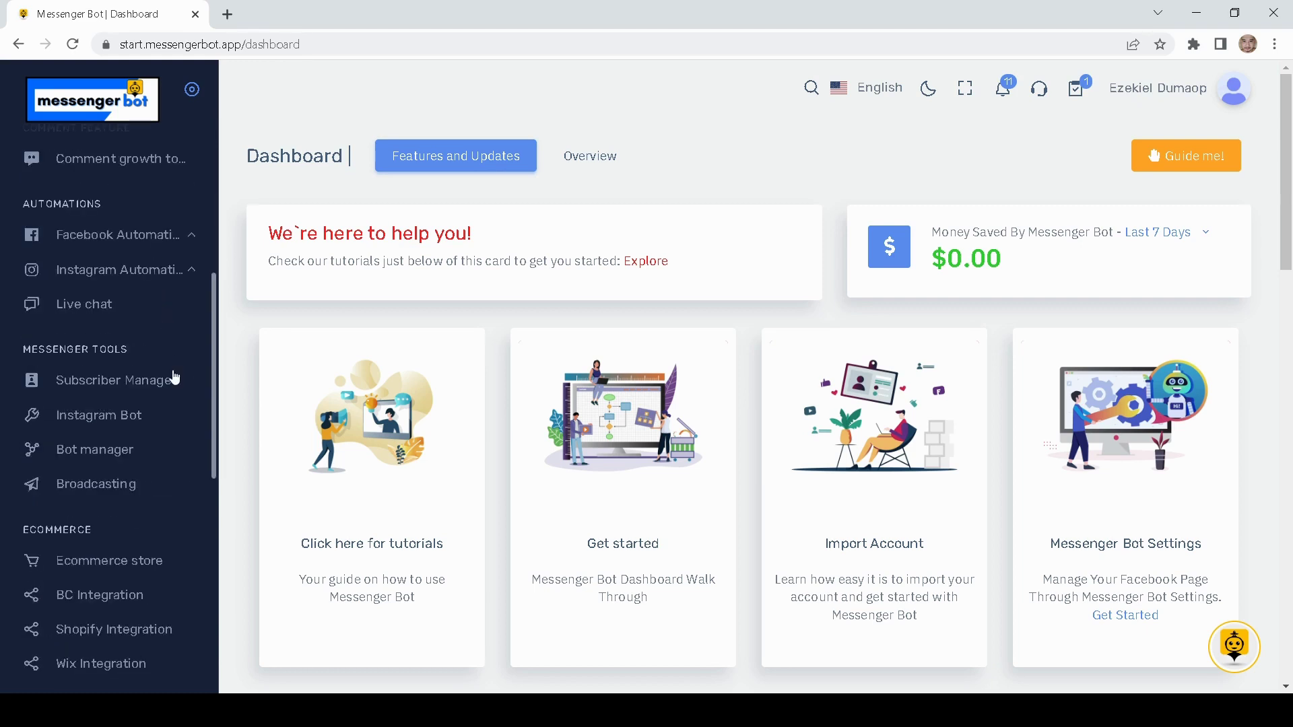
left_click(104, 452)
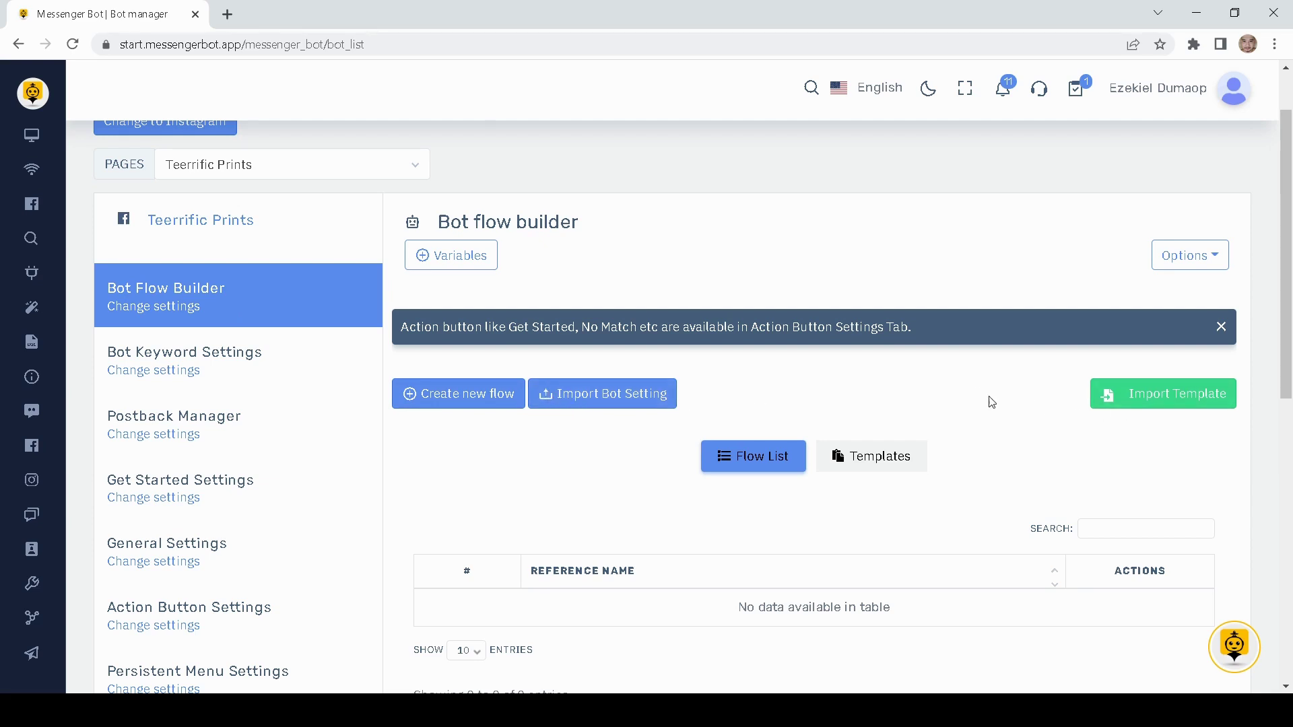
- Switch to Templates and browse Featured Templates like Real Estate, Sell Products and Ecommerce
scroll(990, 398, "down", 1)
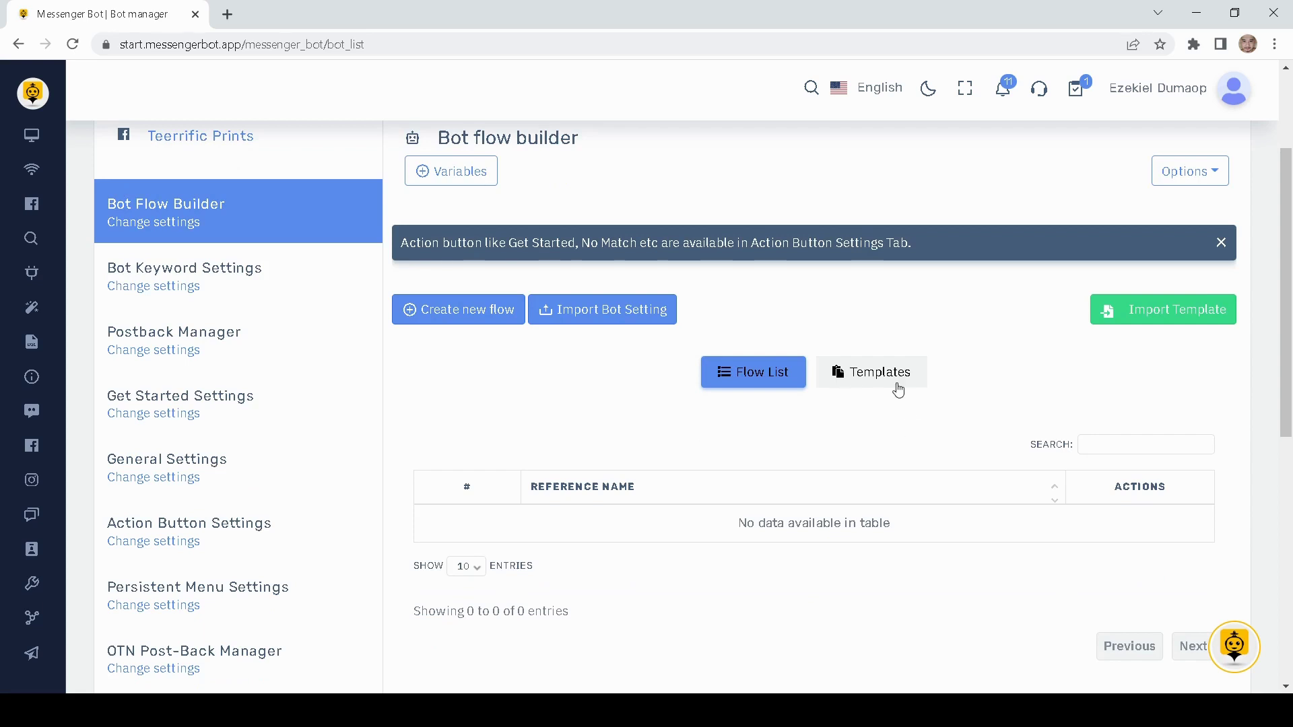
left_click(895, 383)
scroll(623, 421, "down", 3)
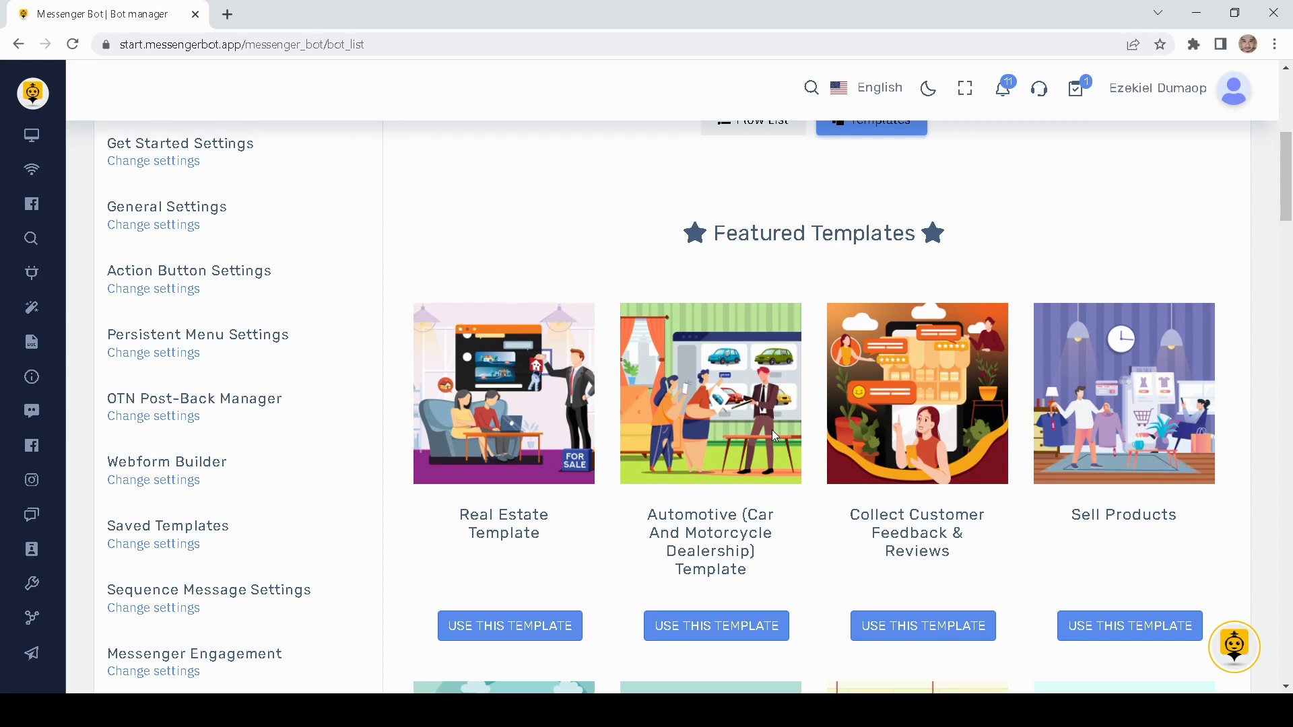
scroll(771, 429, "up", 1)
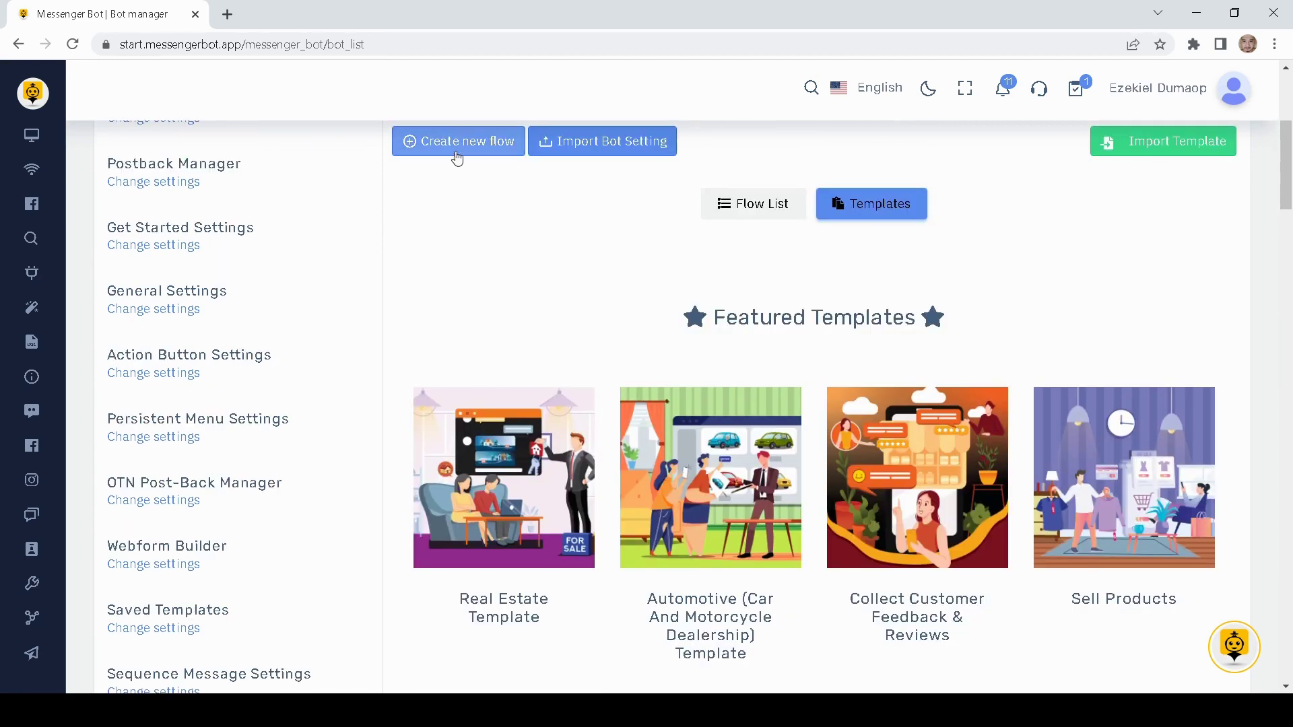
scroll(673, 498, "down", 3)
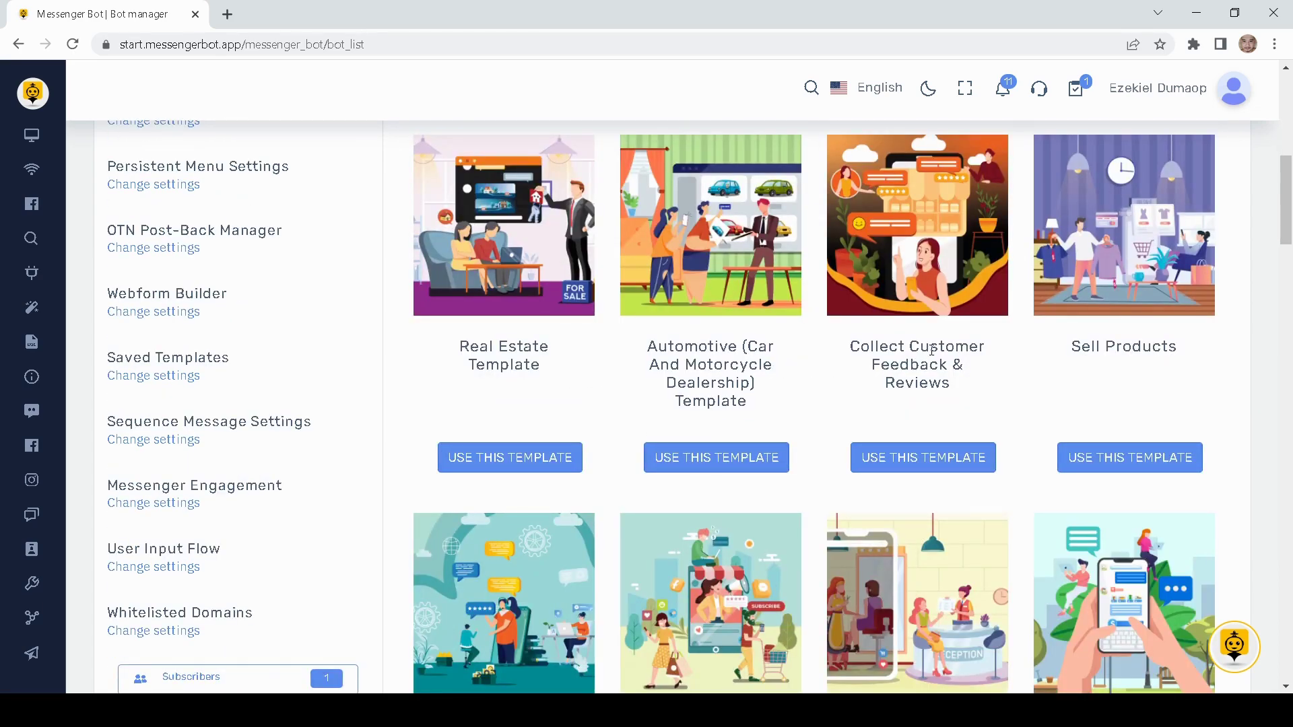
scroll(932, 349, "down", 8)
scroll(779, 465, "up", 4)
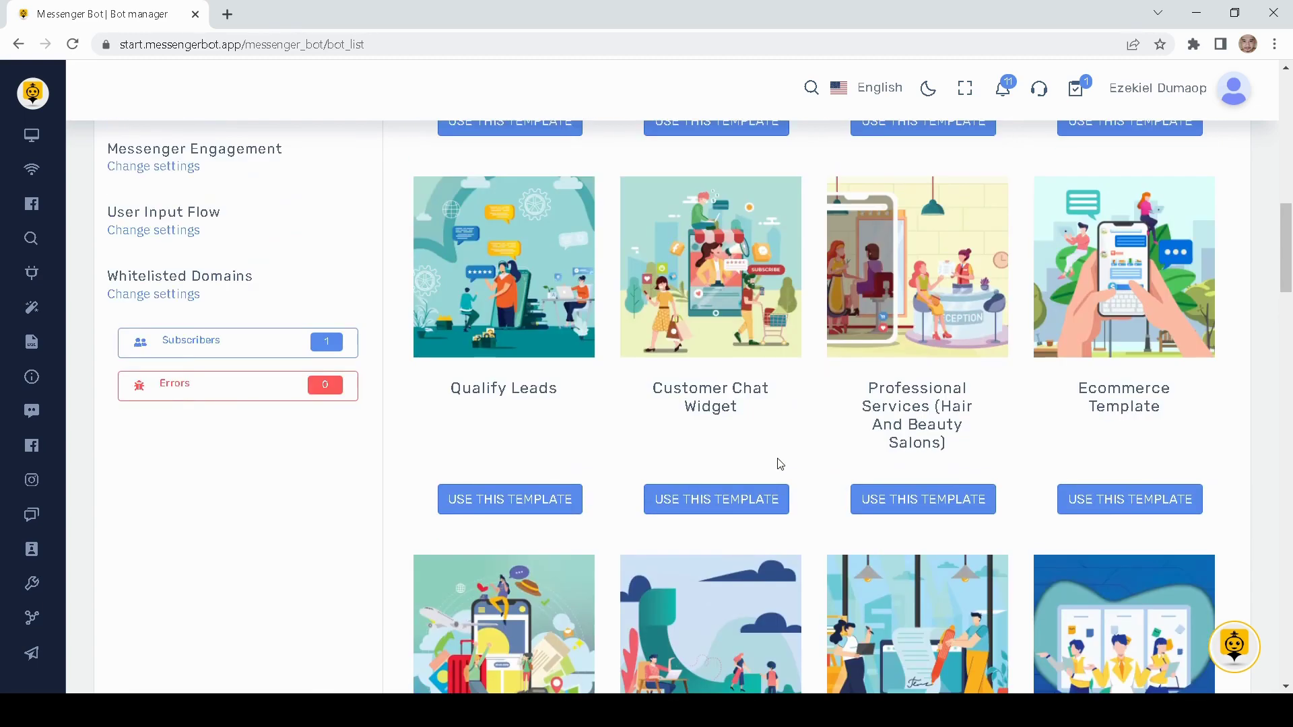
scroll(780, 464, "up", 10)
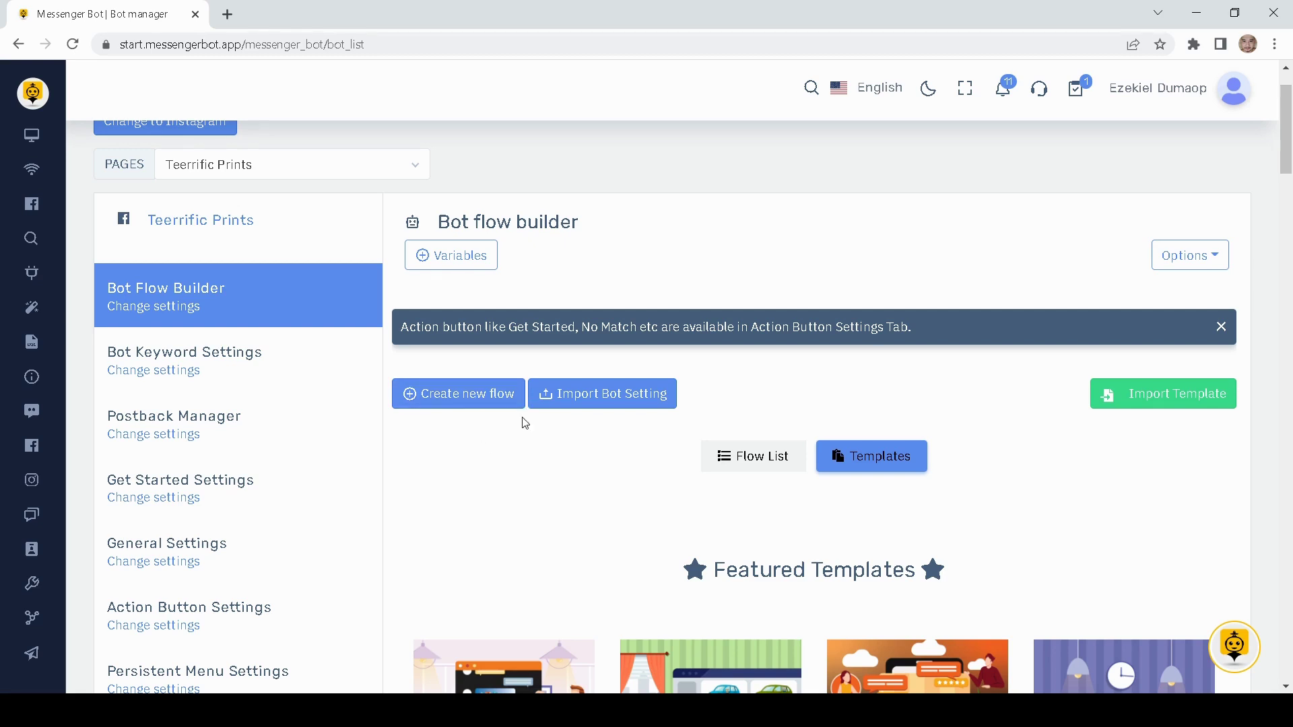
- Create a new flow, position Start Bot Flow, and add a Trigger keywords node to its left
left_click(471, 404)
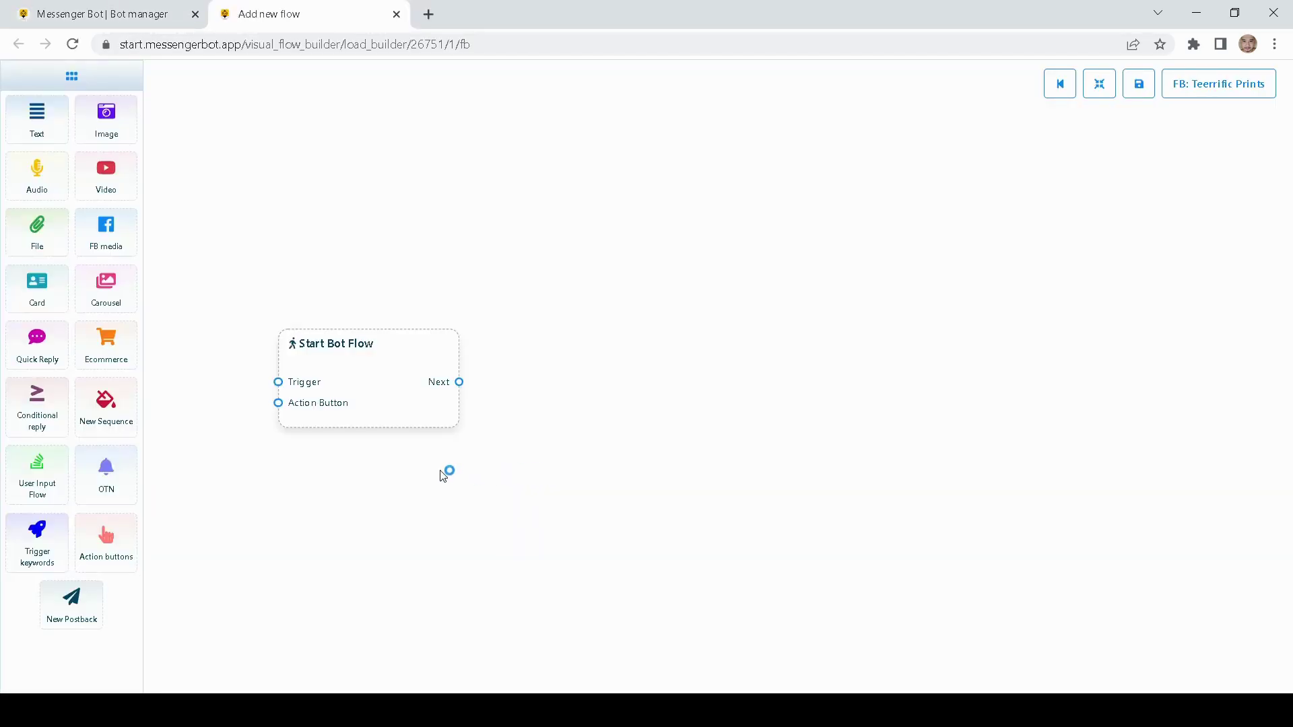
left_click_drag(449, 424, 485, 416)
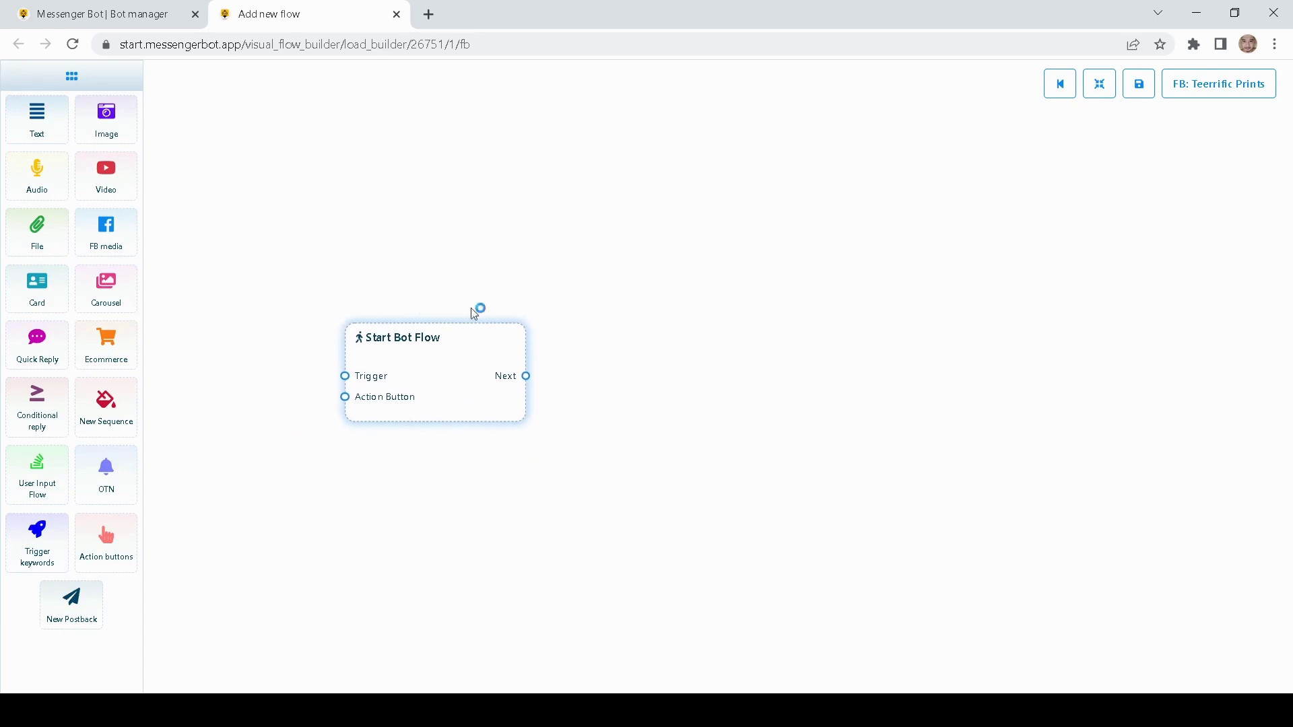
left_click_drag(434, 389, 458, 364)
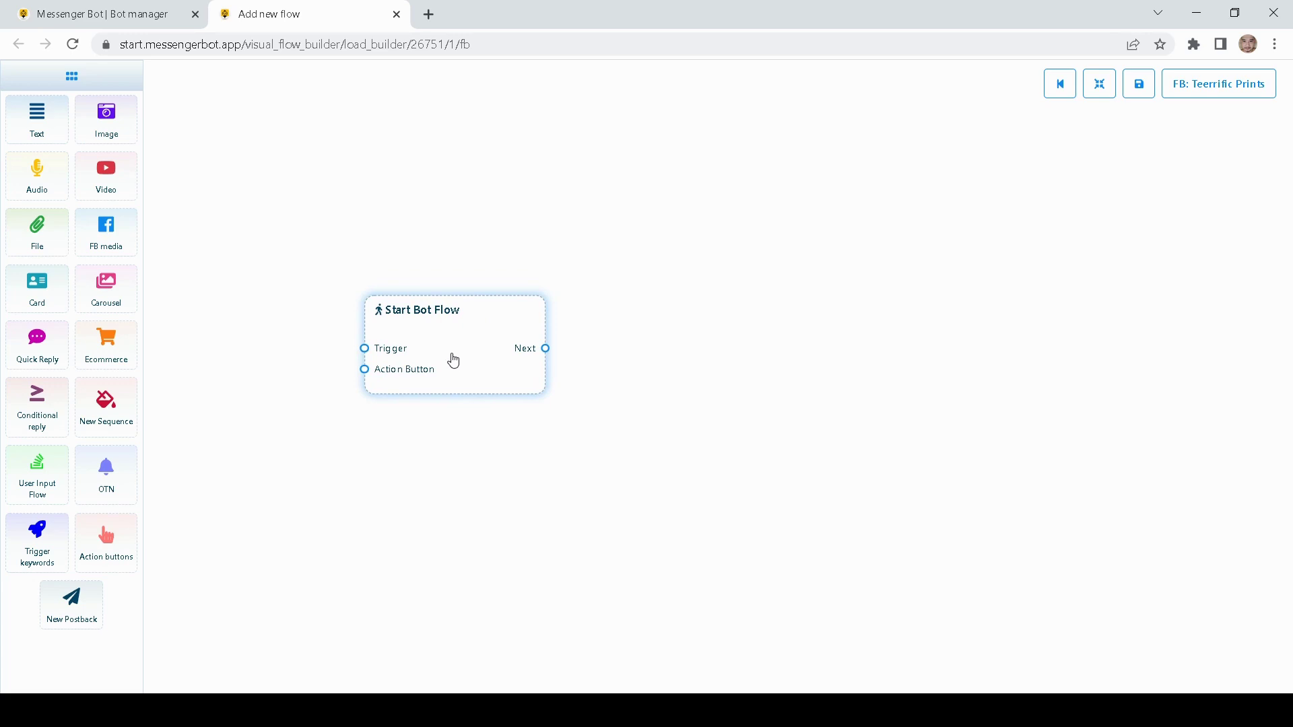
left_click_drag(398, 205, 455, 245)
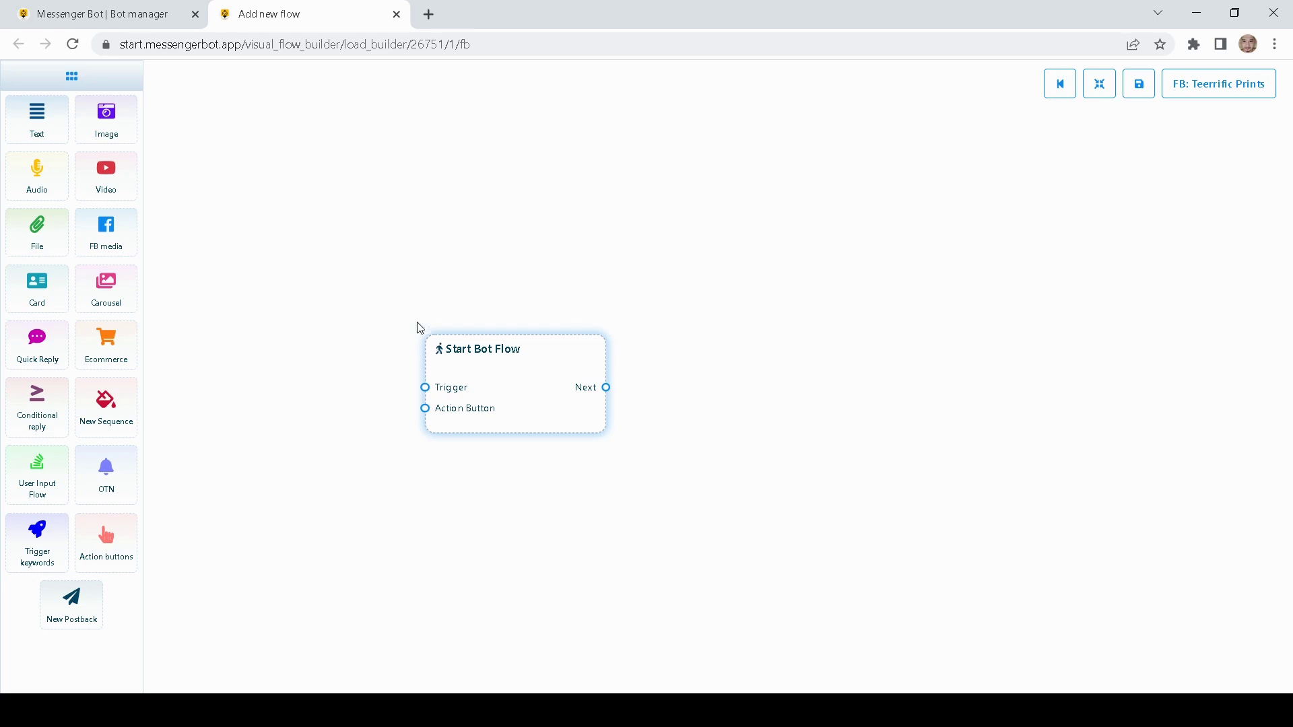
left_click_drag(331, 305, 370, 322)
left_click_drag(527, 413, 485, 410)
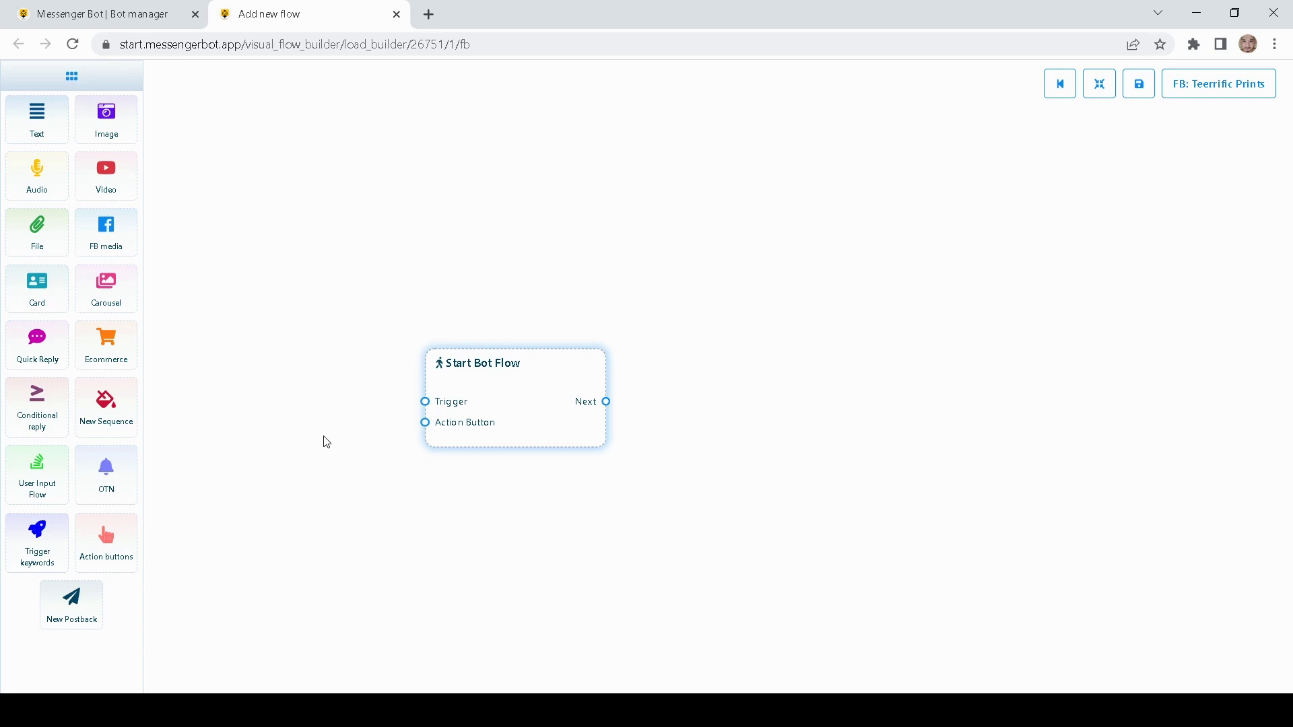
left_click_drag(500, 412, 522, 425)
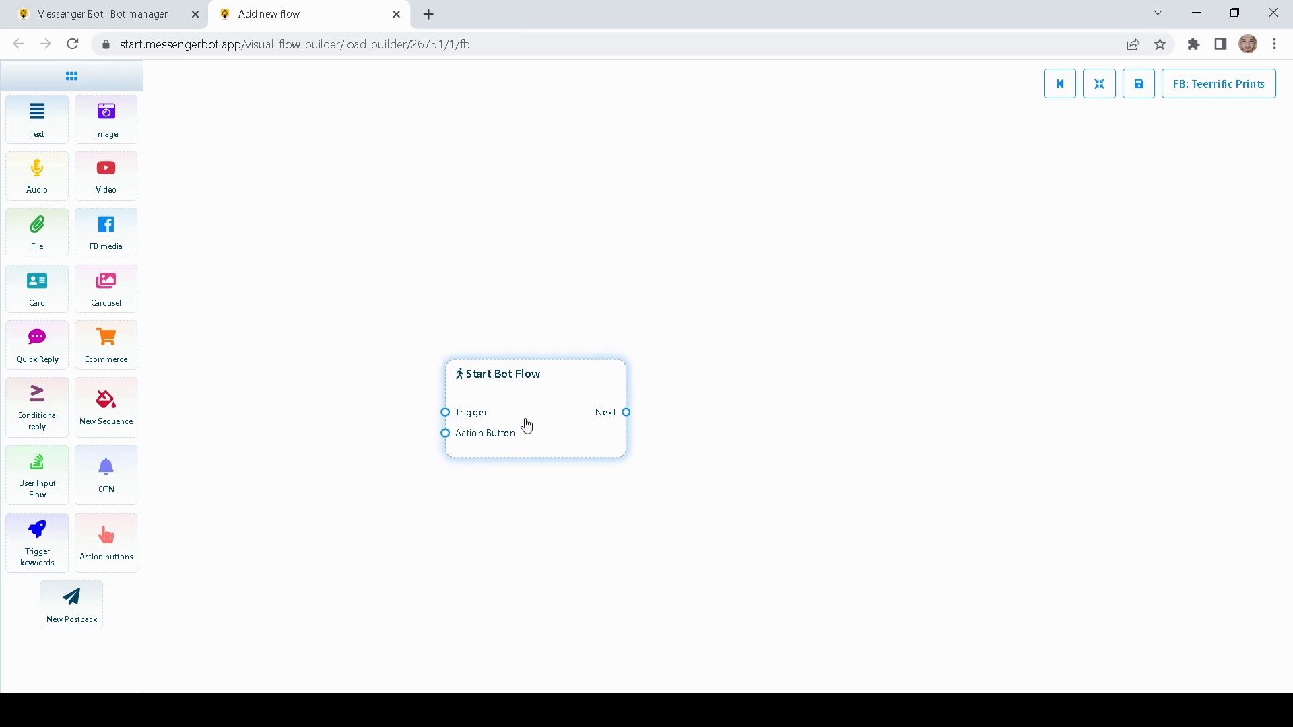
left_click_drag(29, 548, 306, 389)
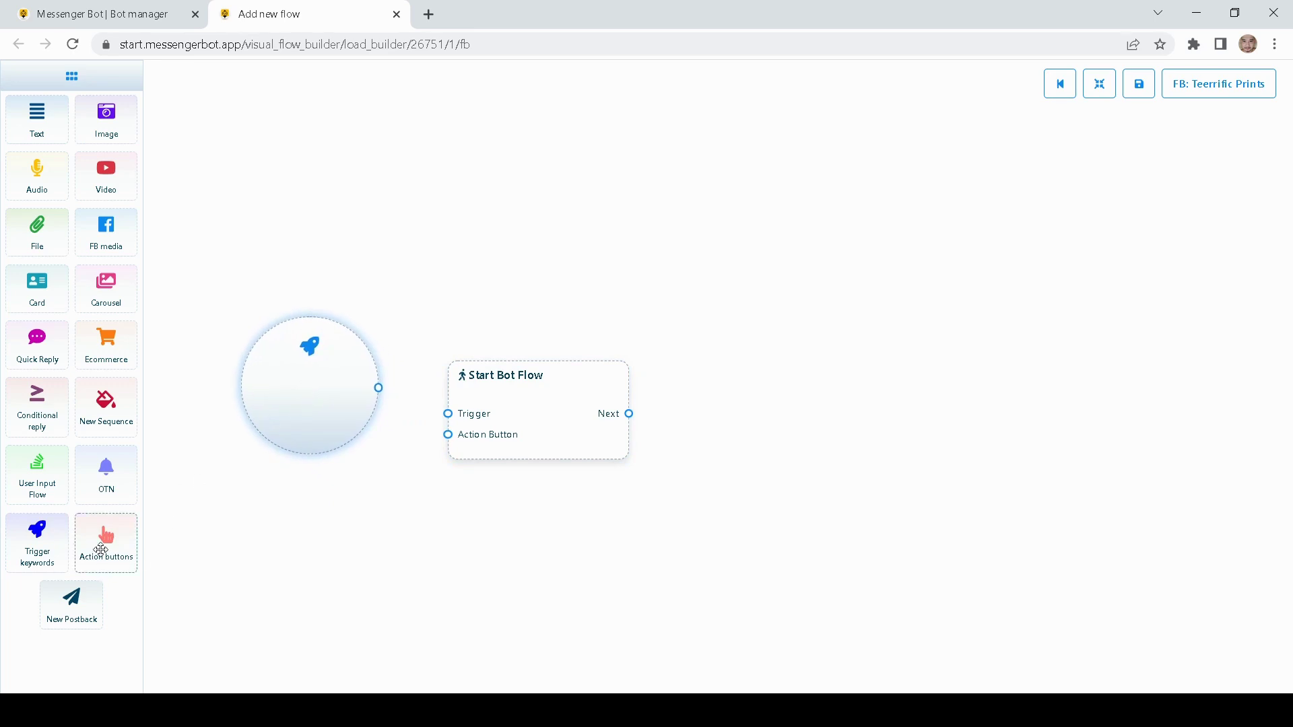
- Add an Action buttons node below the trigger and open the trigger's keyword settings
left_click_drag(102, 548, 338, 589)
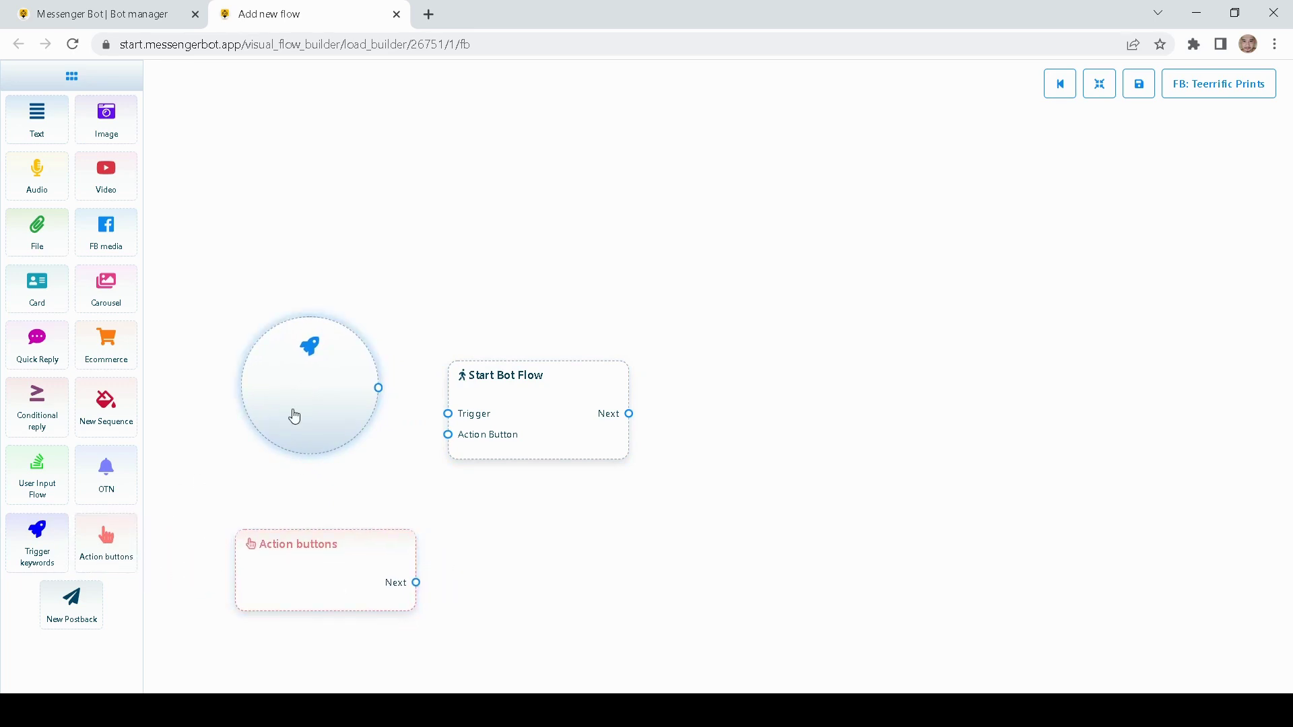
double_click(294, 415)
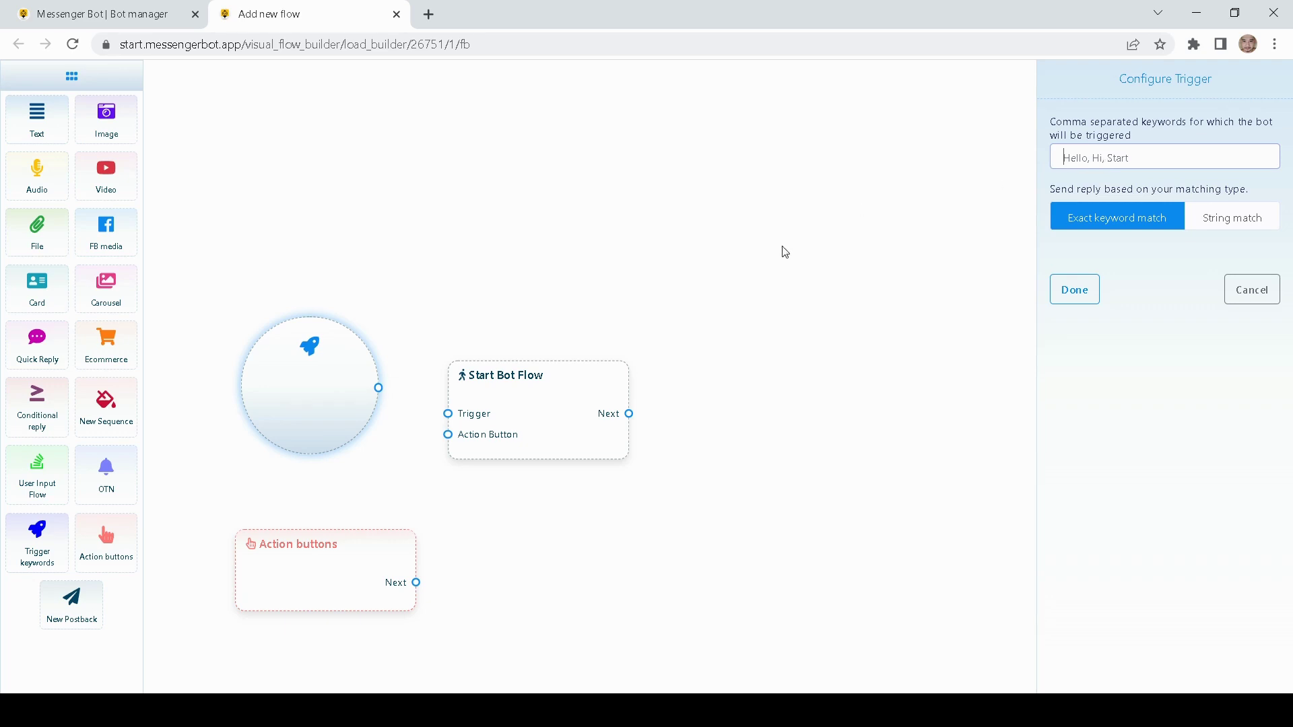
left_click_drag(514, 422, 545, 408)
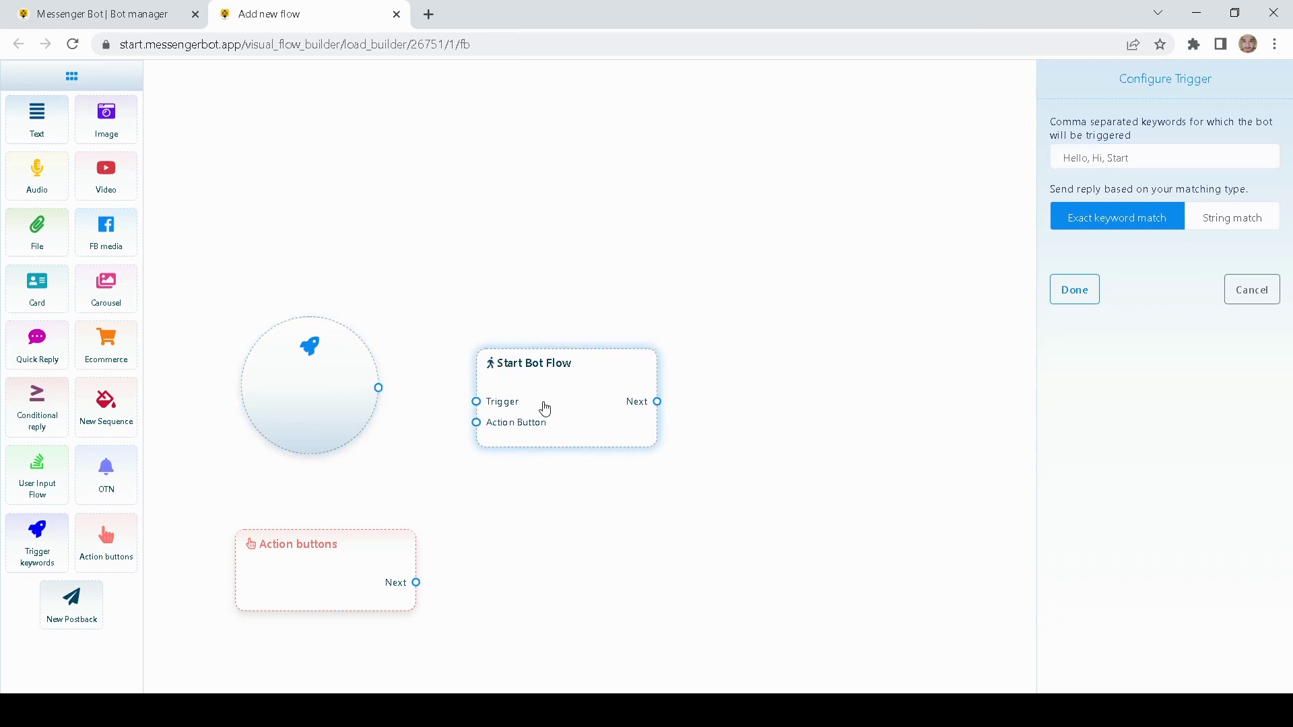
left_click(1087, 161)
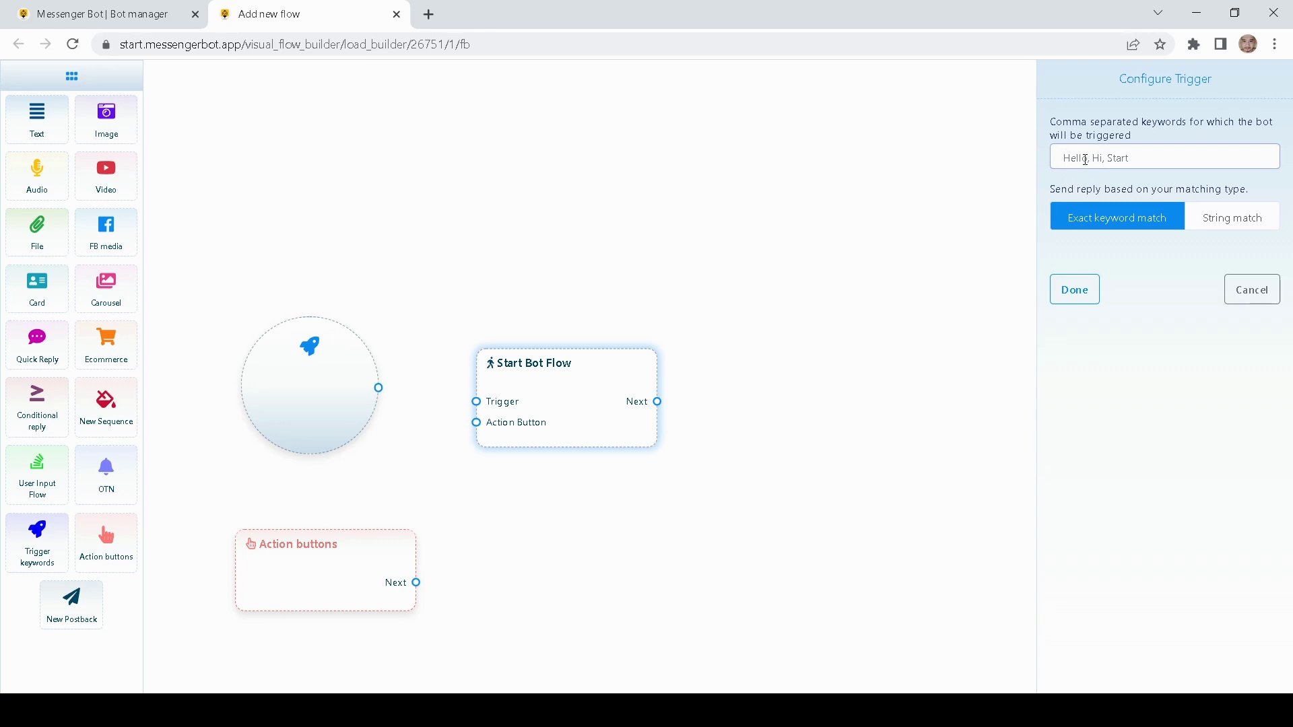
left_click(955, 243)
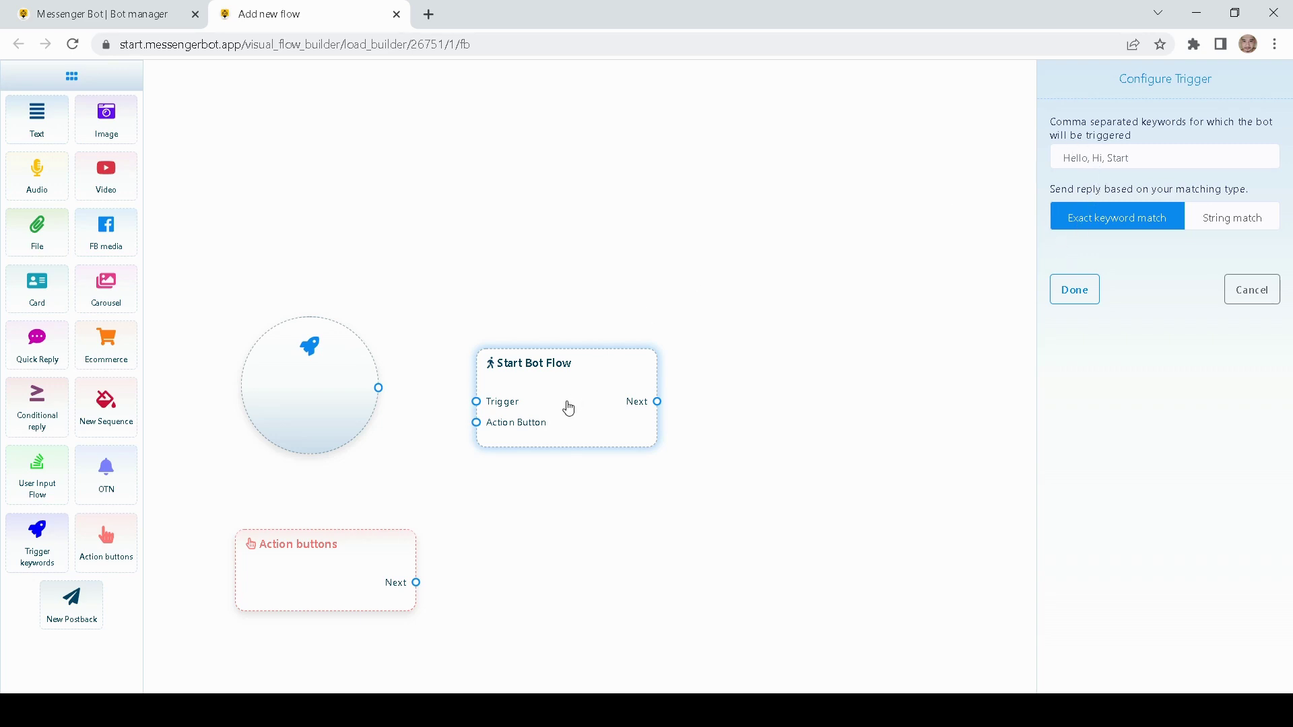
left_click_drag(563, 402, 558, 414)
left_click_drag(469, 524, 542, 502)
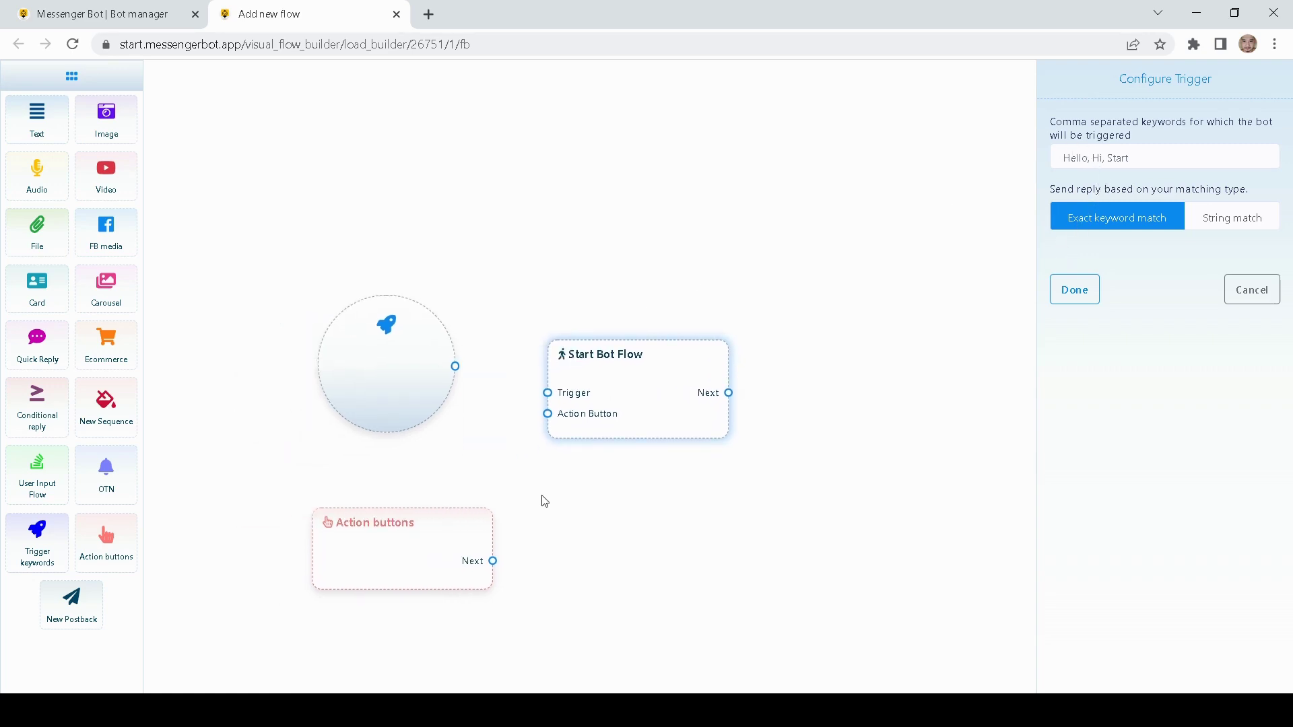
- Rearrange the trigger and Start Bot Flow nodes, then delete the Action buttons node
left_click(381, 557)
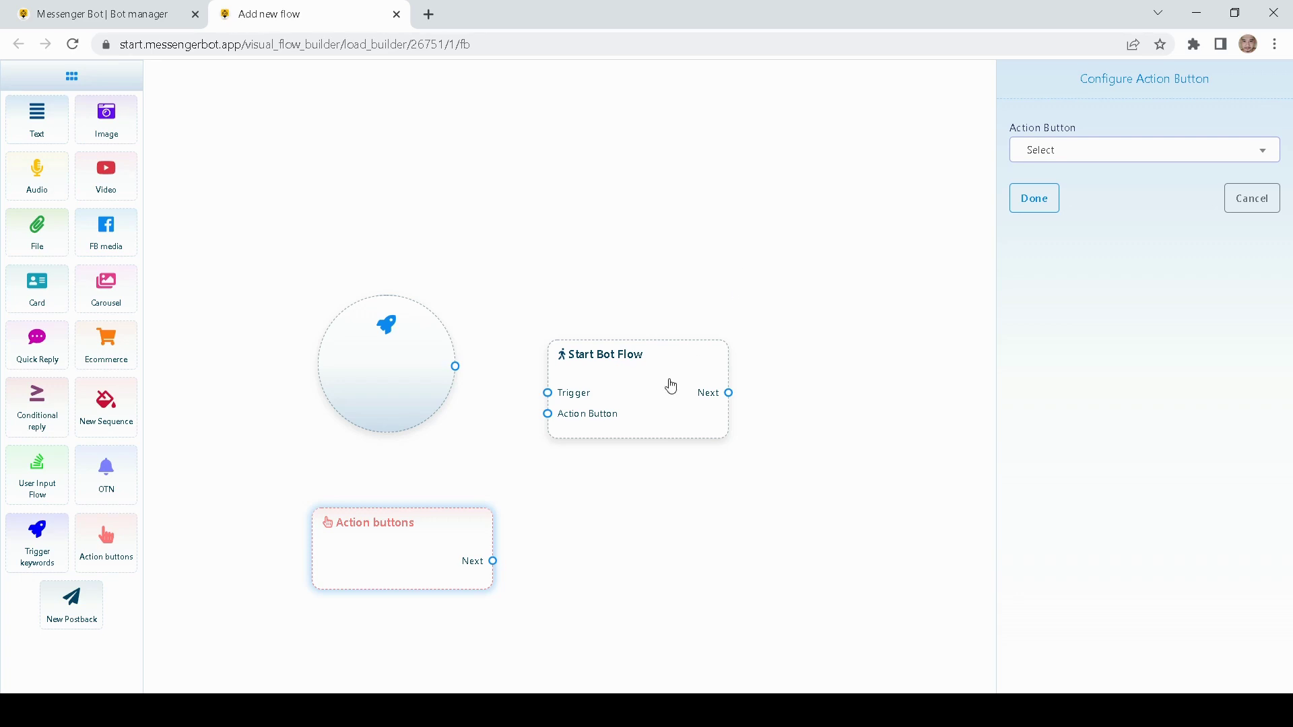
left_click_drag(669, 384, 663, 422)
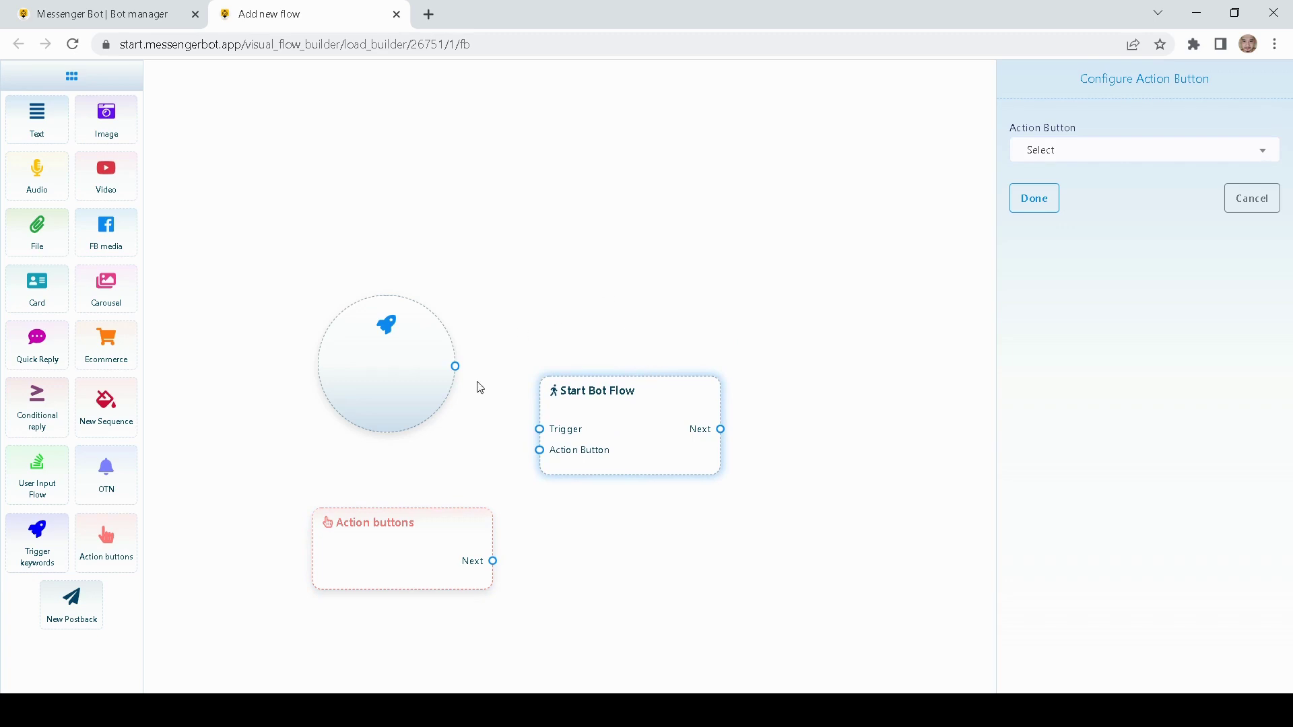
left_click_drag(404, 398, 419, 426)
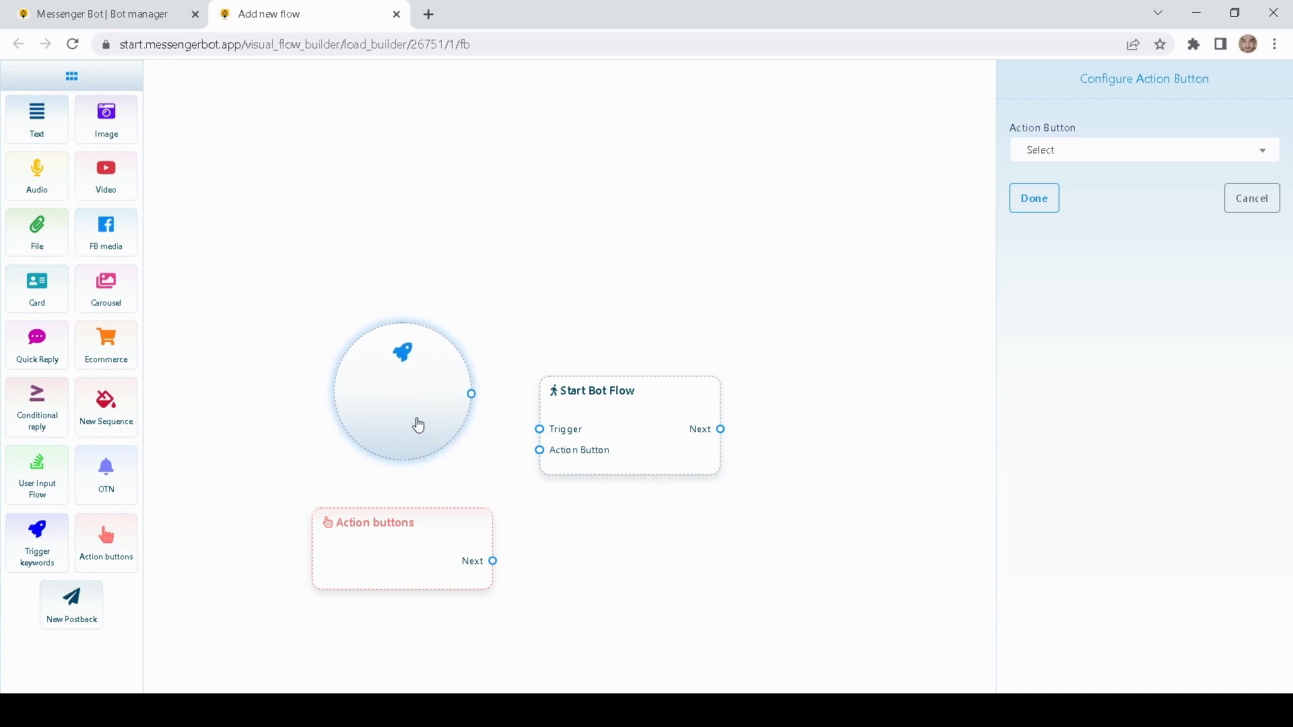
scroll(402, 469, "down", 2)
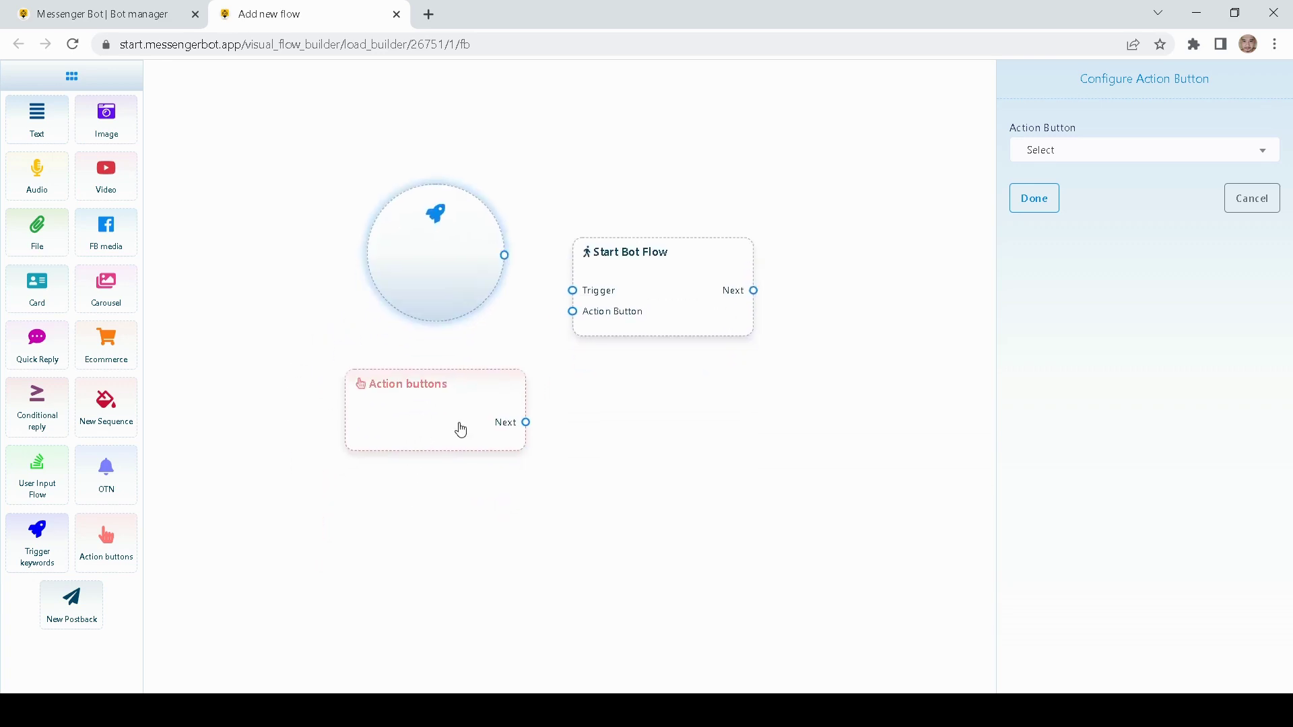
left_click_drag(524, 323, 515, 349)
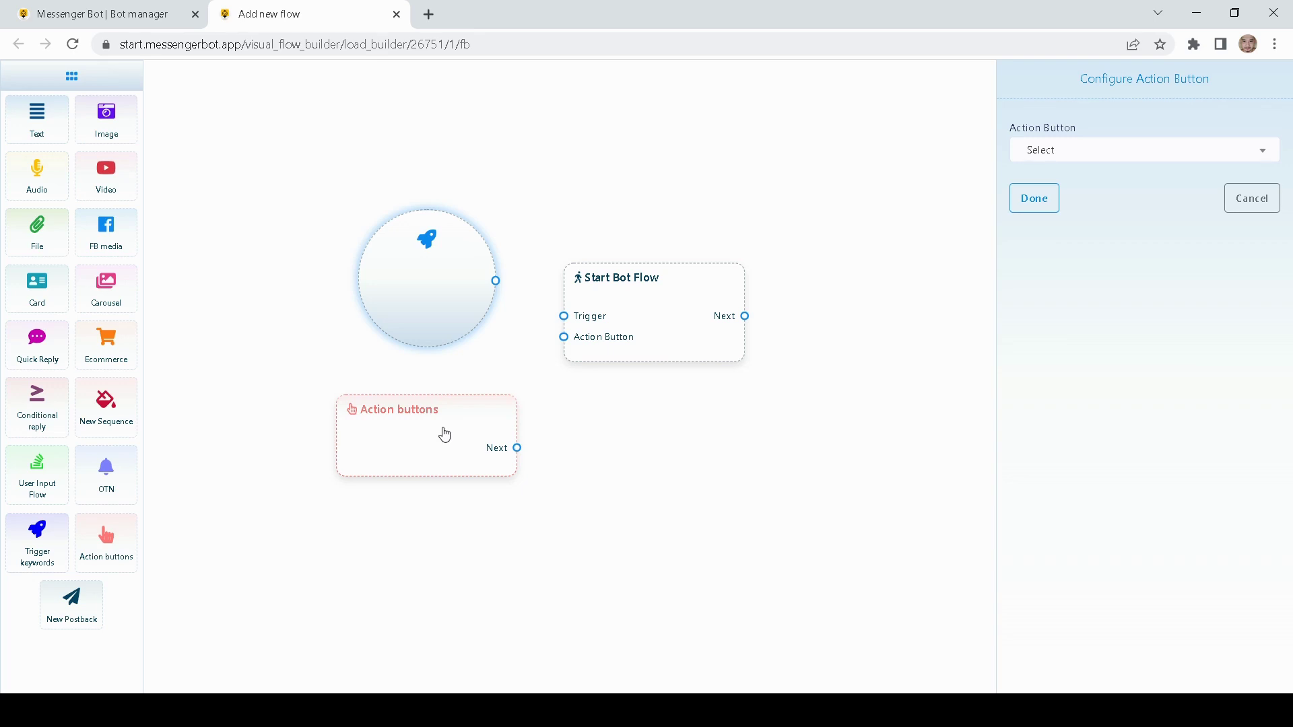
right_click(445, 435)
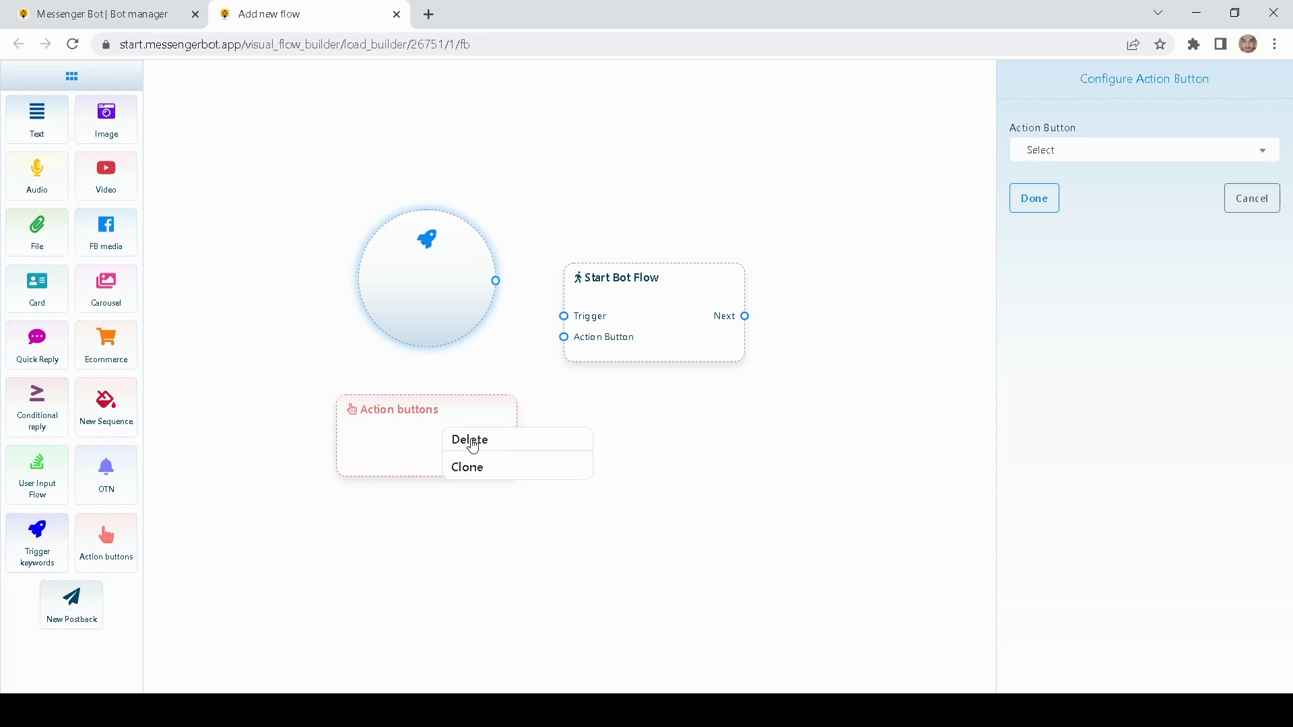
left_click(473, 446)
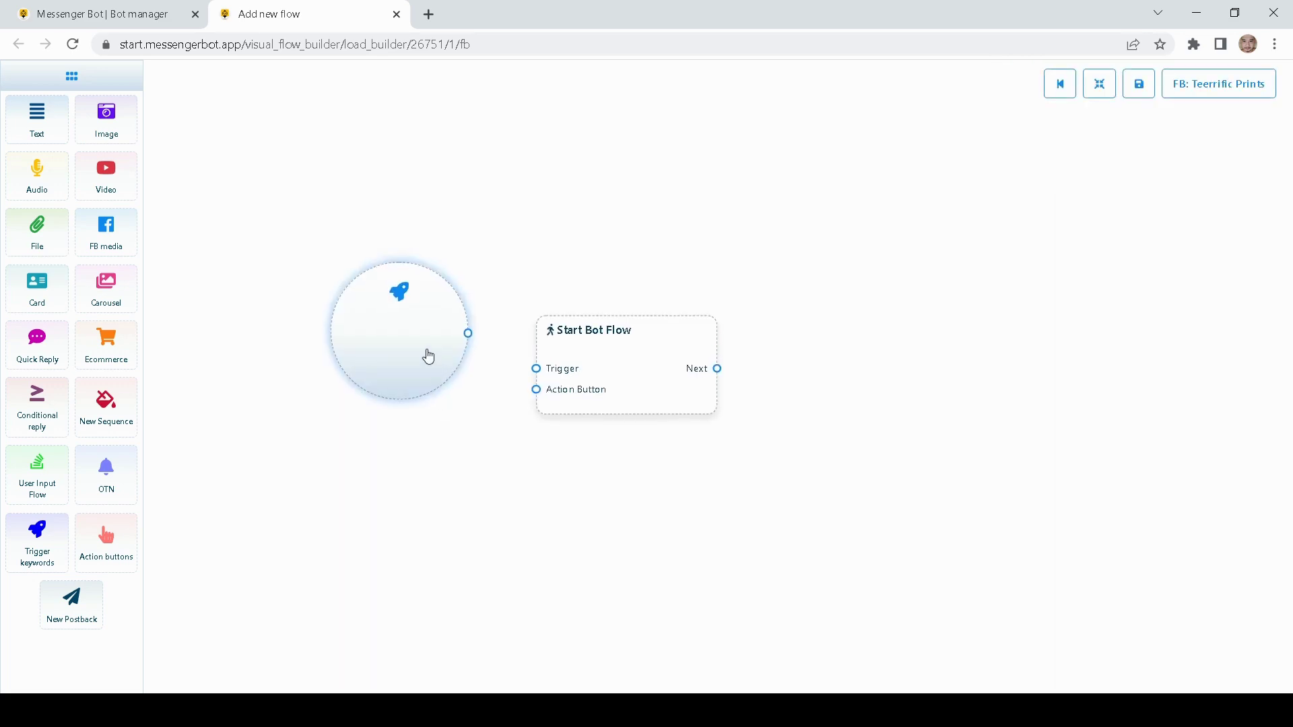
- Set the trigger keyword to Hello with Exact keyword match and wire it to Start Bot Flow's Trigger
left_click_drag(427, 357, 415, 388)
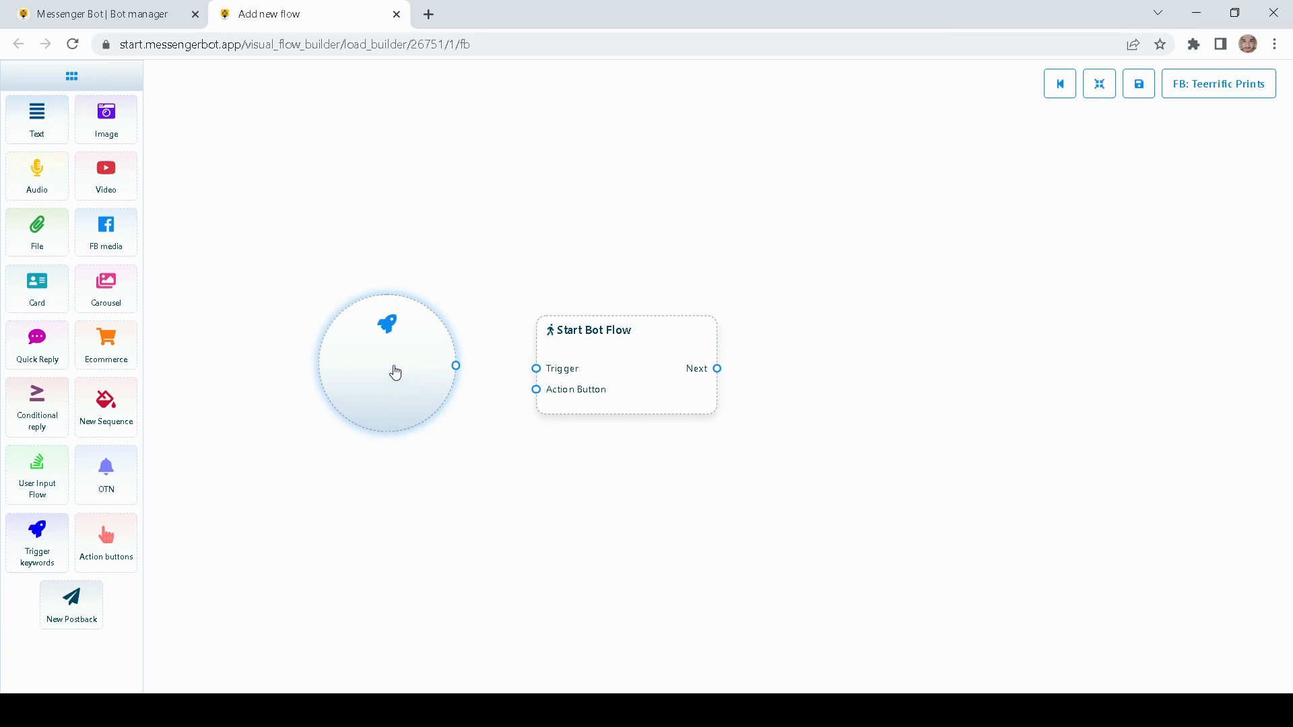
double_click(396, 373)
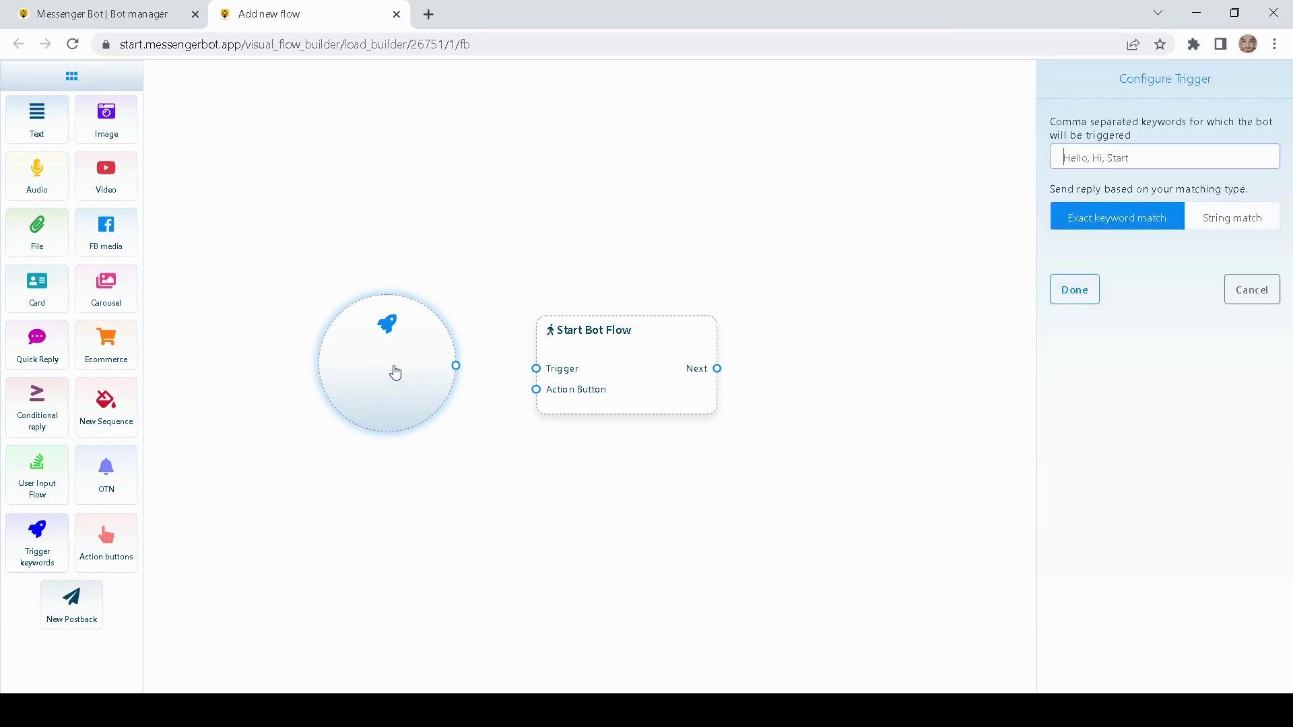
left_click(1080, 159)
type("Hello")
left_click(1094, 251)
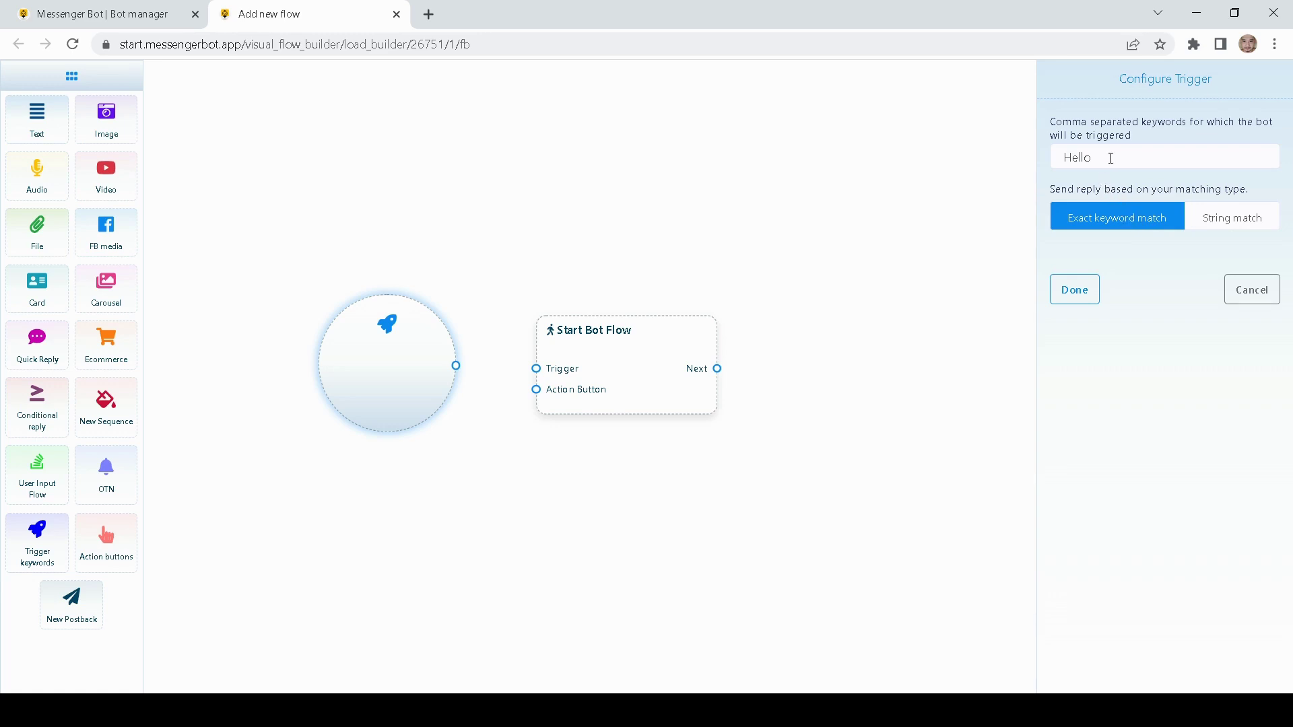
left_click_drag(1111, 155, 1024, 156)
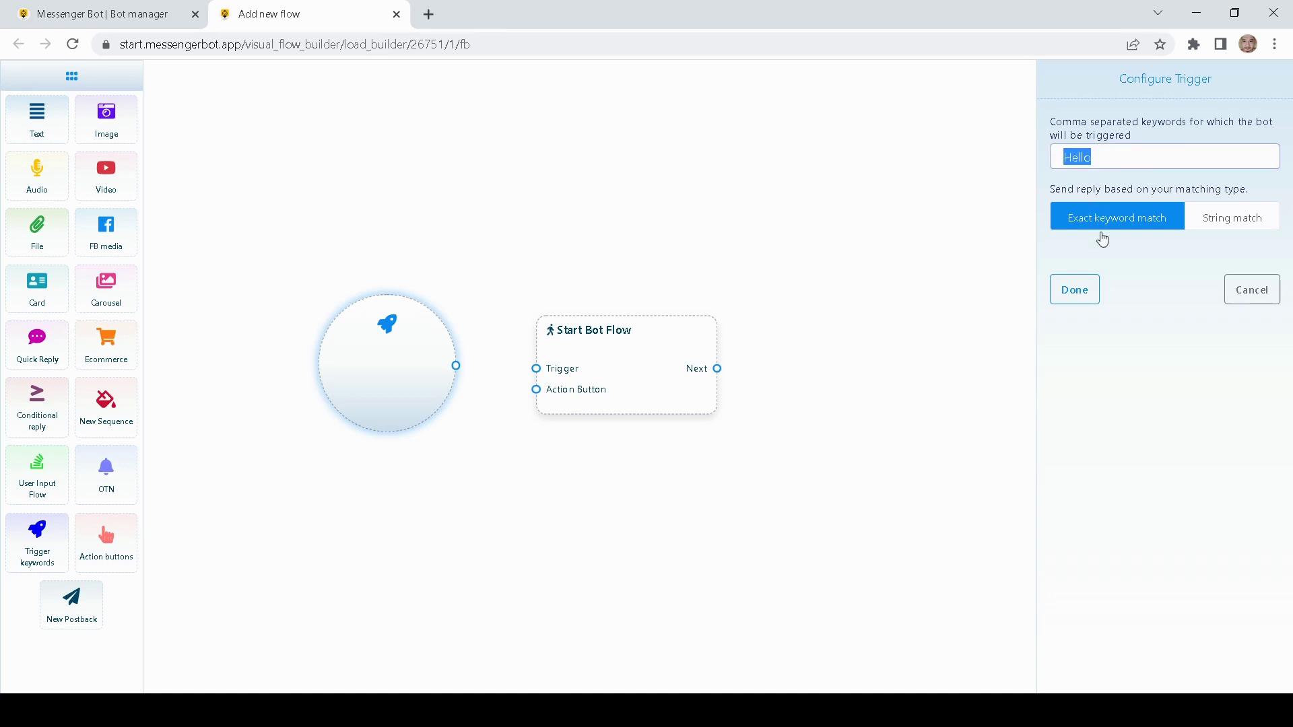
left_click(1153, 264)
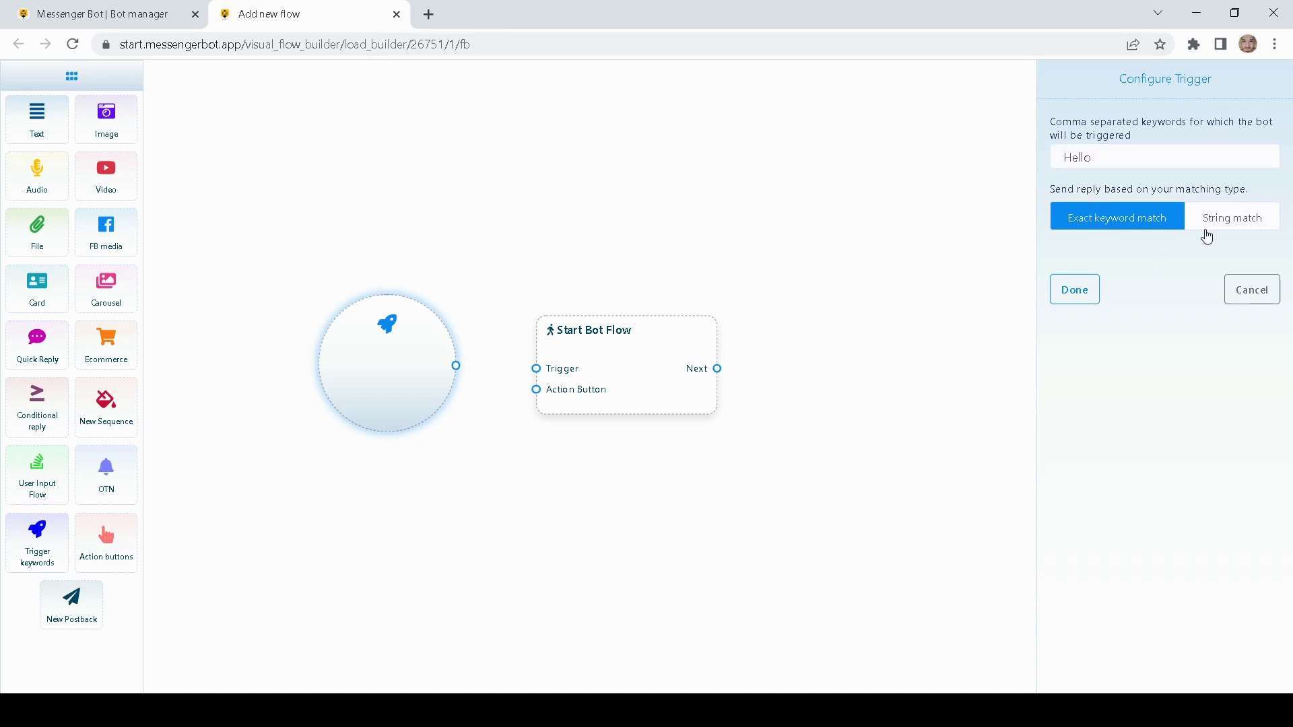
left_click(1207, 227)
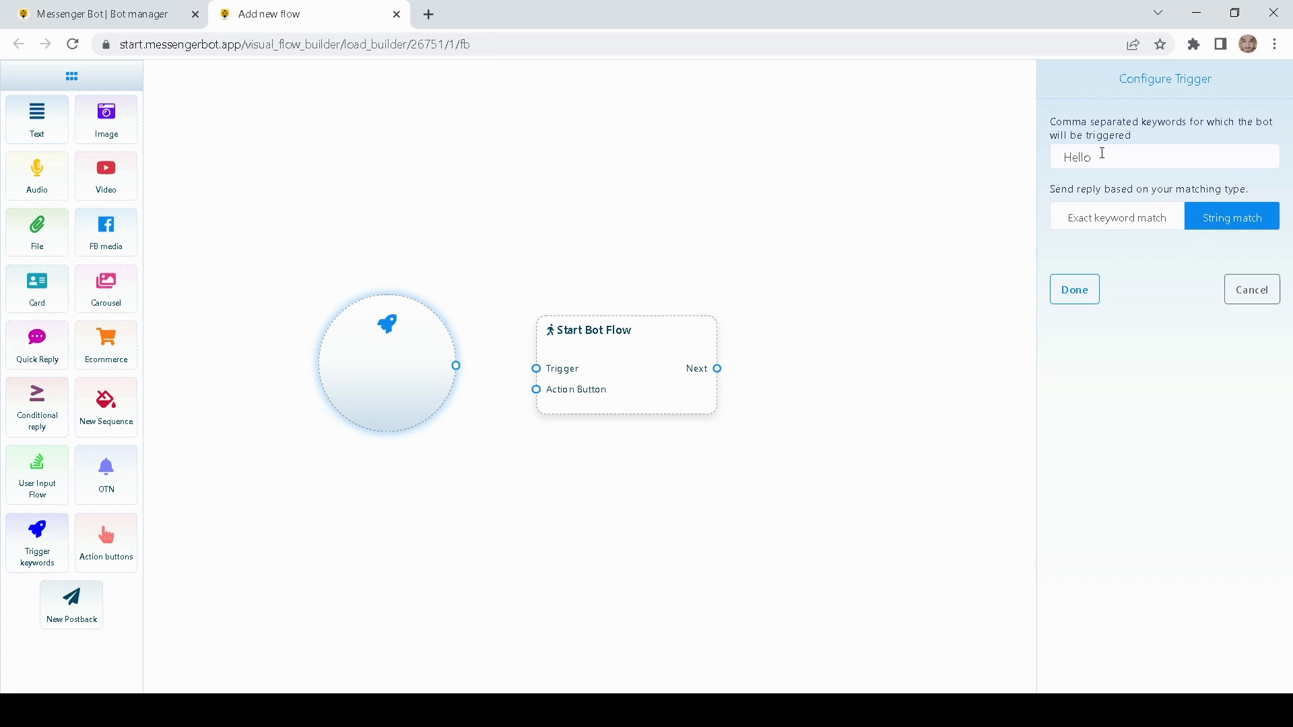
left_click_drag(1100, 153, 1045, 155)
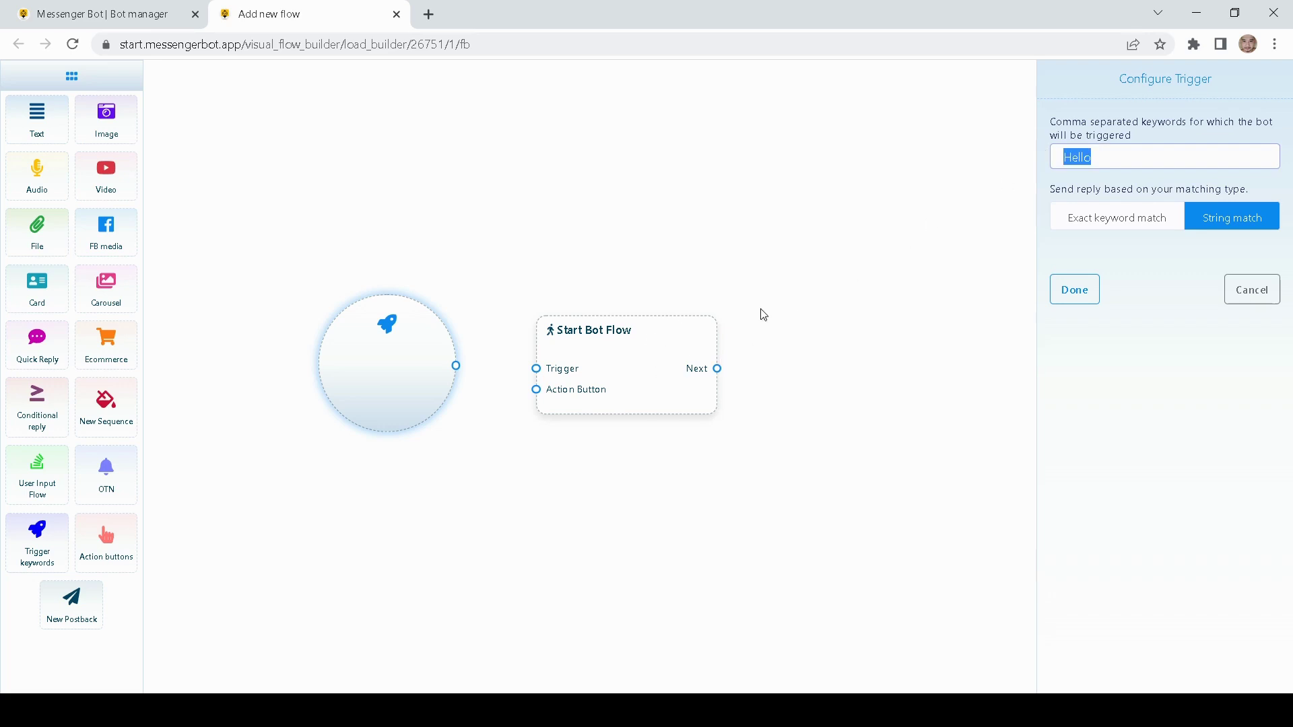
left_click(1080, 218)
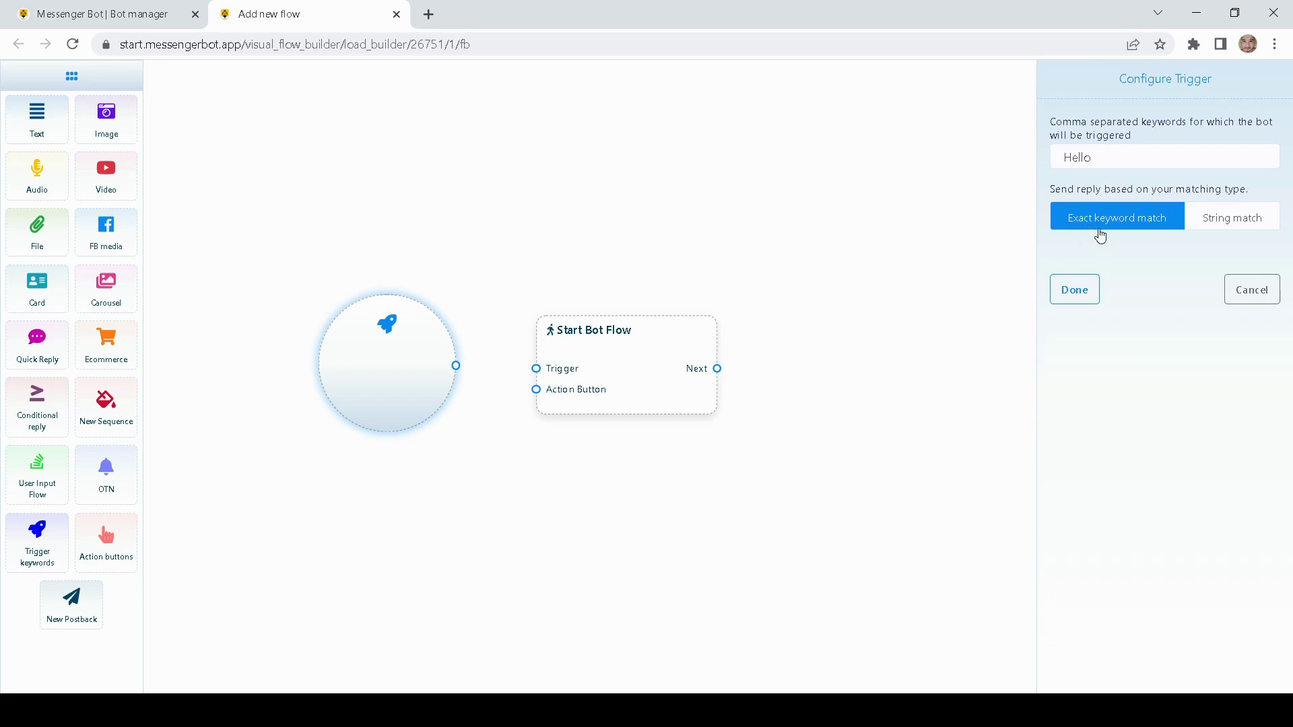
left_click(1107, 164)
left_click(1074, 288)
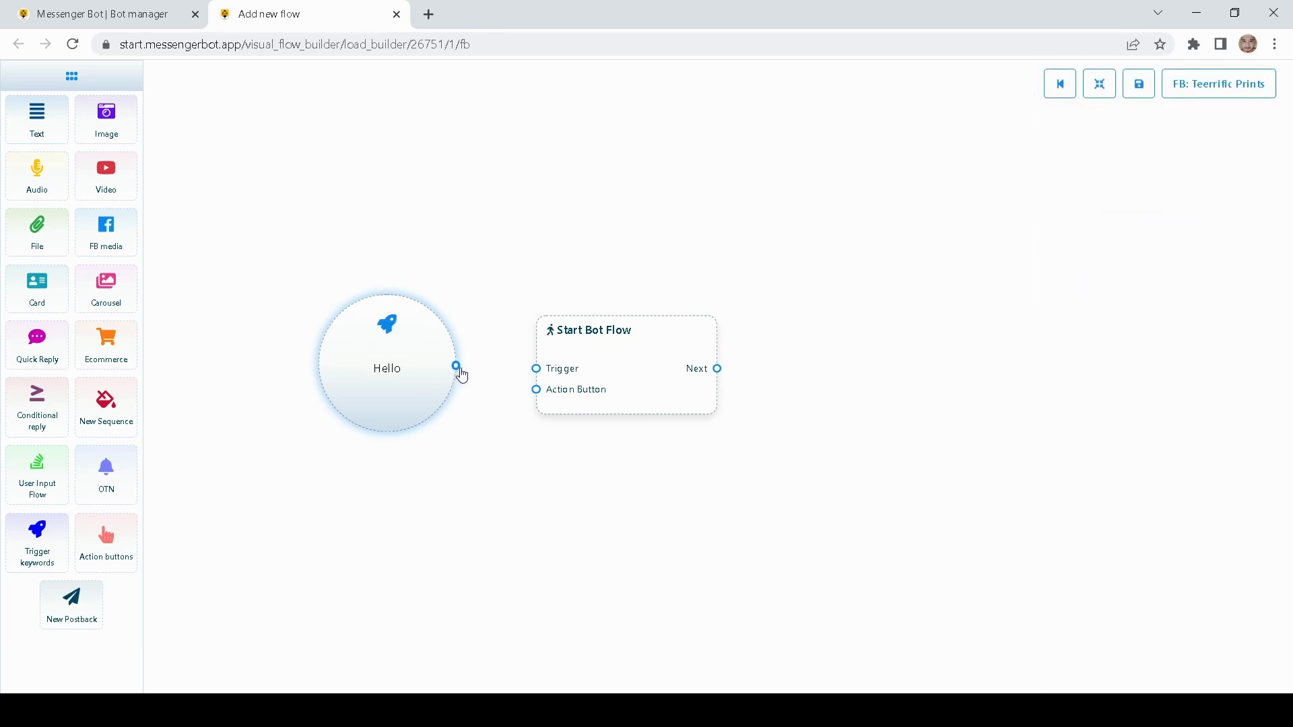
left_click_drag(457, 367, 589, 363)
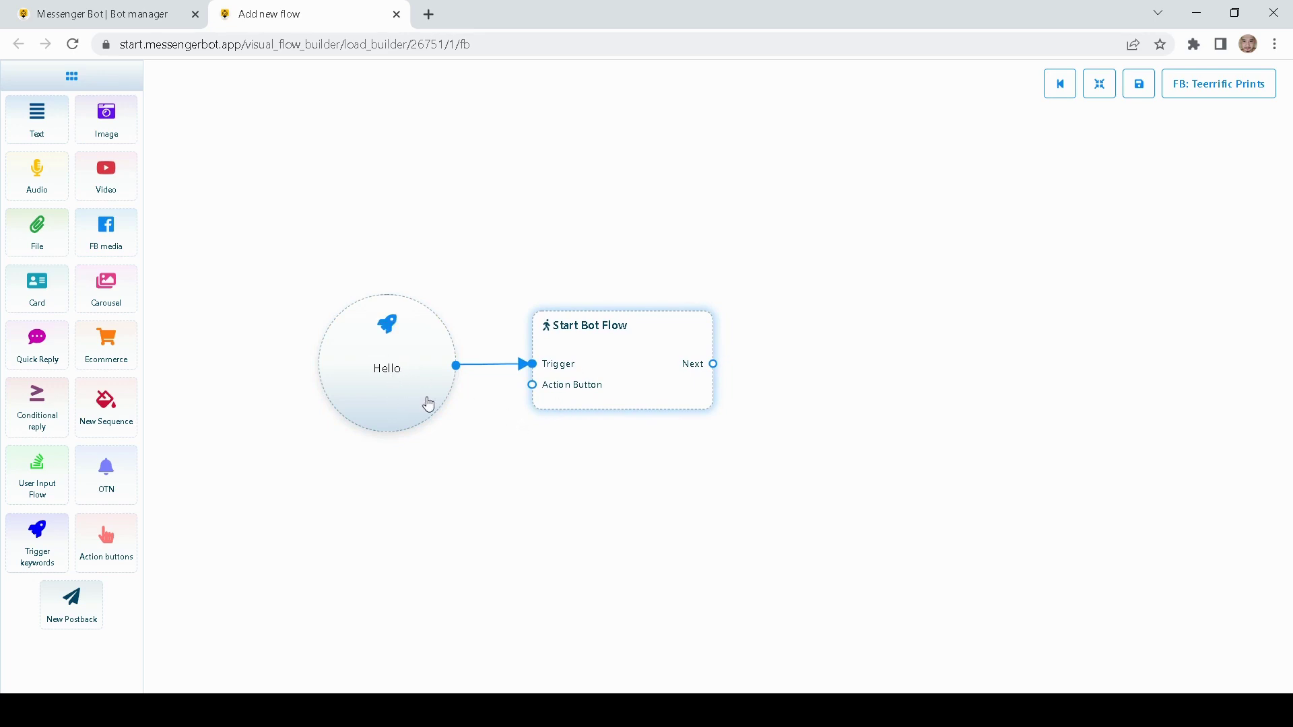
- Enter 'Carousel Demo' as the Start Bot Flow node's title and confirm it
left_click_drag(687, 444, 630, 448)
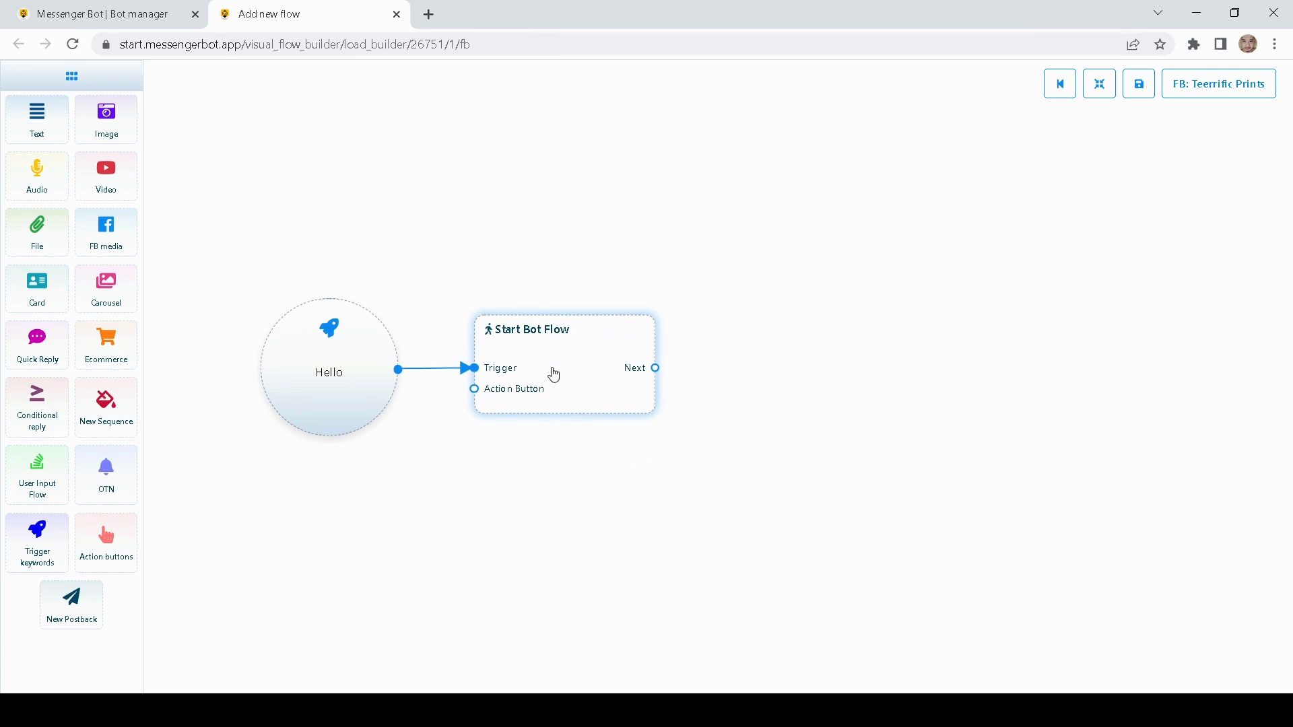
double_click(553, 375)
left_click(1101, 142)
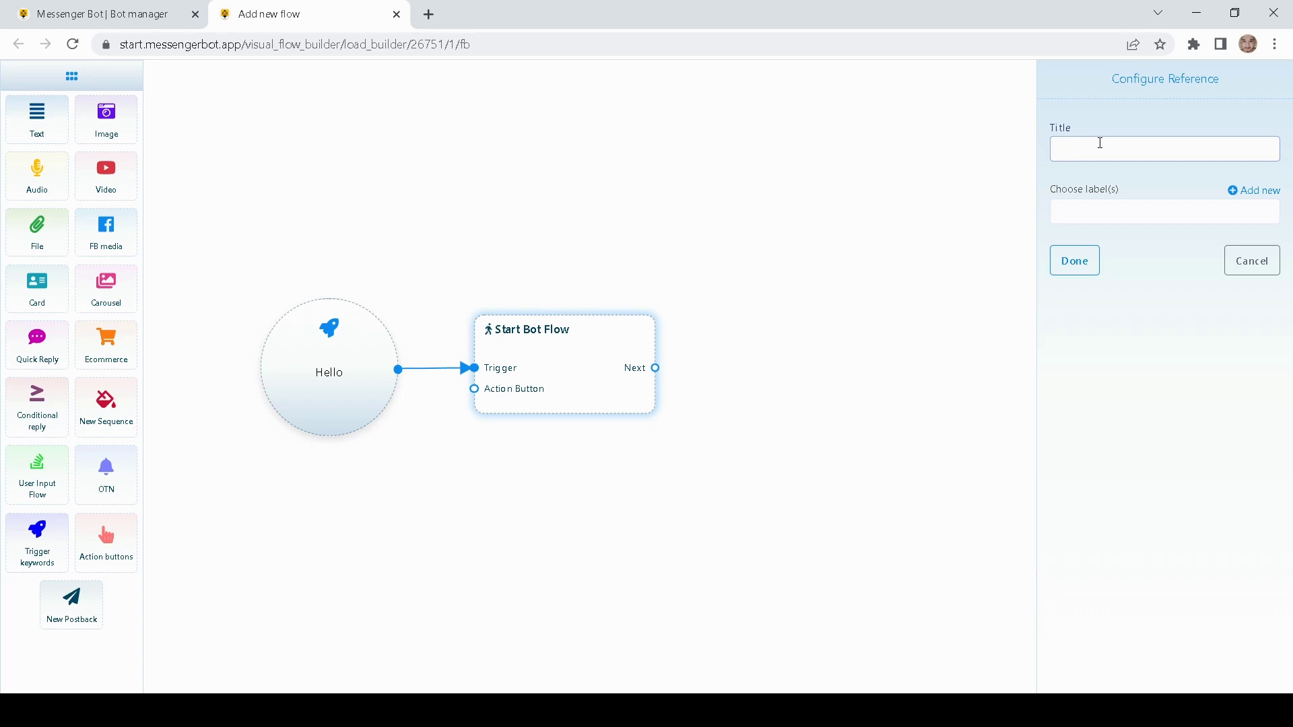
type("Carousel Demo")
left_click(1086, 267)
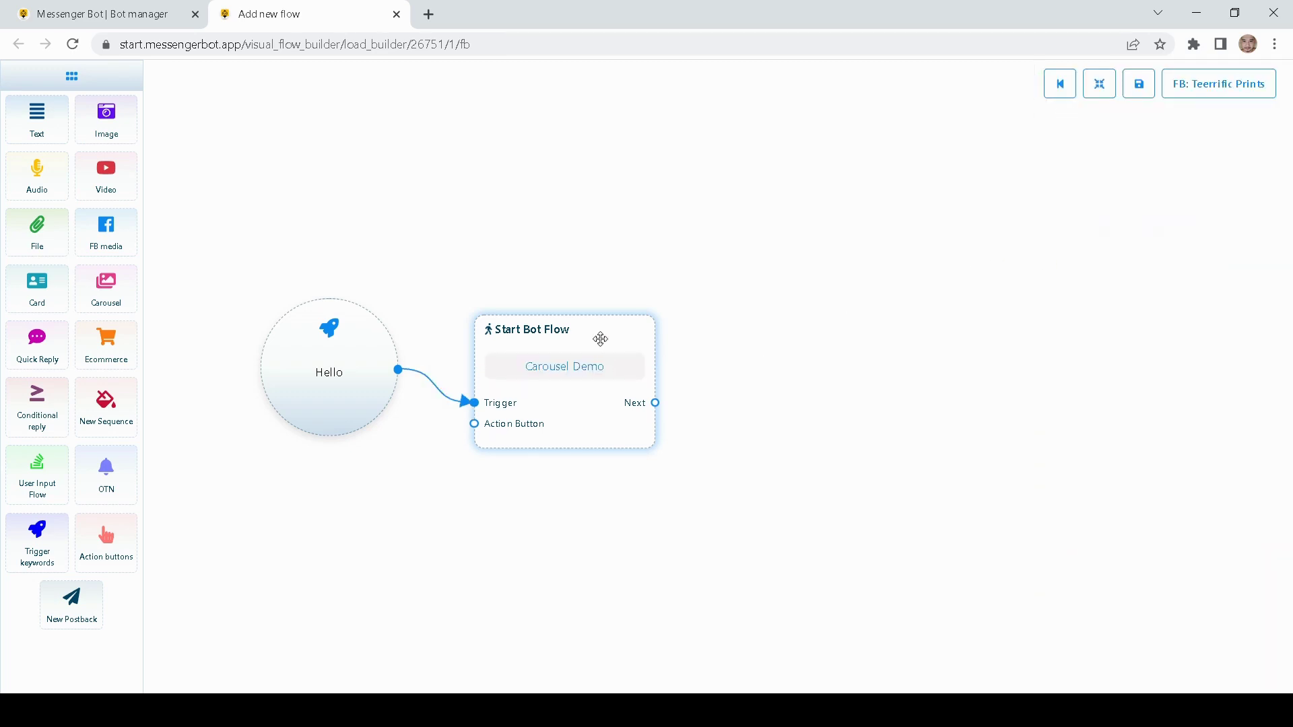
left_click_drag(600, 338, 606, 303)
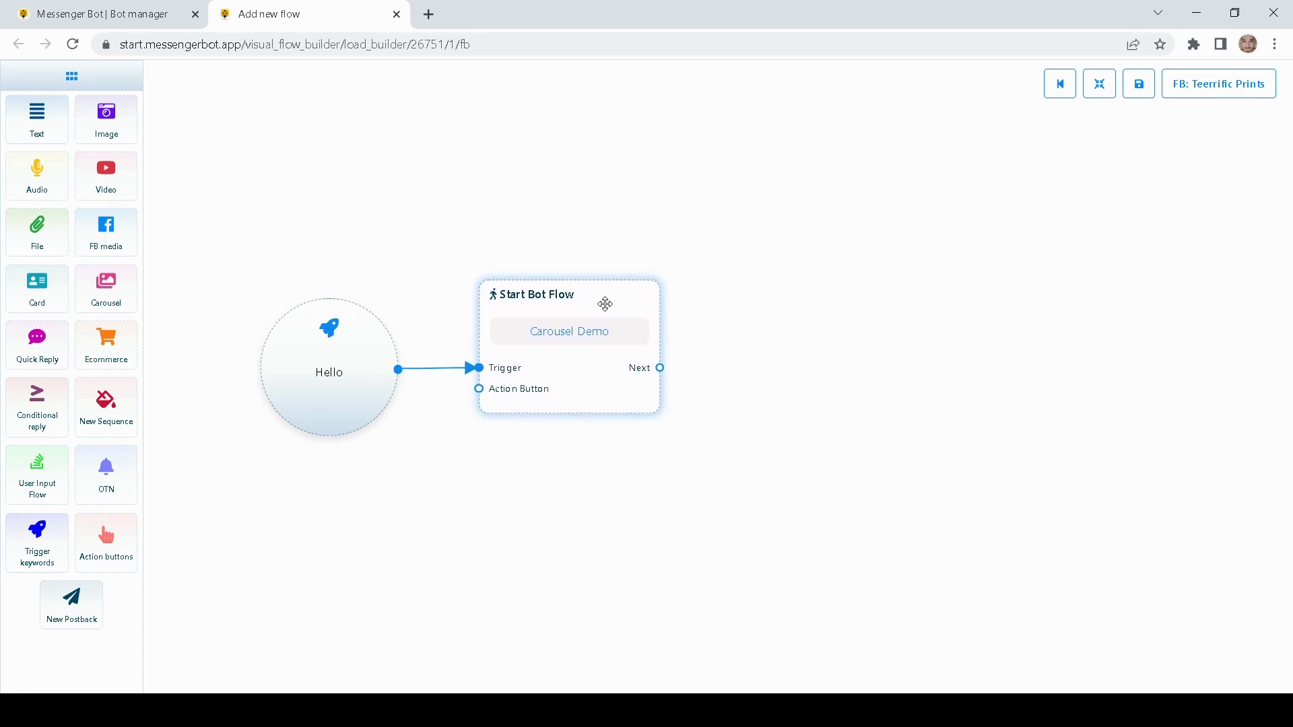
left_click_drag(805, 283, 790, 285)
left_click_drag(771, 350, 715, 356)
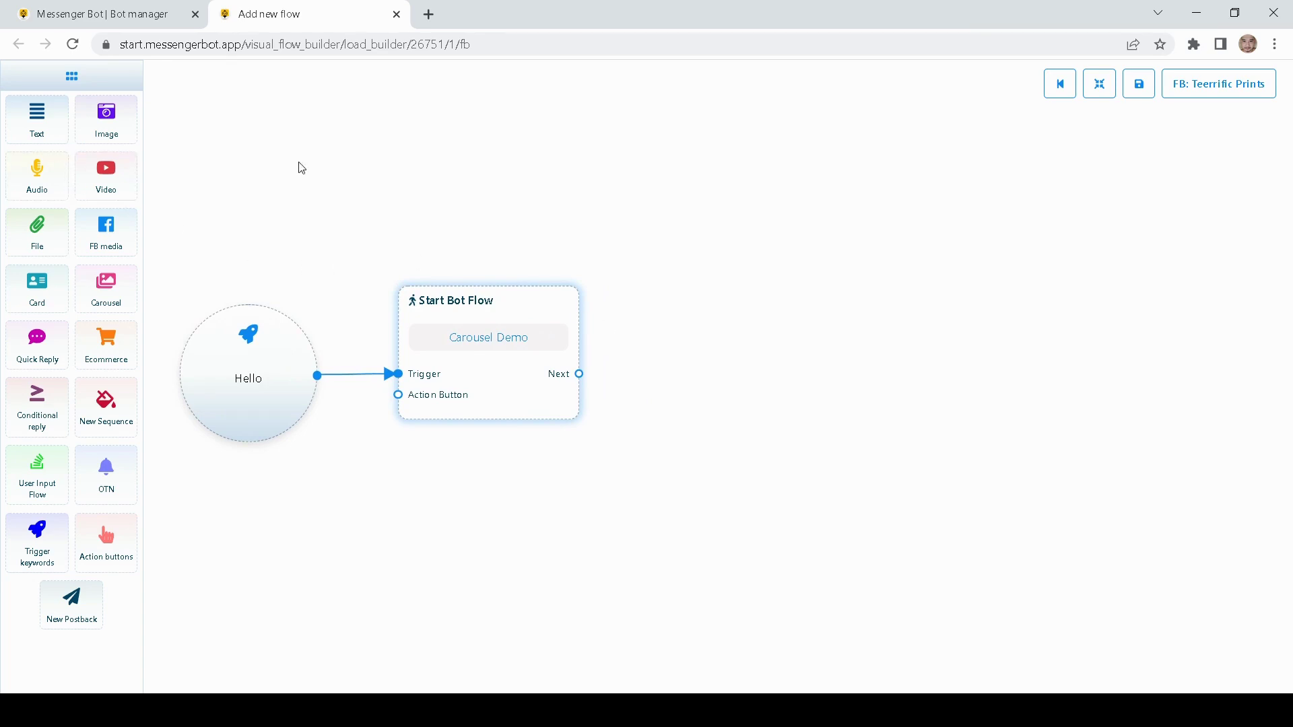
- Add a Text node and link Start Bot Flow's Next to its Reply
left_click_drag(51, 124, 730, 344)
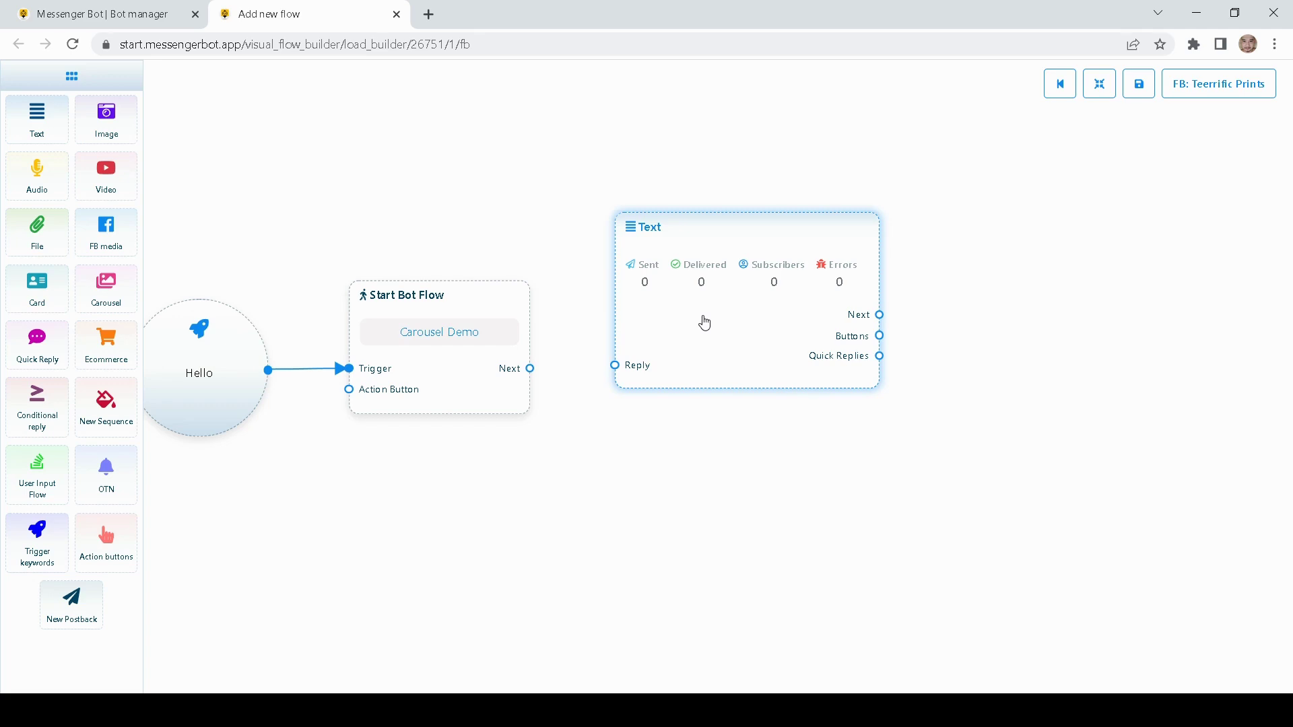
double_click(717, 333)
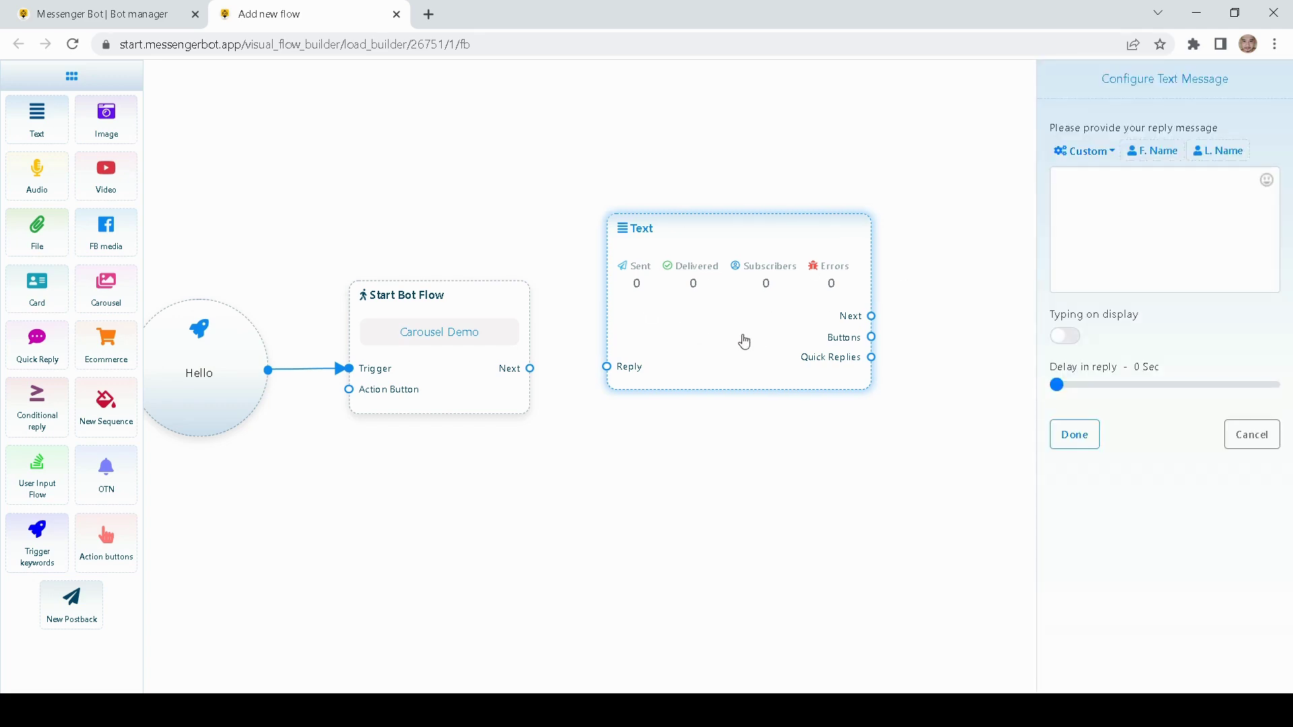
left_click_drag(529, 369, 659, 371)
left_click_drag(746, 400, 677, 405)
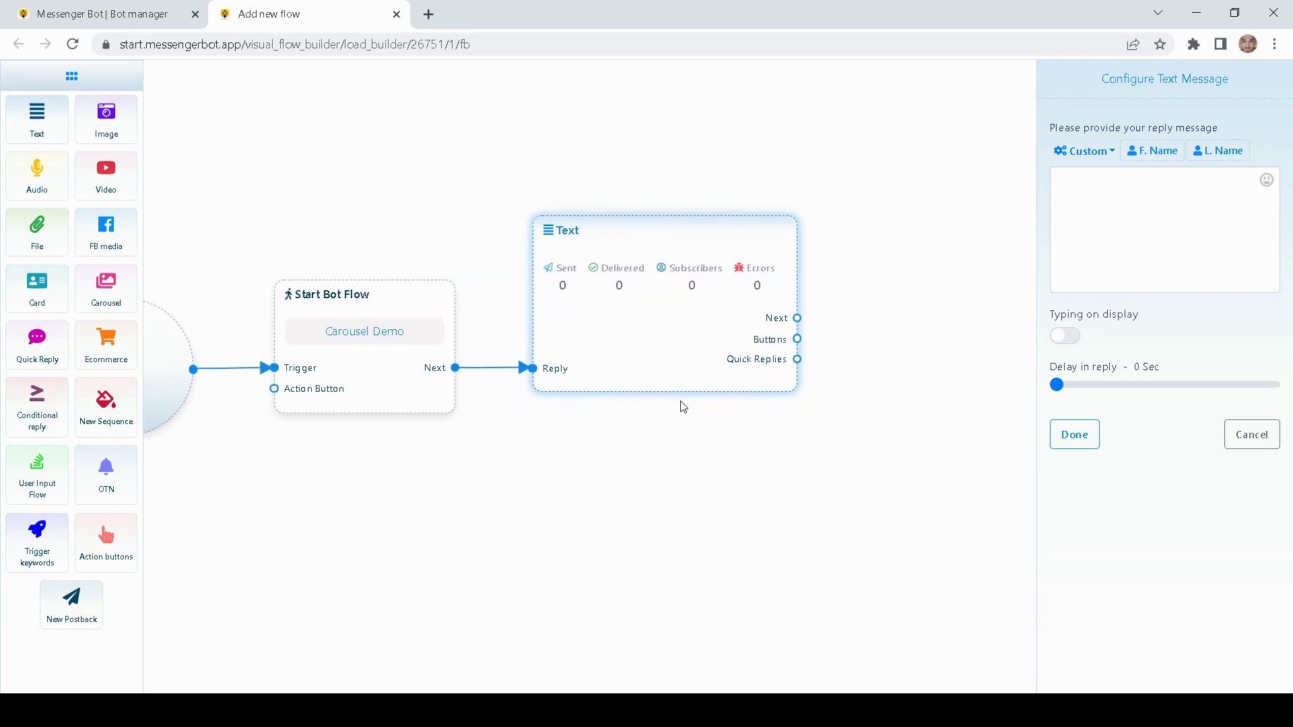
- Set the reply to 'Hi Thank you for visiting our shop please feel free to browse our shop' with a wink emoji and typing display
left_click(1138, 179)
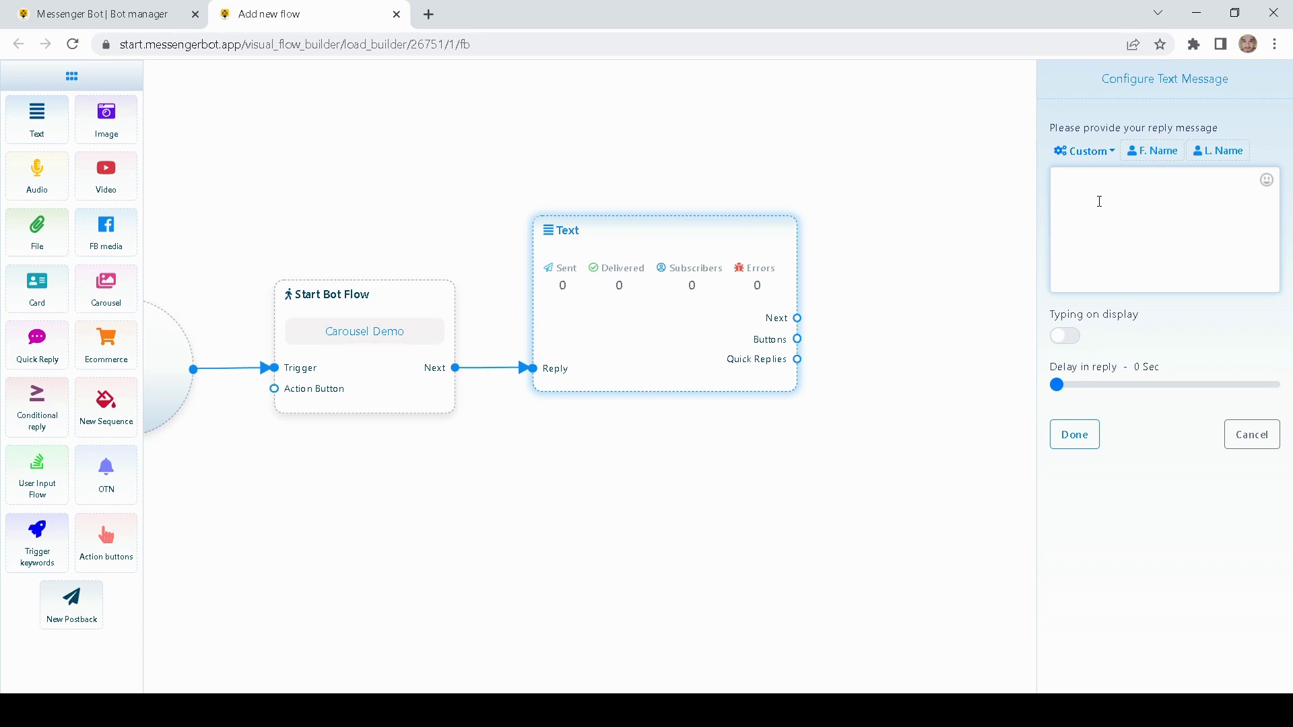
type("Hi Thank you ")
type("for visitin")
type("g our shop ")
type(" plea")
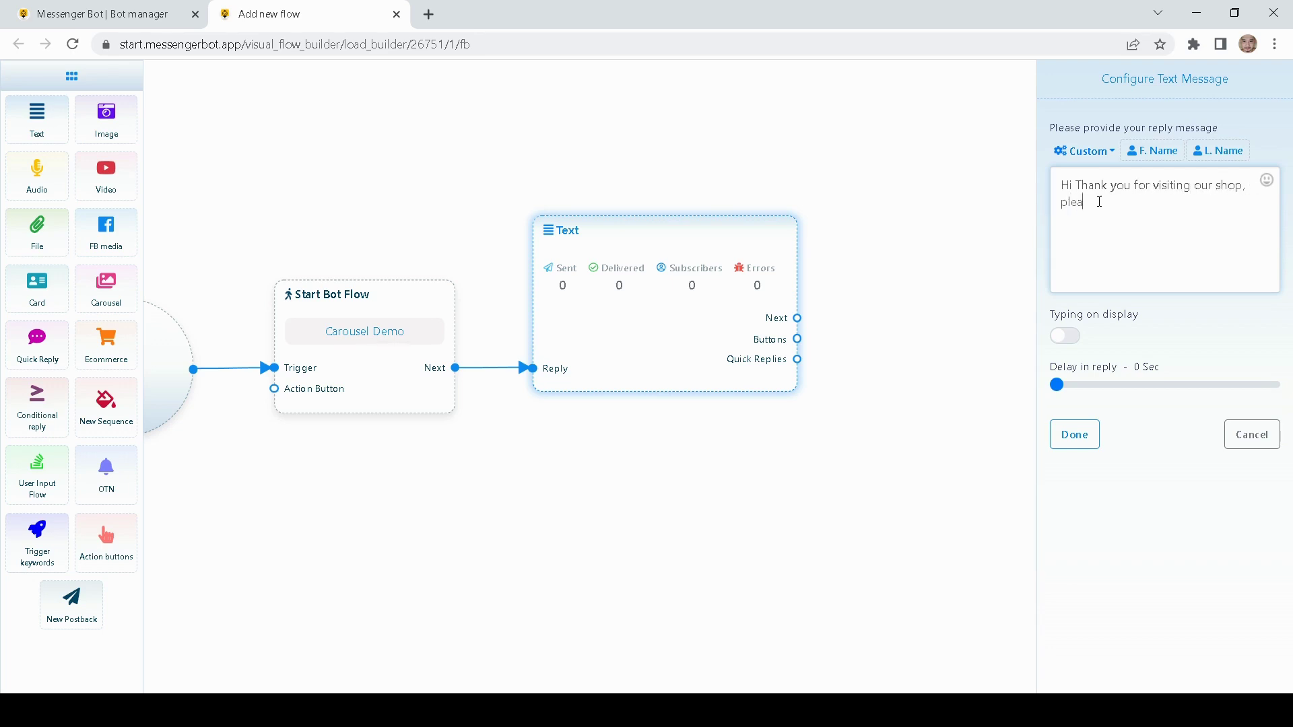
type("se feel free to browse our shop")
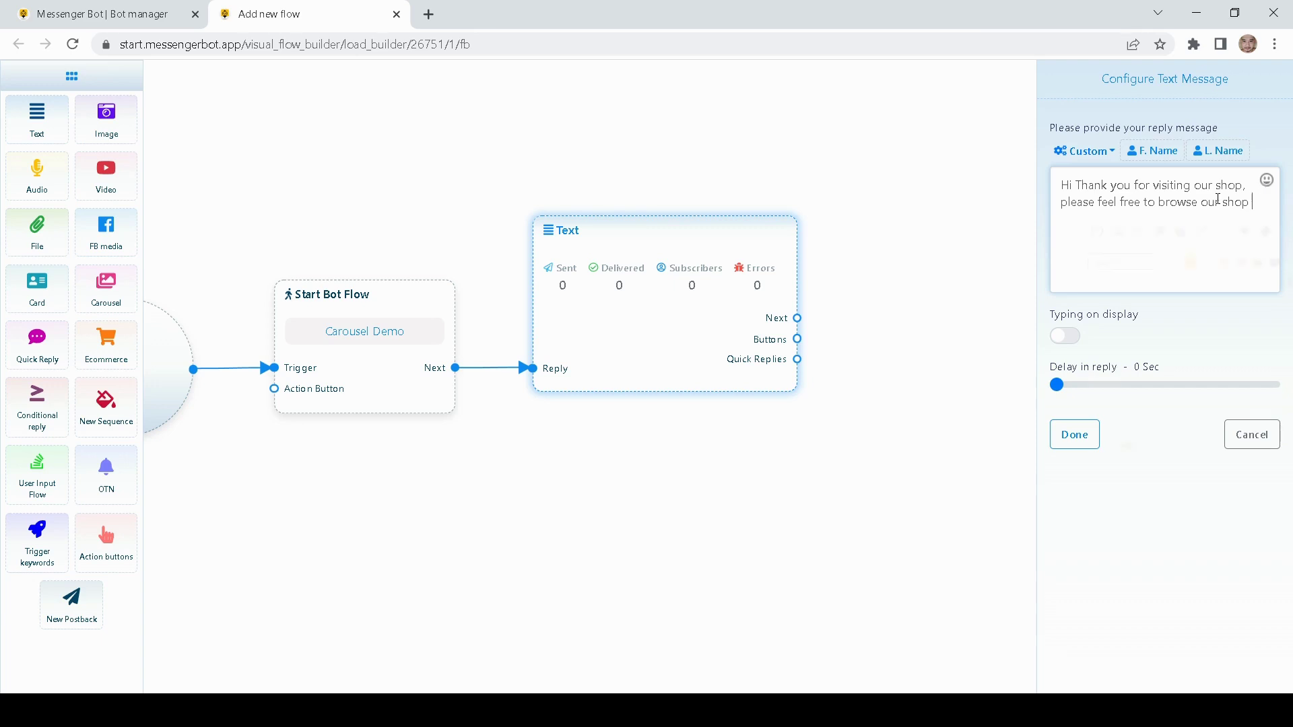
left_click(1265, 183)
left_click(1113, 305)
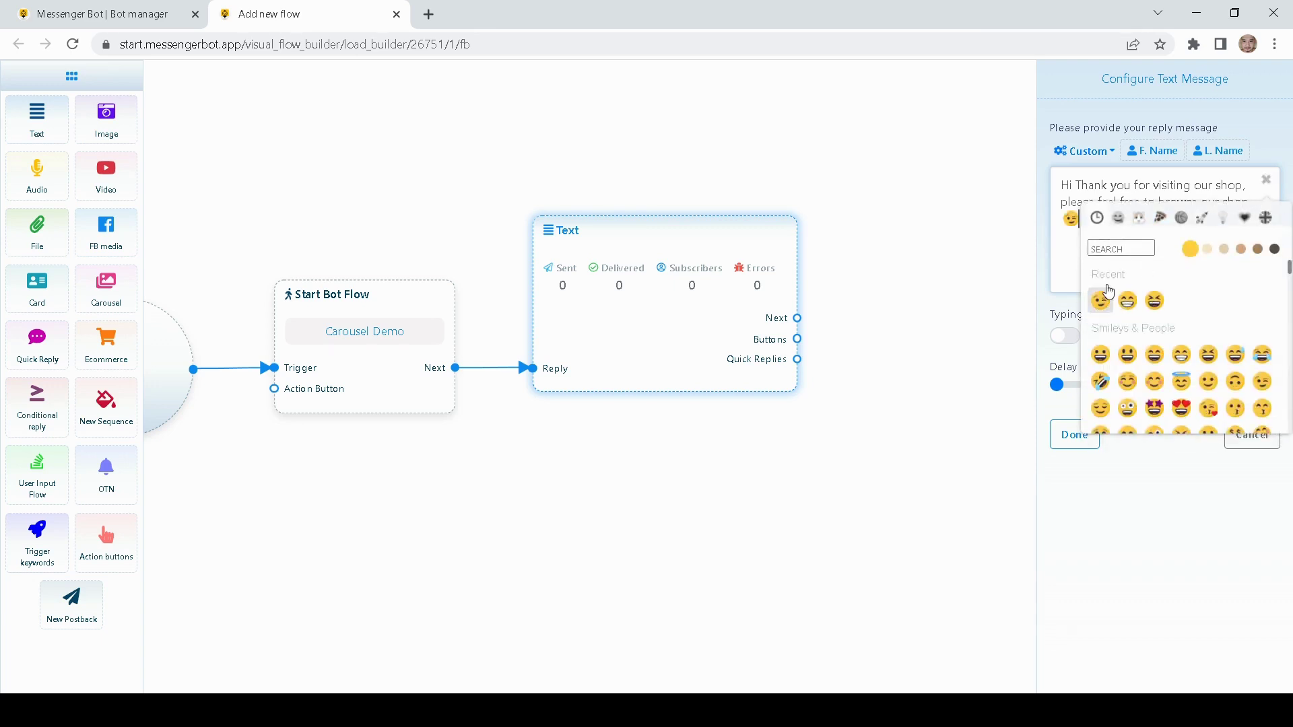
left_click(1041, 328)
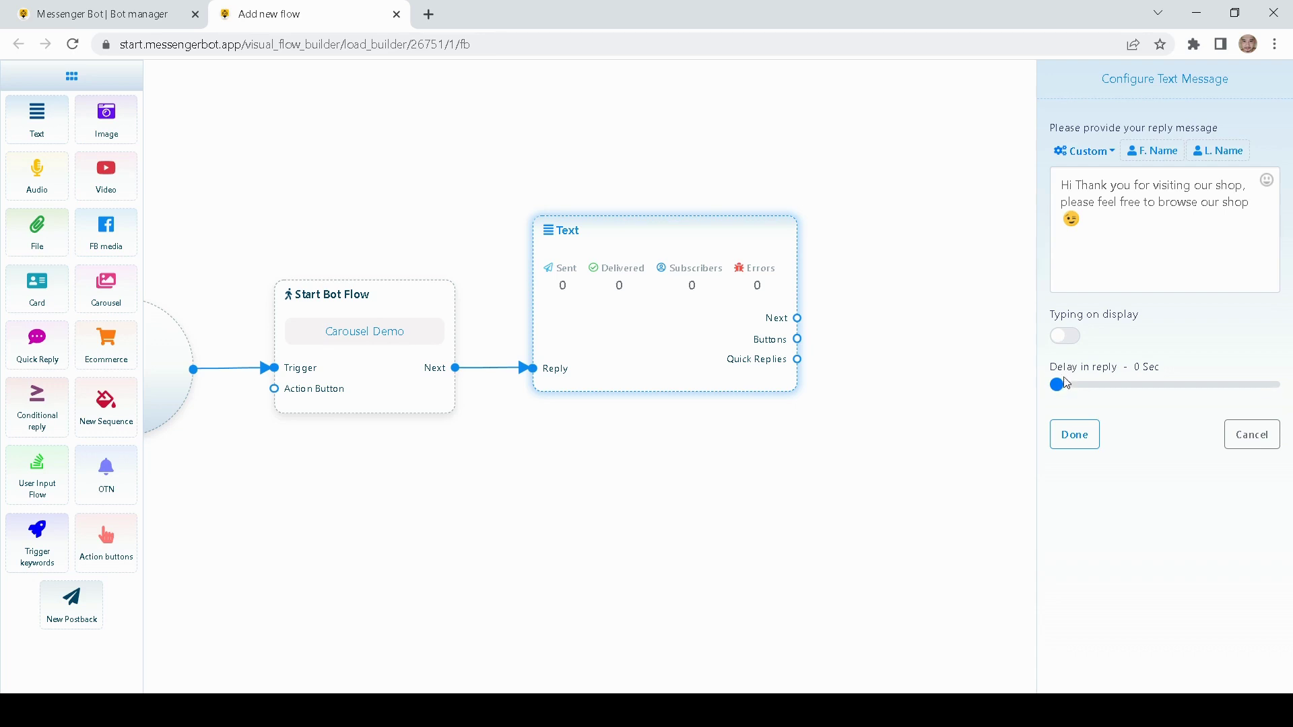
left_click(1064, 336)
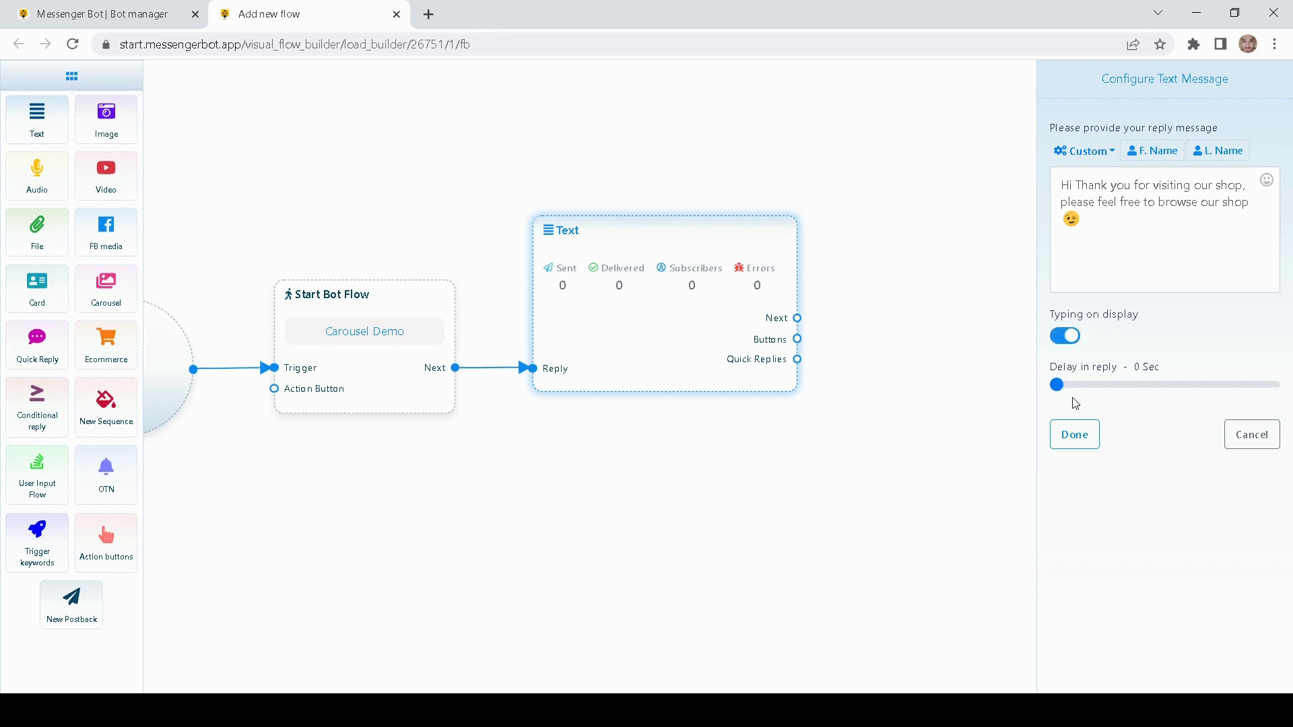
left_click(1076, 438)
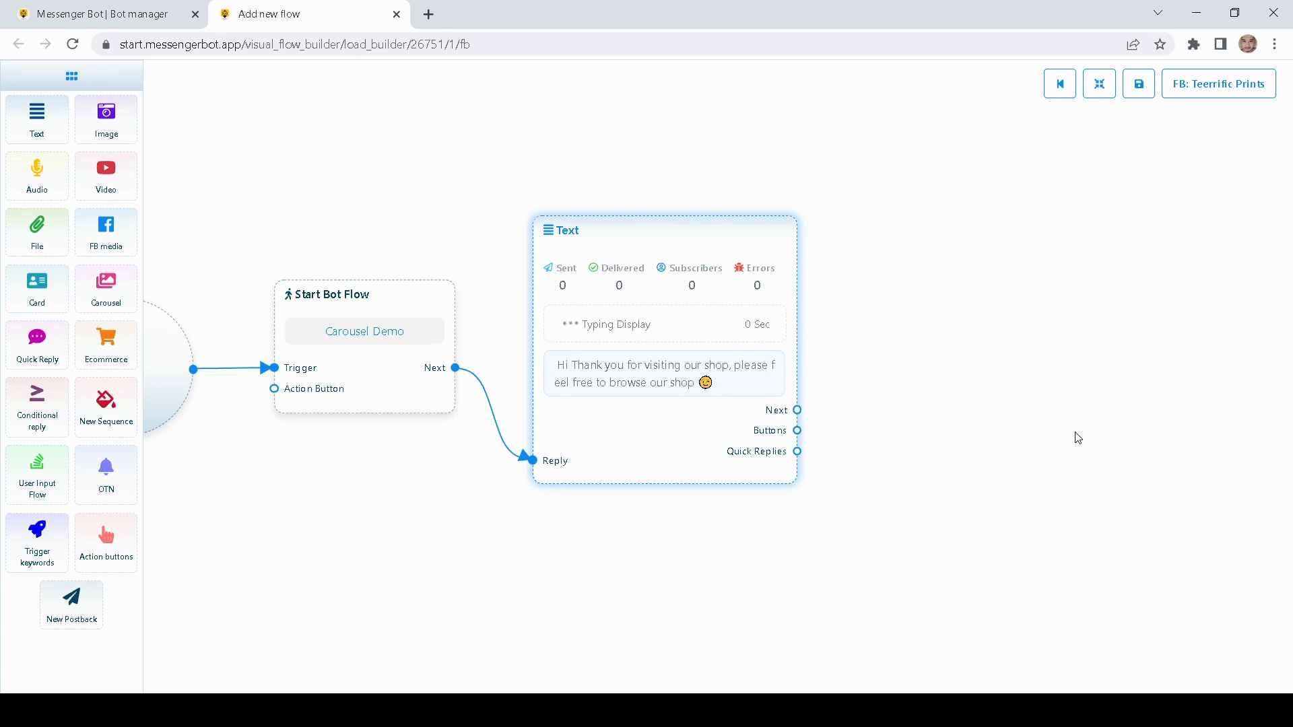
- Add a second Text block beside the welcome message and link the welcome message to it
left_click_drag(895, 384, 801, 409)
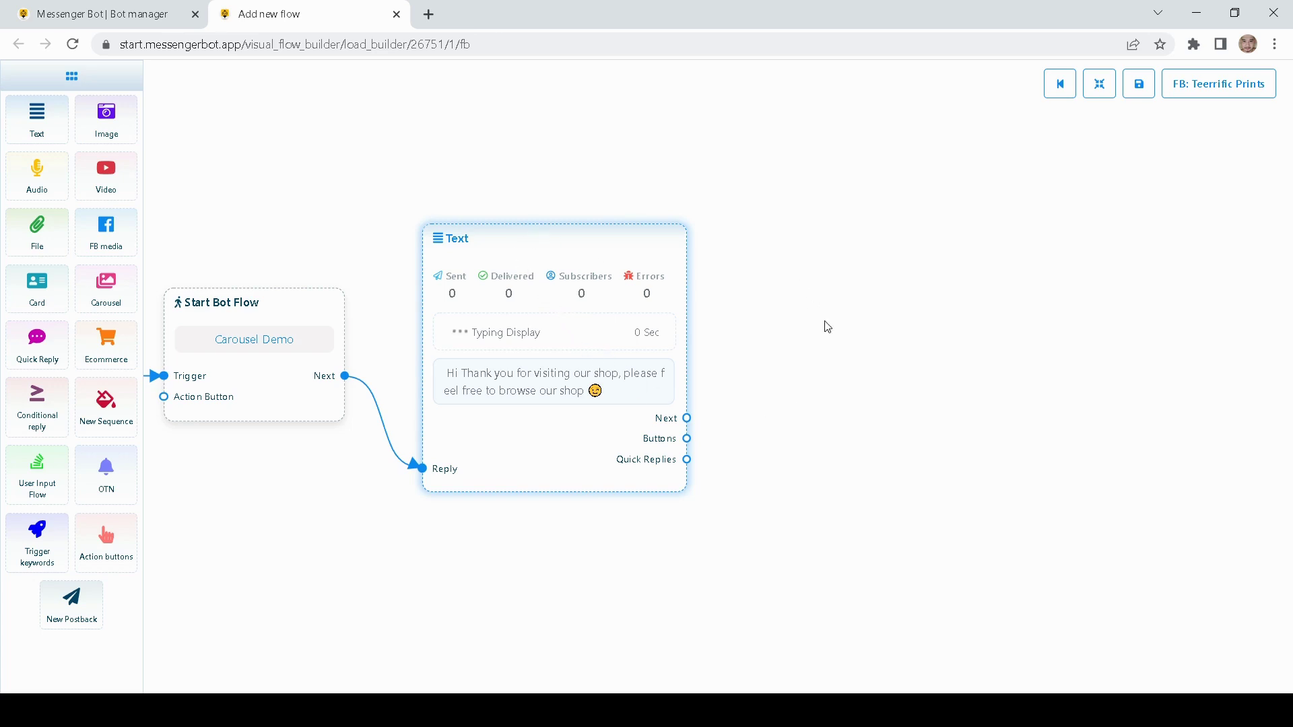
left_click_drag(828, 326, 750, 328)
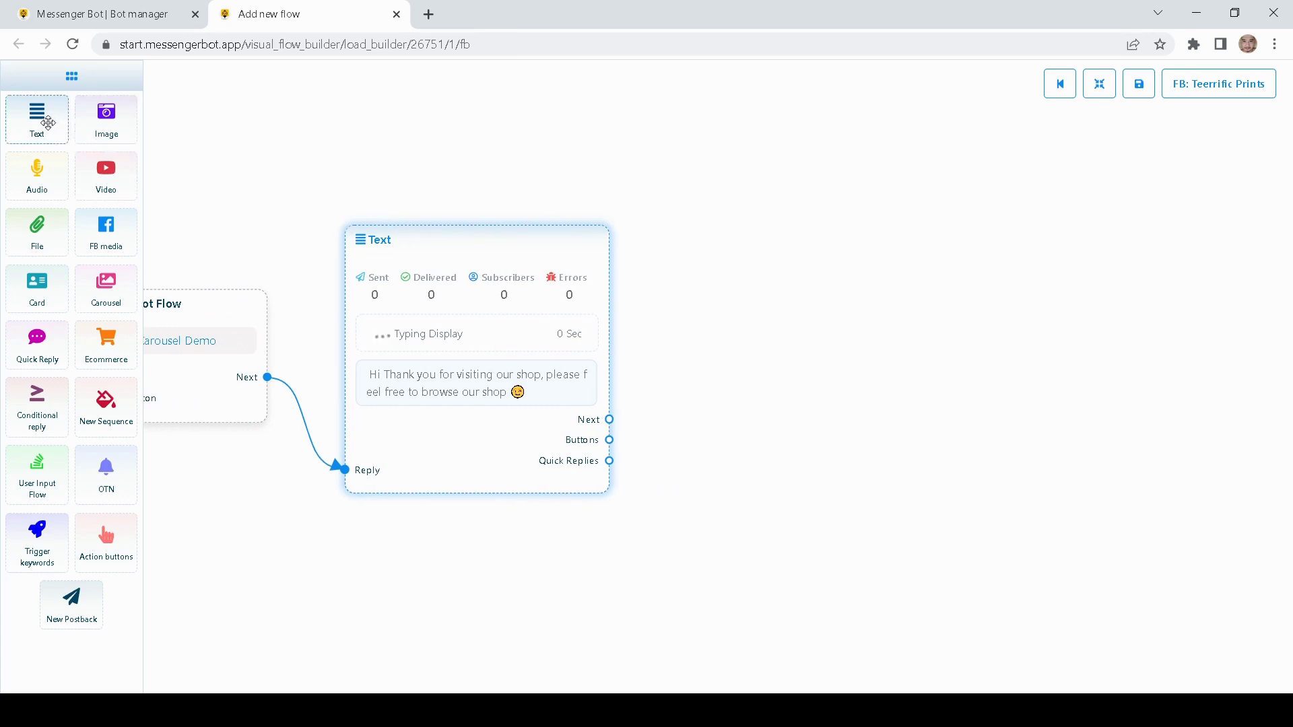
left_click_drag(346, 150, 256, 156)
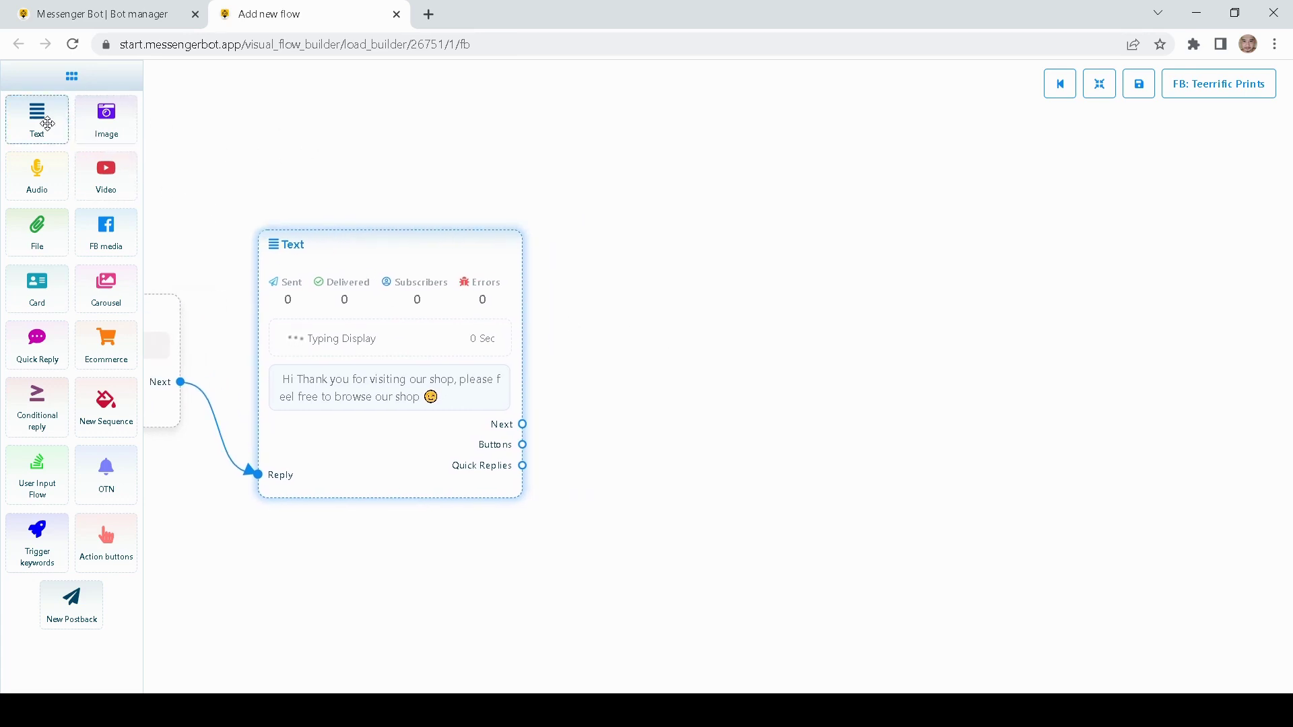
left_click_drag(47, 124, 722, 361)
left_click_drag(817, 438, 676, 333)
left_click_drag(525, 429, 583, 410)
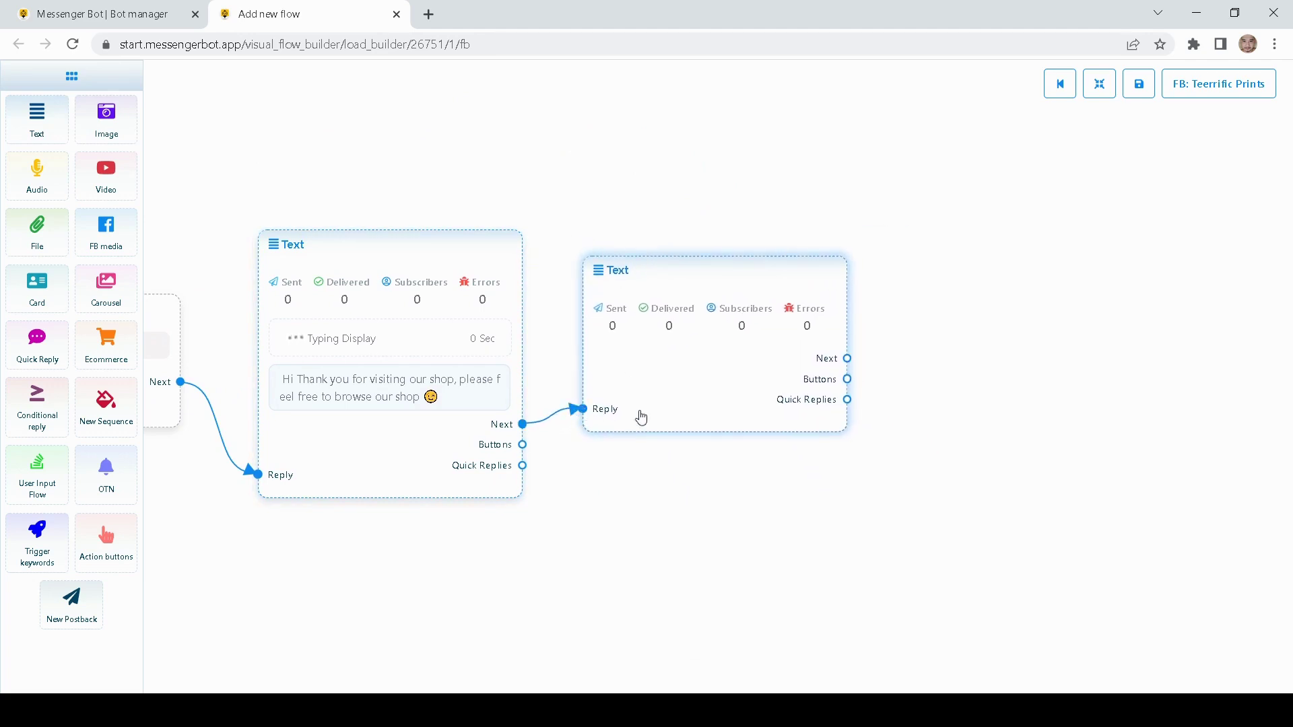
double_click(689, 402)
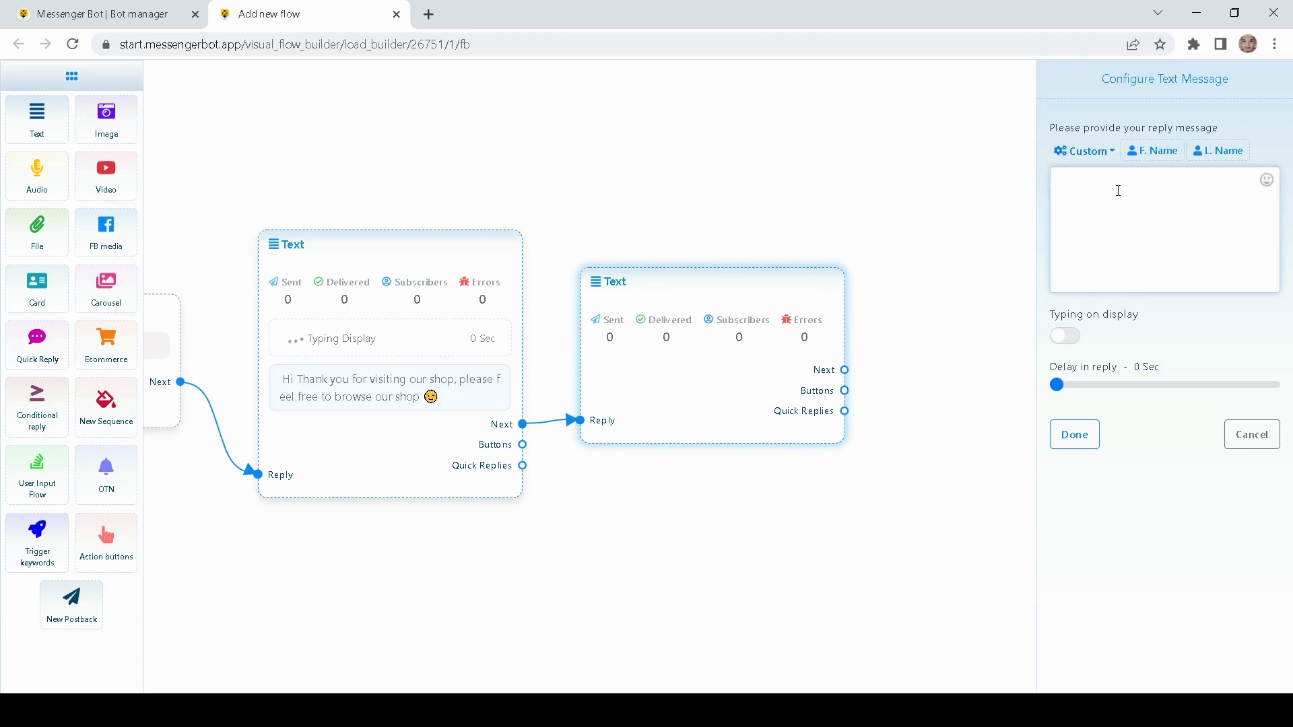
- Write the 'Please choose one of our products' message with typing display and F. Name/L. Name
type("Please choose c")
type("ne of our products")
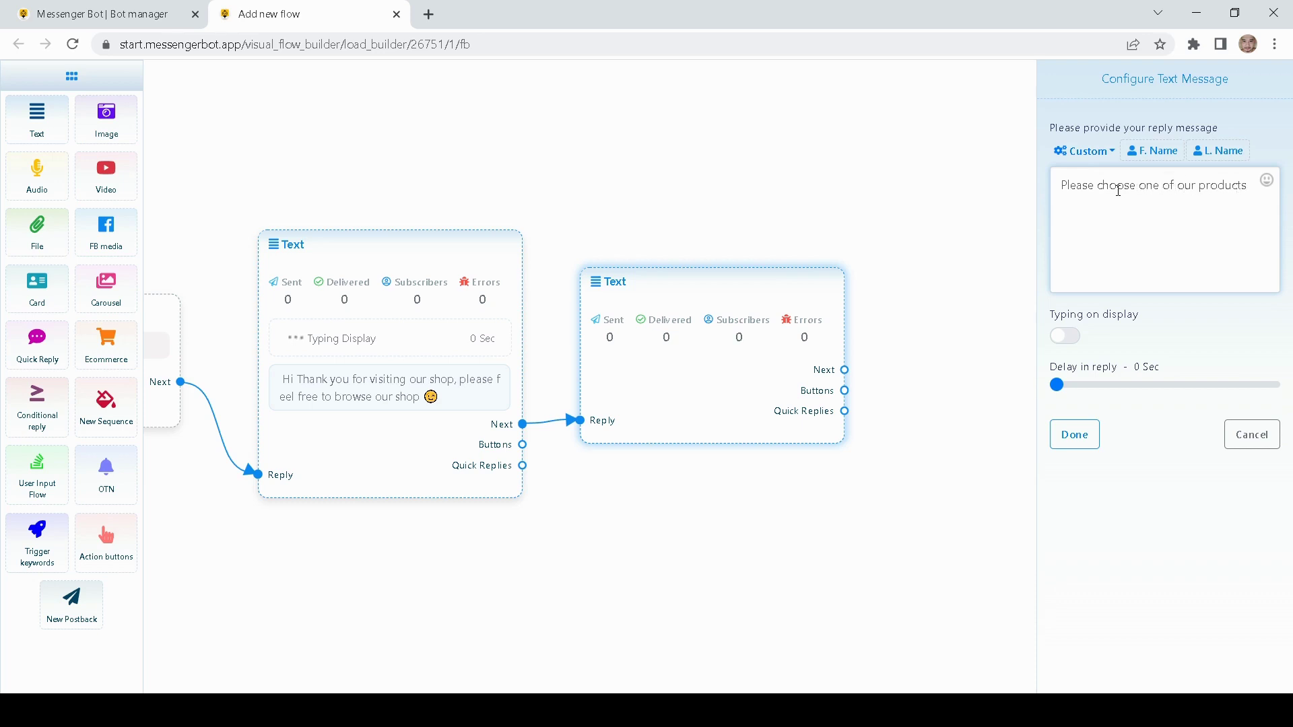
left_click(1076, 337)
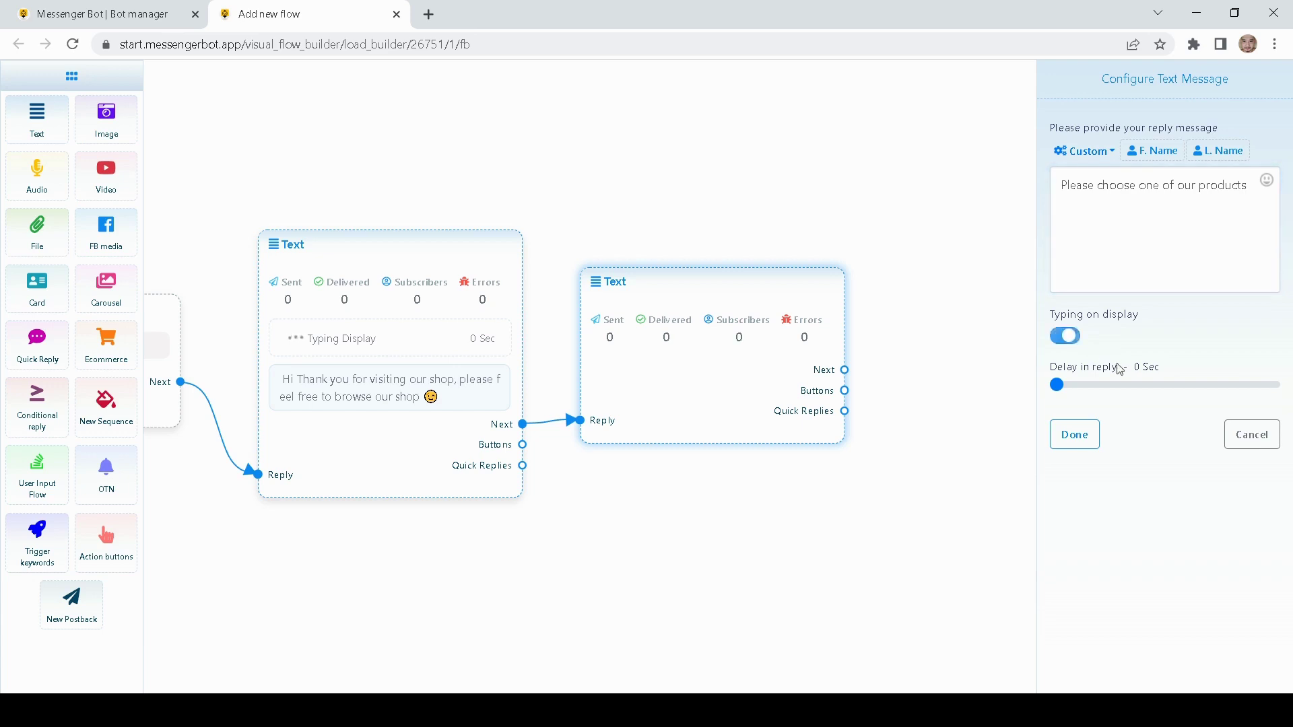
left_click(1254, 190)
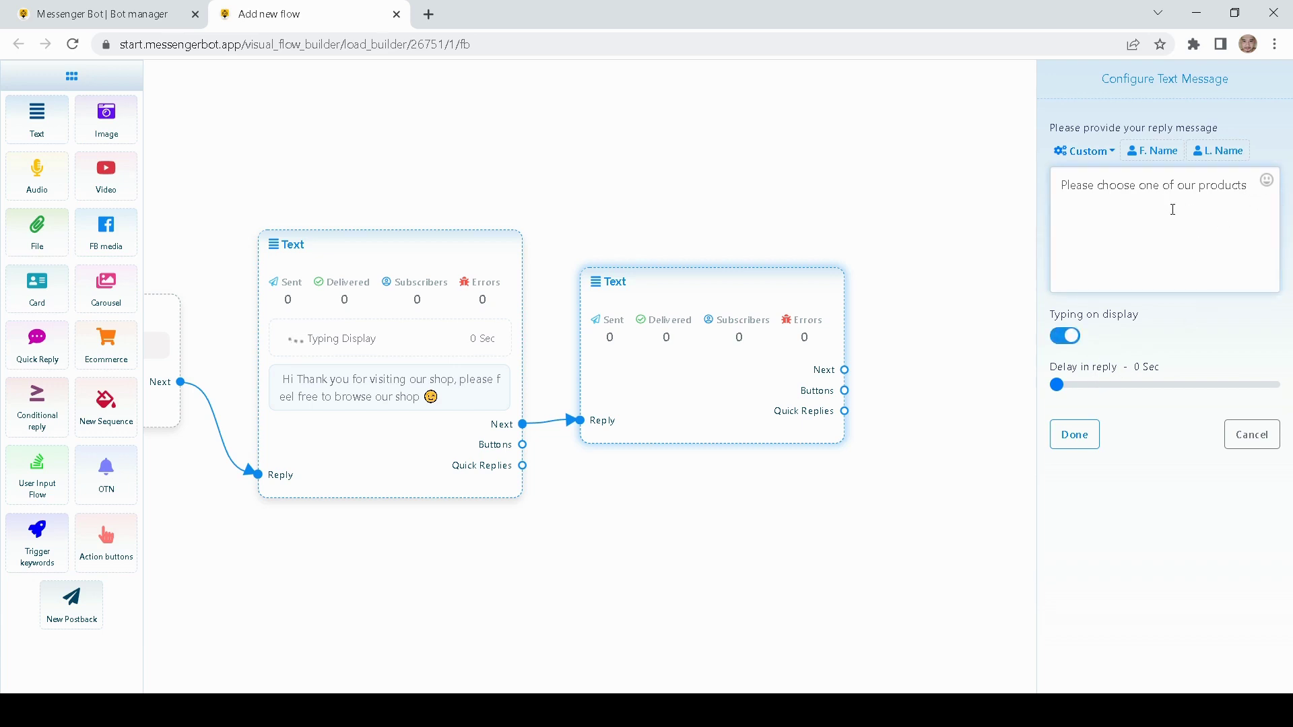
left_click(1144, 151)
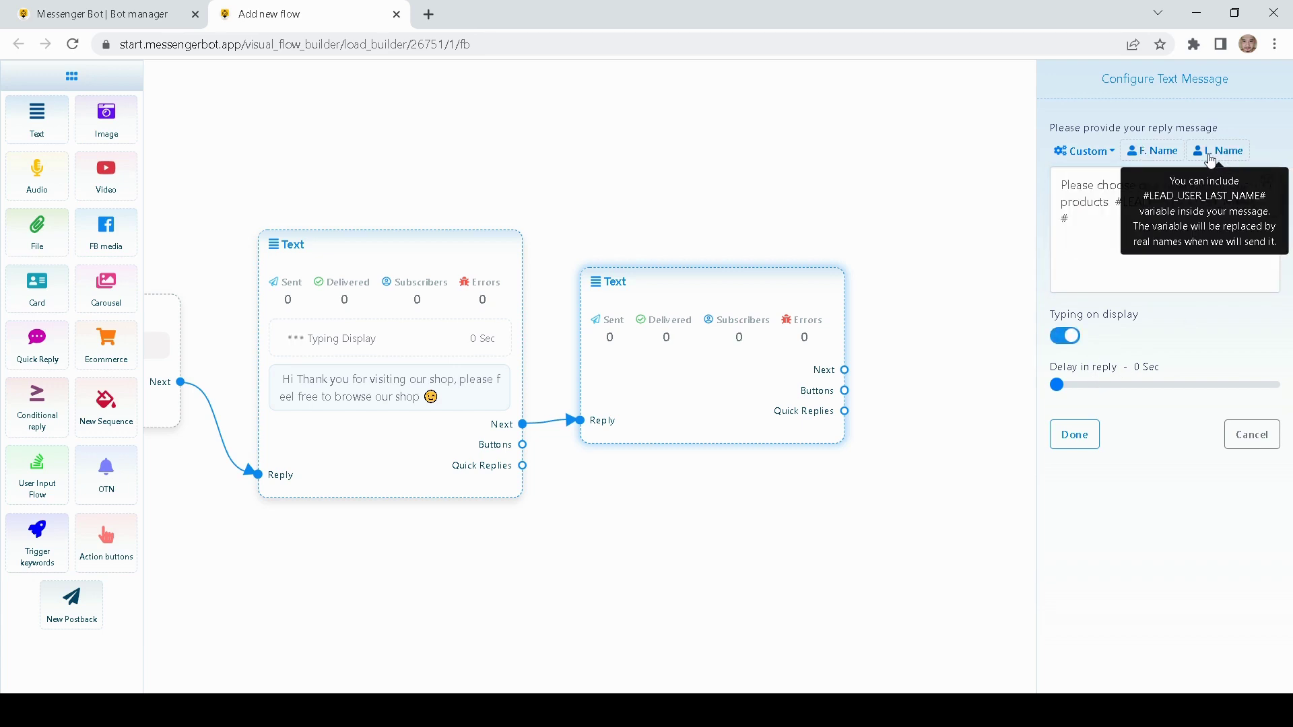
left_click(1208, 150)
left_click(1075, 435)
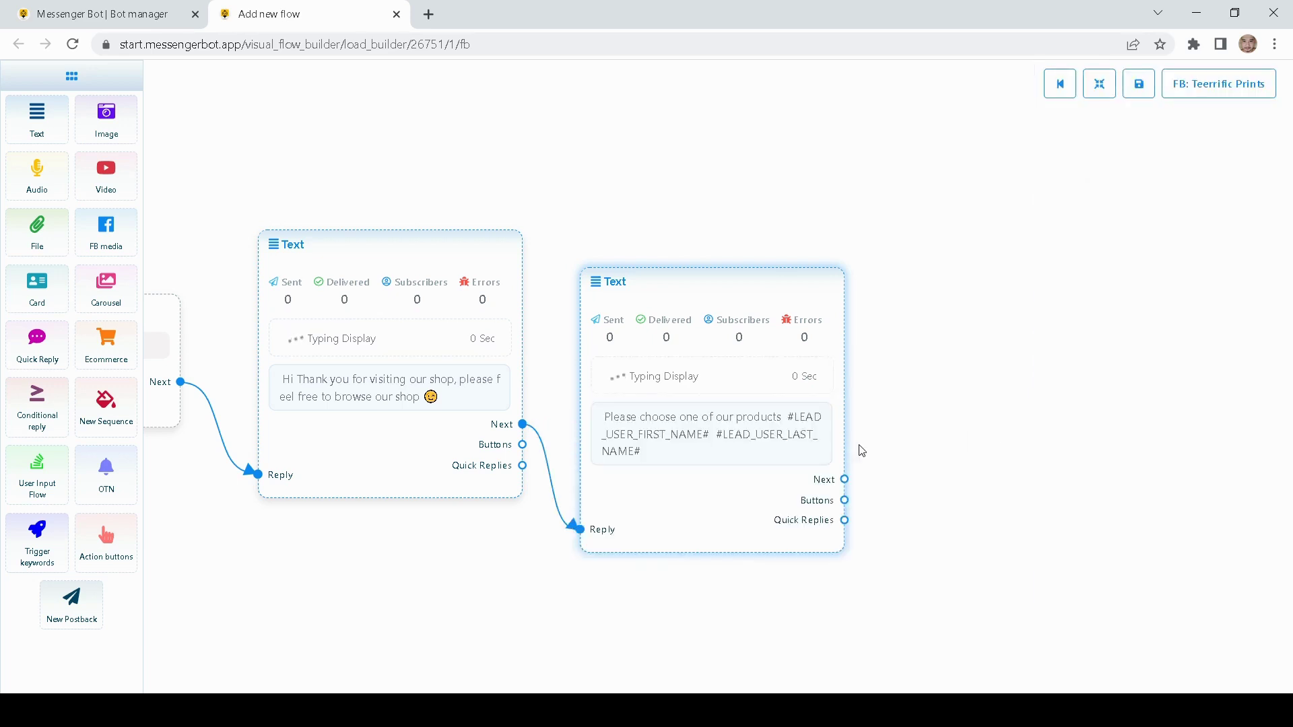
- Set this message's reply delay to 3 seconds
left_click_drag(796, 278, 808, 226)
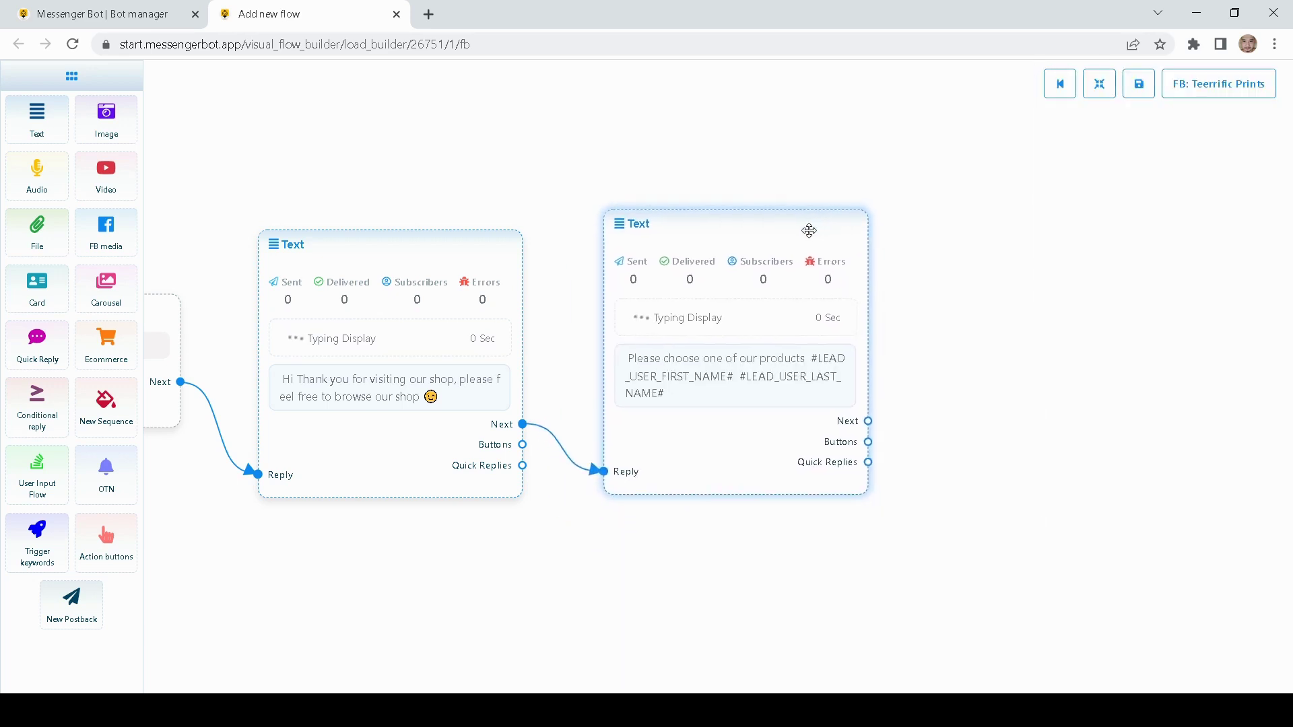
double_click(773, 334)
left_click_drag(1056, 385, 1071, 398)
left_click(1074, 434)
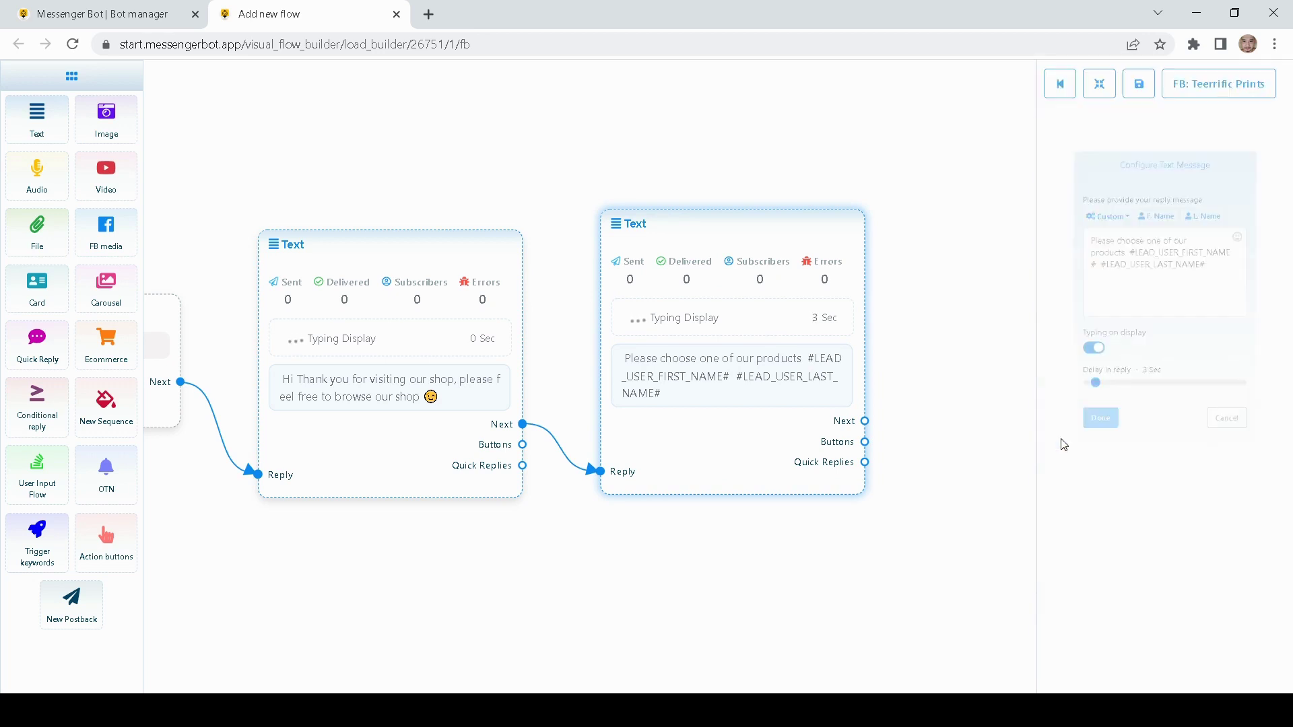
left_click_drag(648, 232, 633, 244)
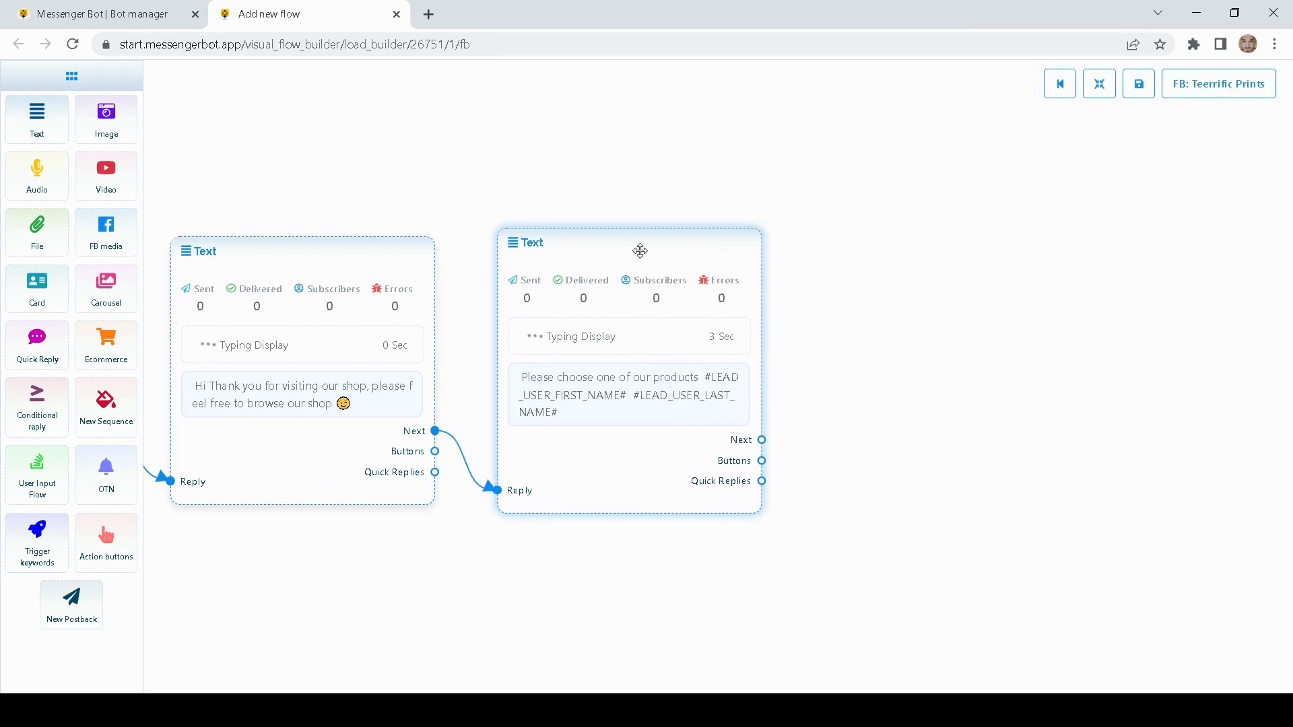
- Add a Button block from the product-choice message's Buttons port
left_click_drag(910, 359, 820, 387)
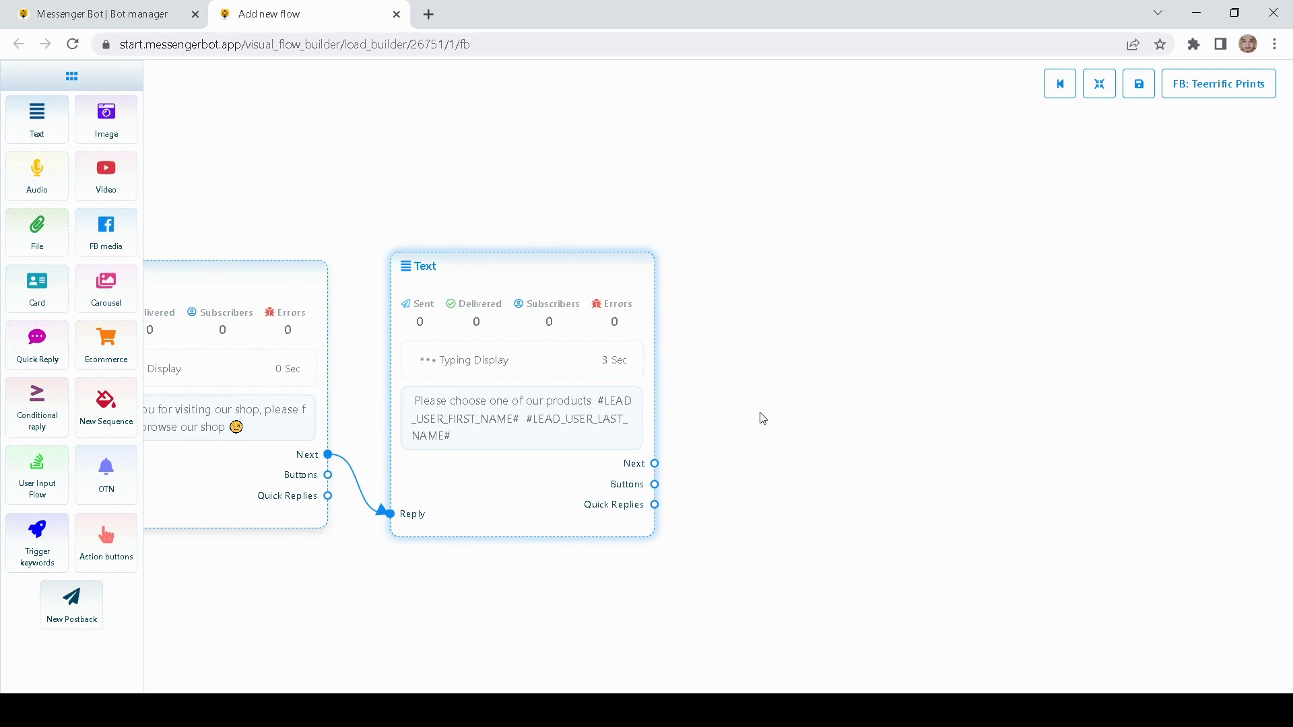
left_click_drag(785, 441, 780, 436)
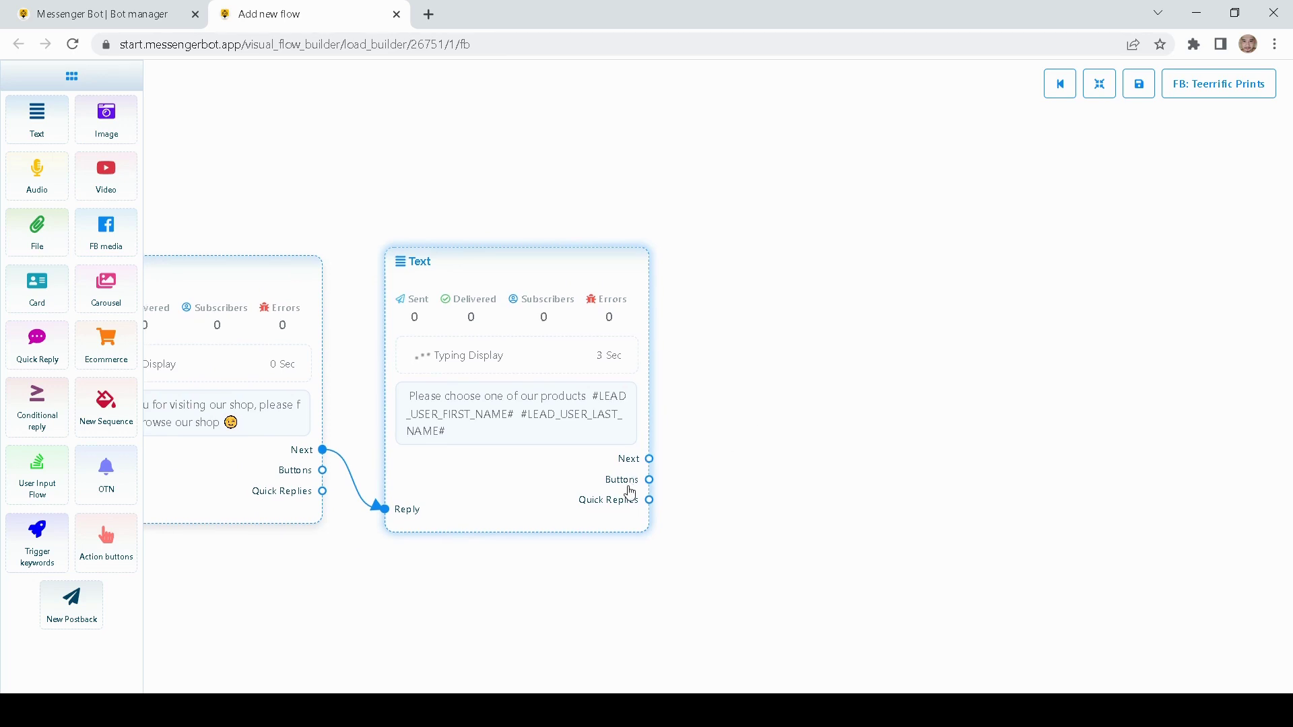
left_click_drag(651, 480, 625, 362)
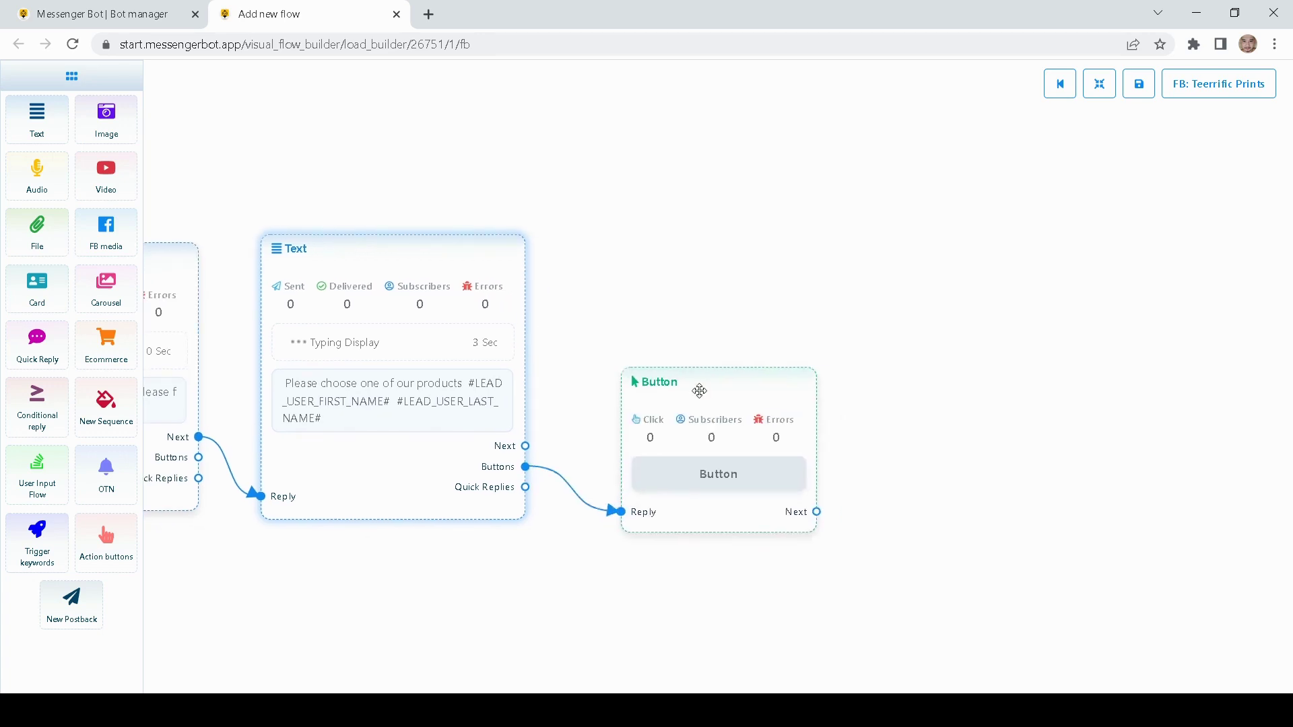
left_click_drag(698, 390, 668, 324)
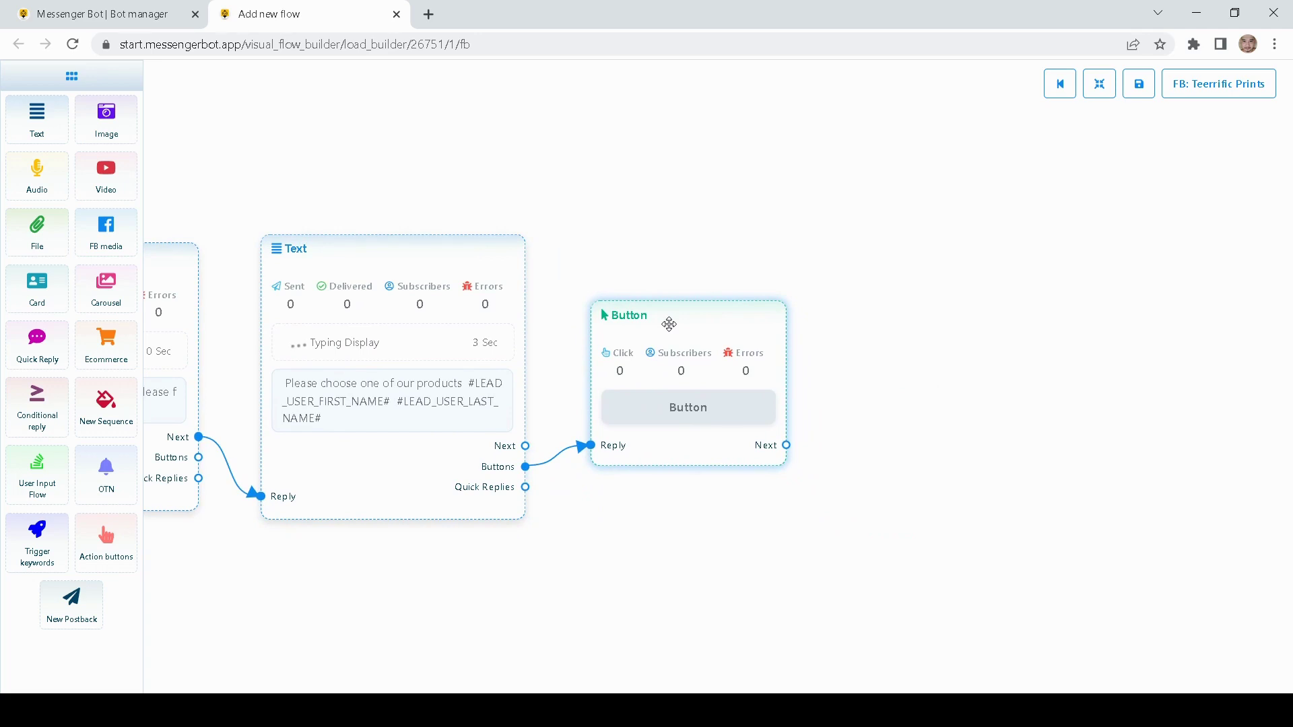
double_click(693, 314)
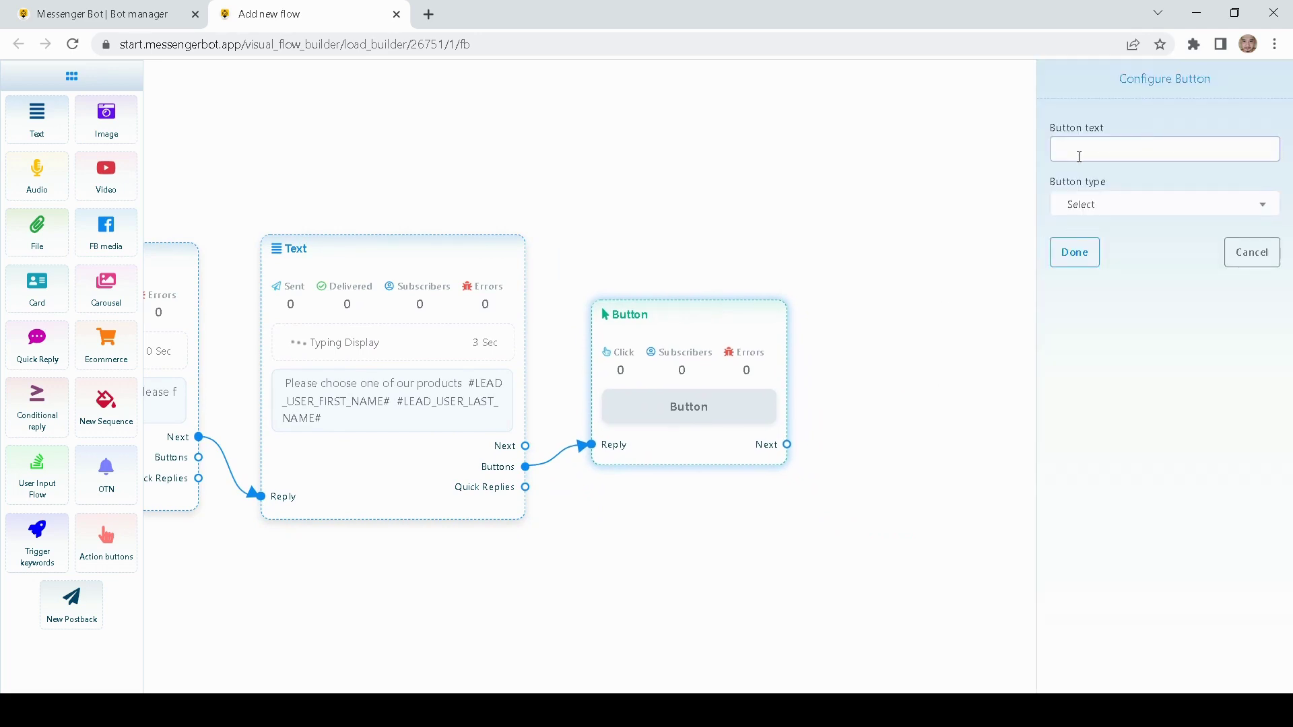
- Label the button 'Browse Products' and set its type to New postback
type("Browse Products")
left_click(1108, 216)
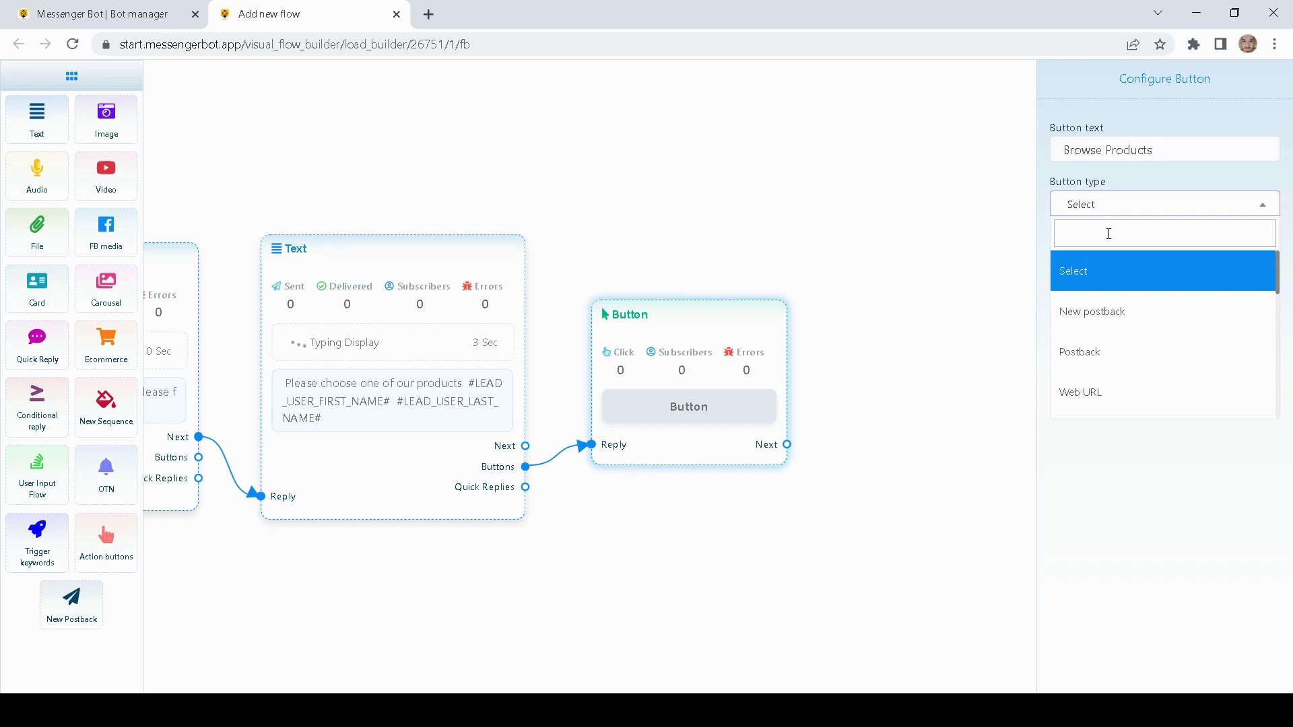
scroll(1108, 269, "down", 3)
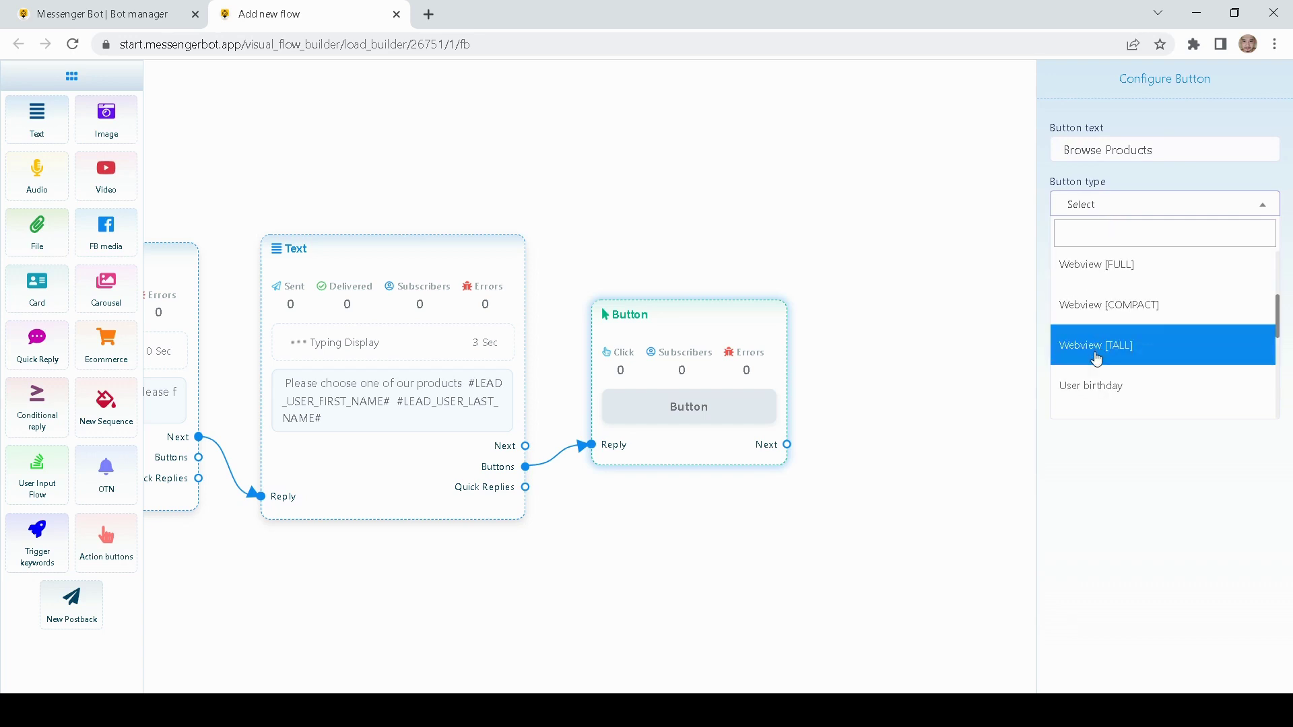
scroll(1095, 351, "down", 2)
scroll(1095, 346, "down", 5)
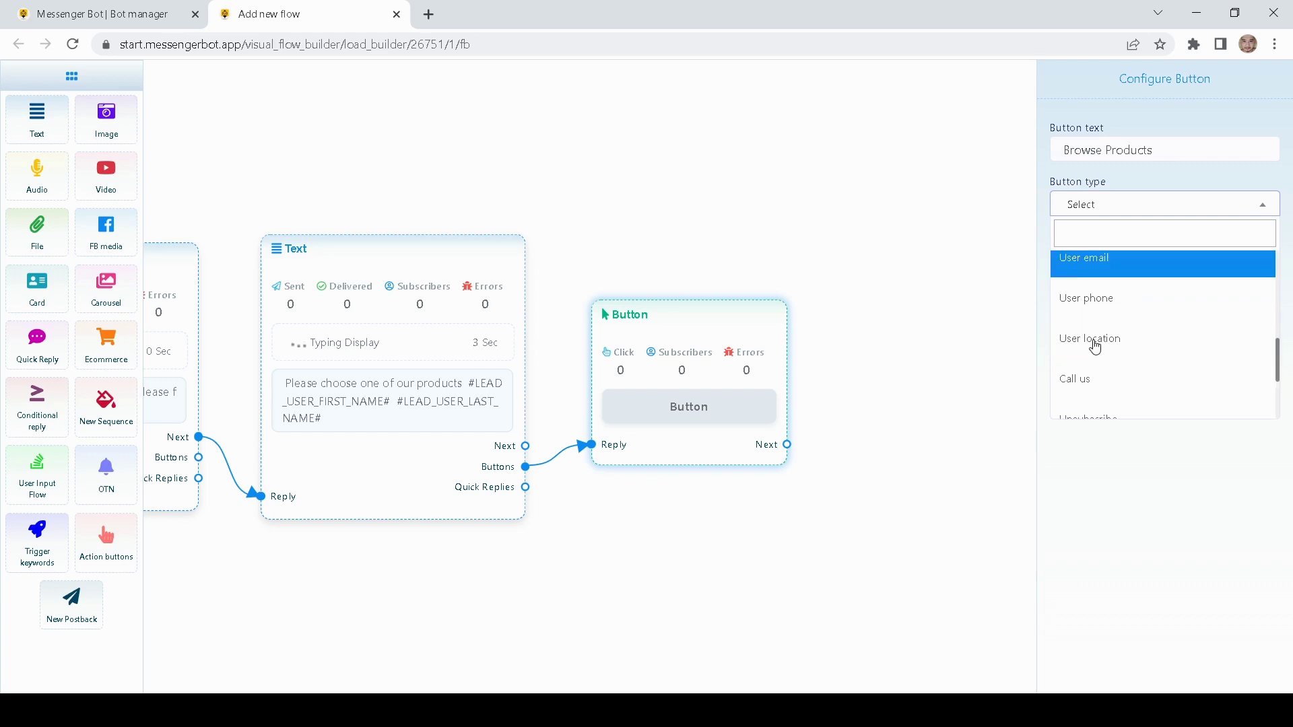
scroll(1145, 363, "up", 10)
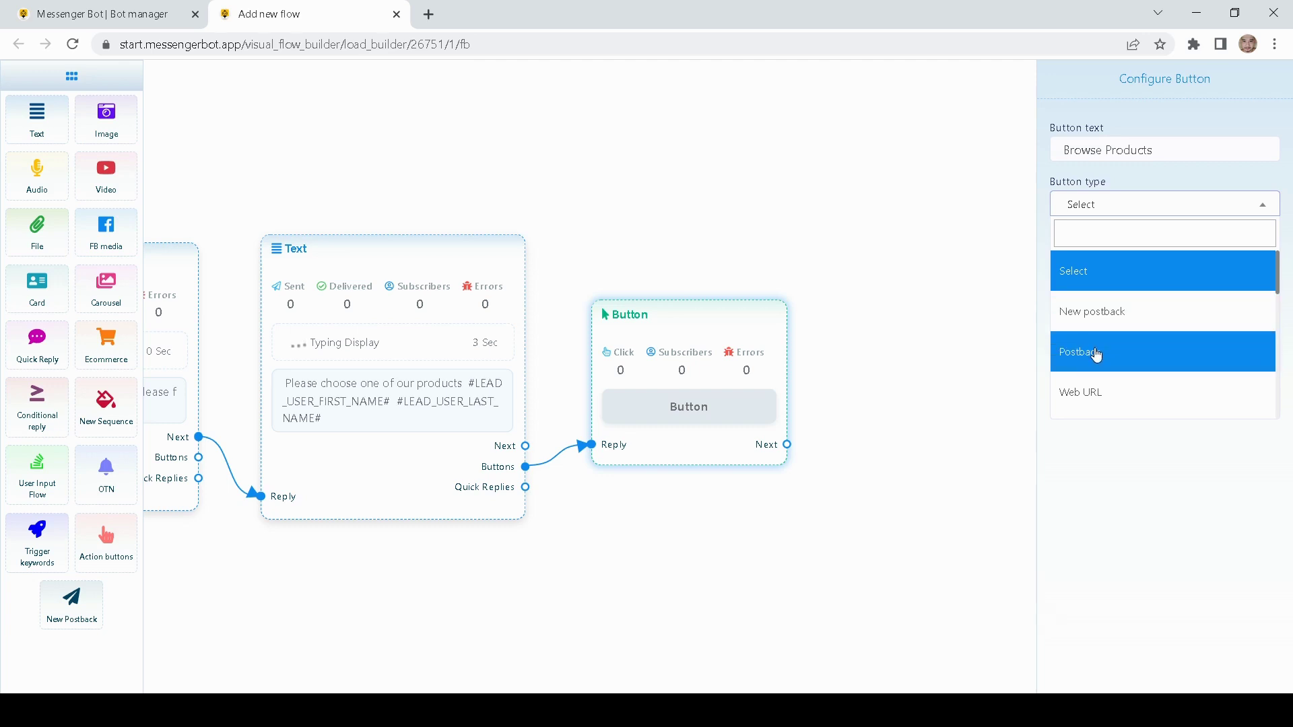
left_click(1101, 318)
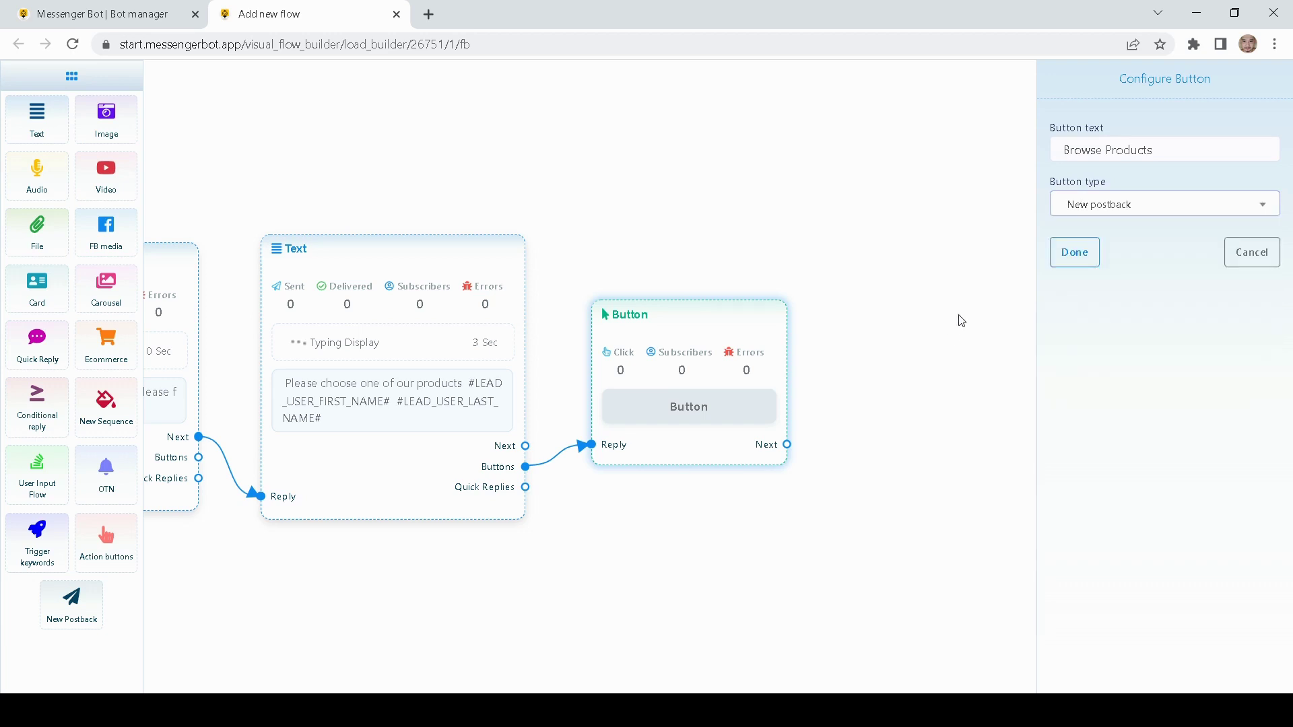
left_click(1074, 253)
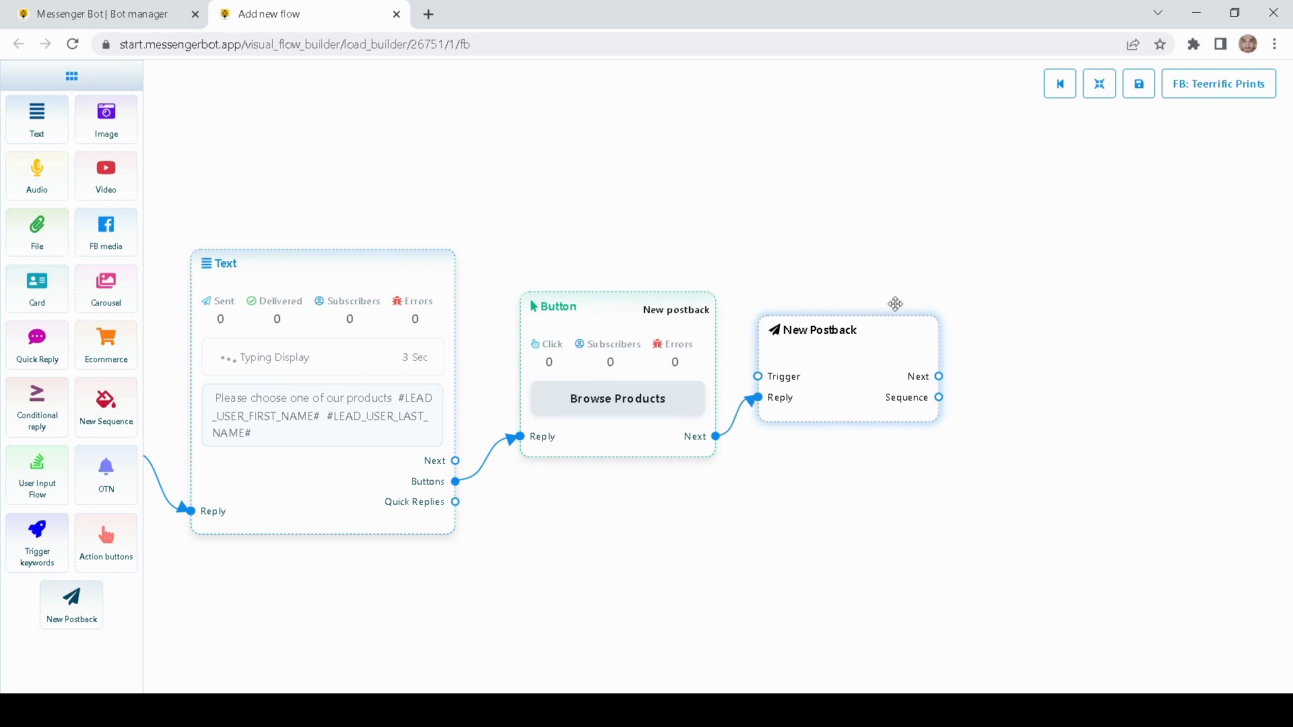
- Title the New Postback 'Demo', leaving label and sequence unselected, and save it
double_click(802, 377)
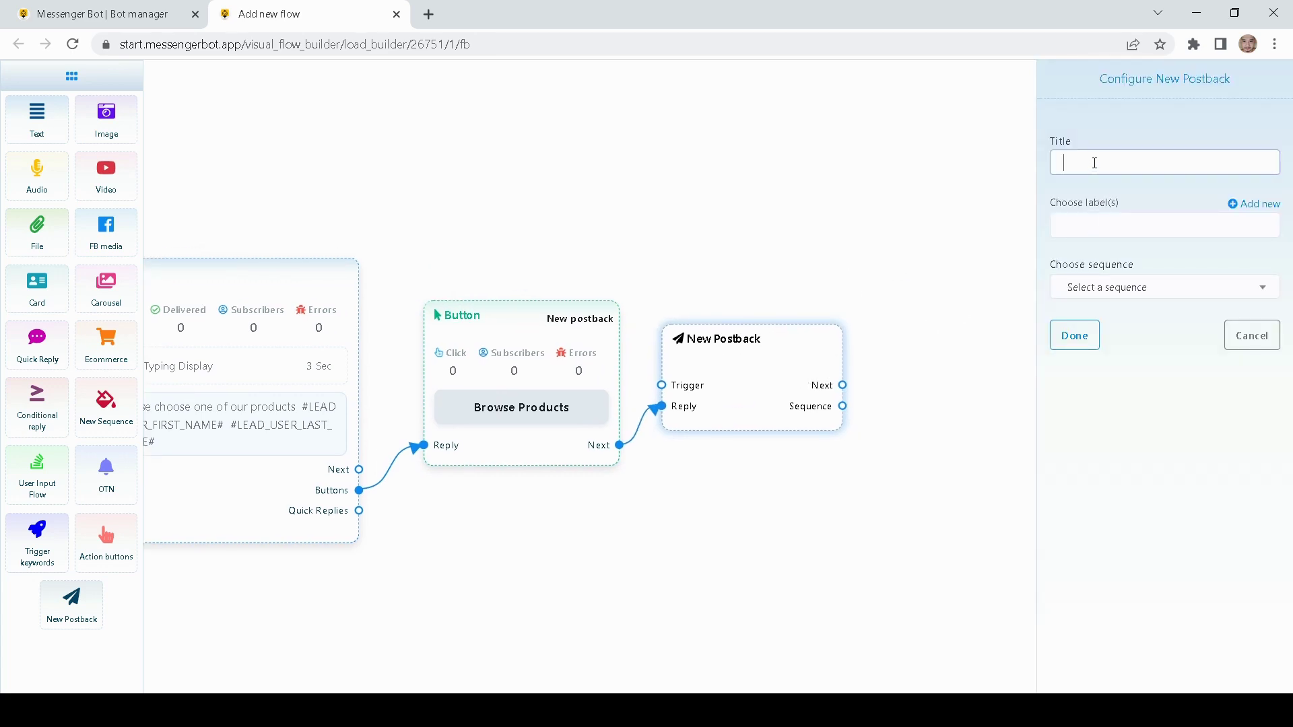
type("Demo")
left_click(1098, 237)
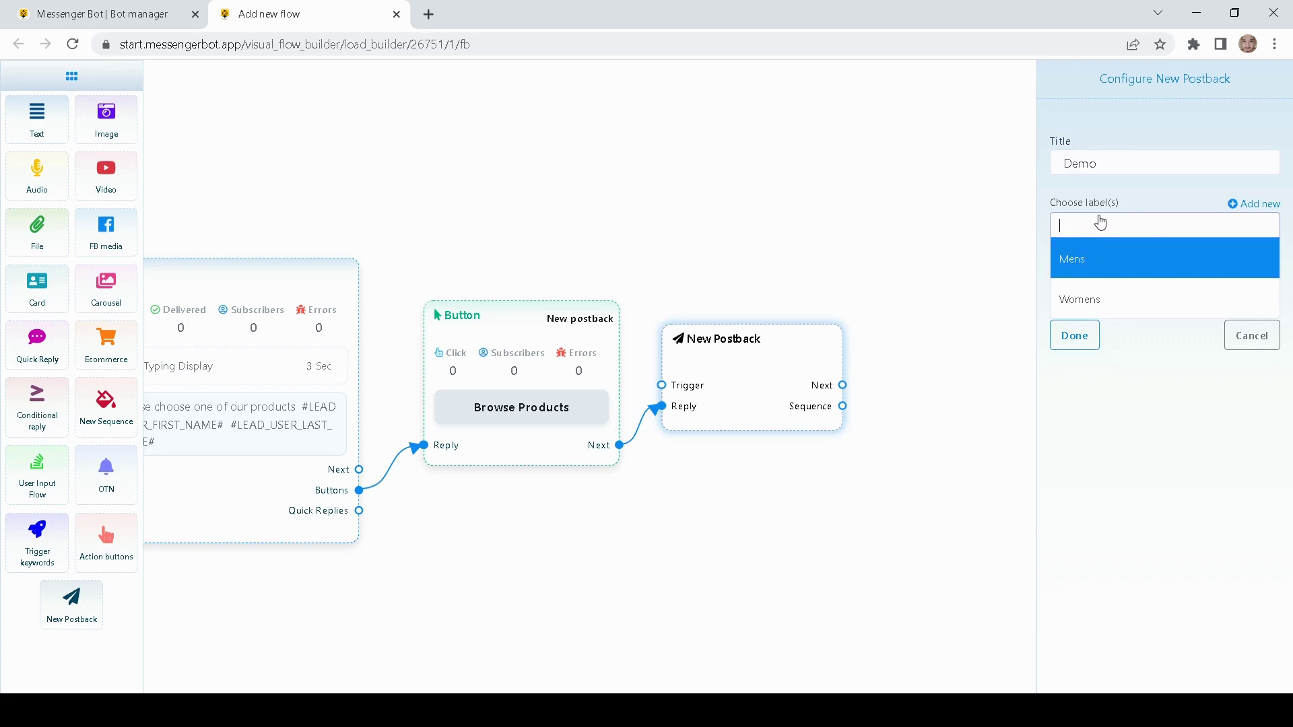
left_click(1047, 193)
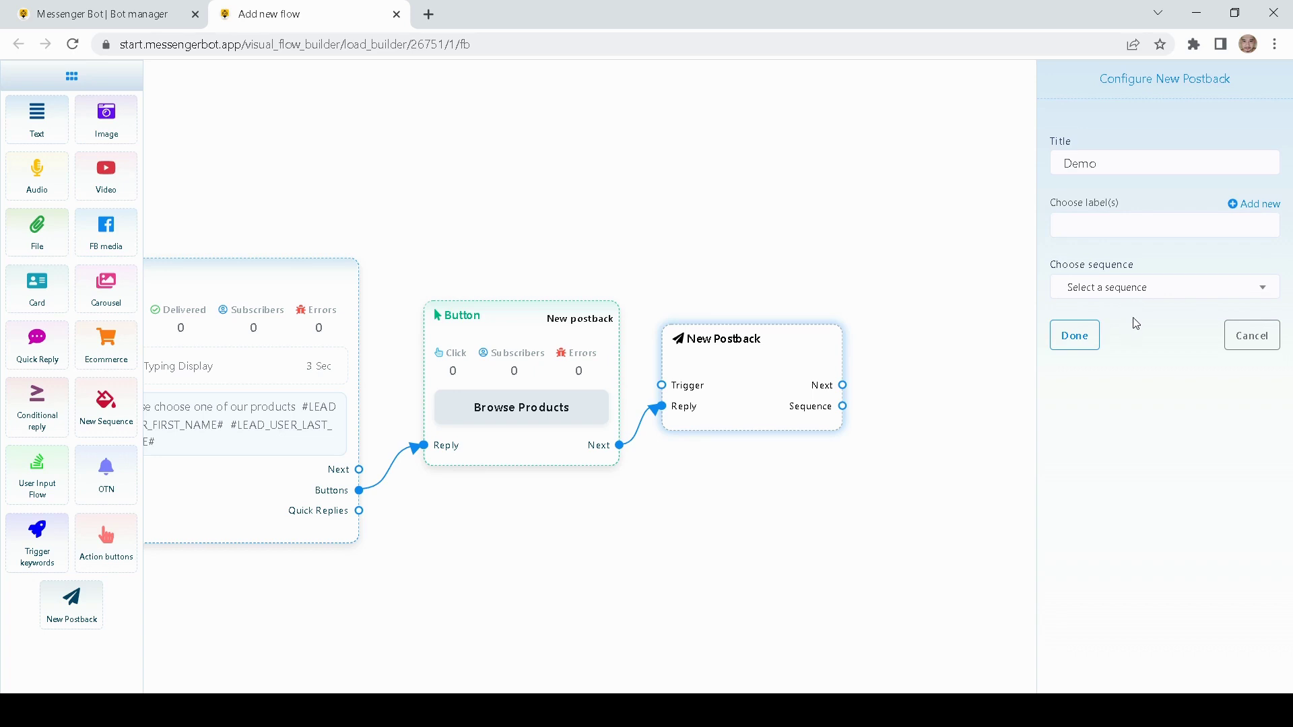
left_click(1114, 290)
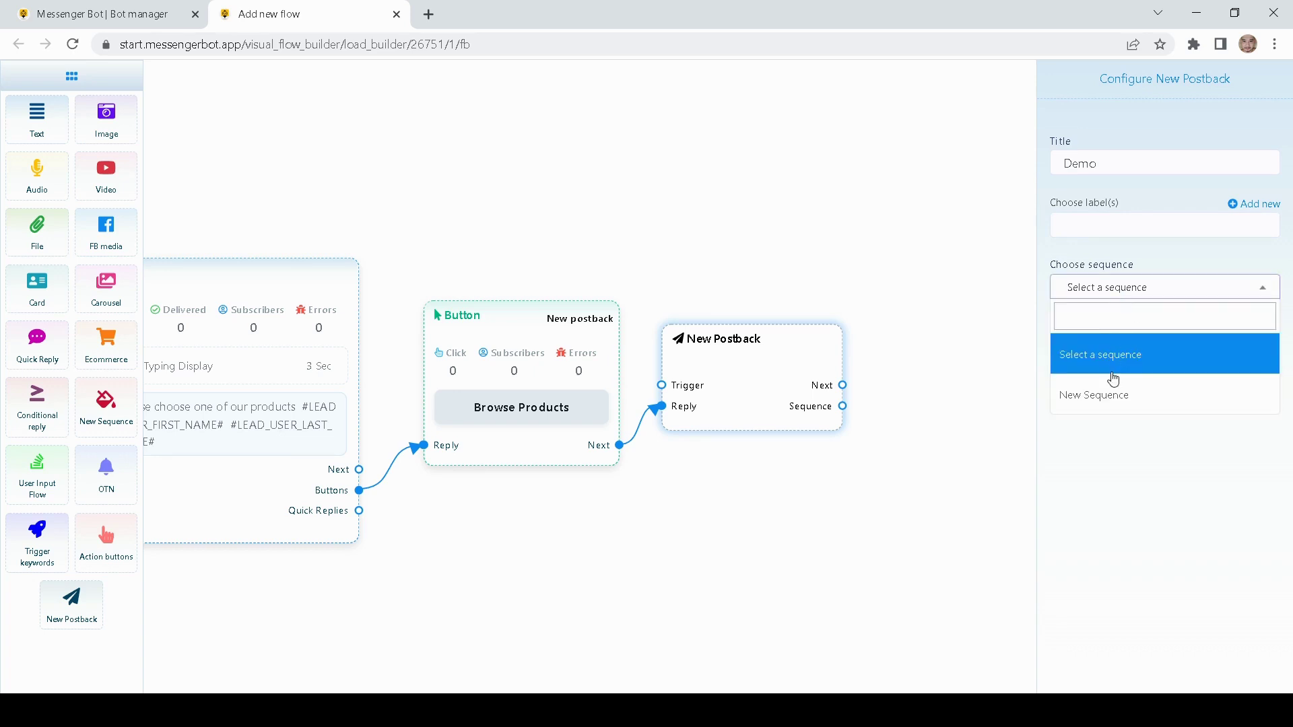
left_click(1101, 448)
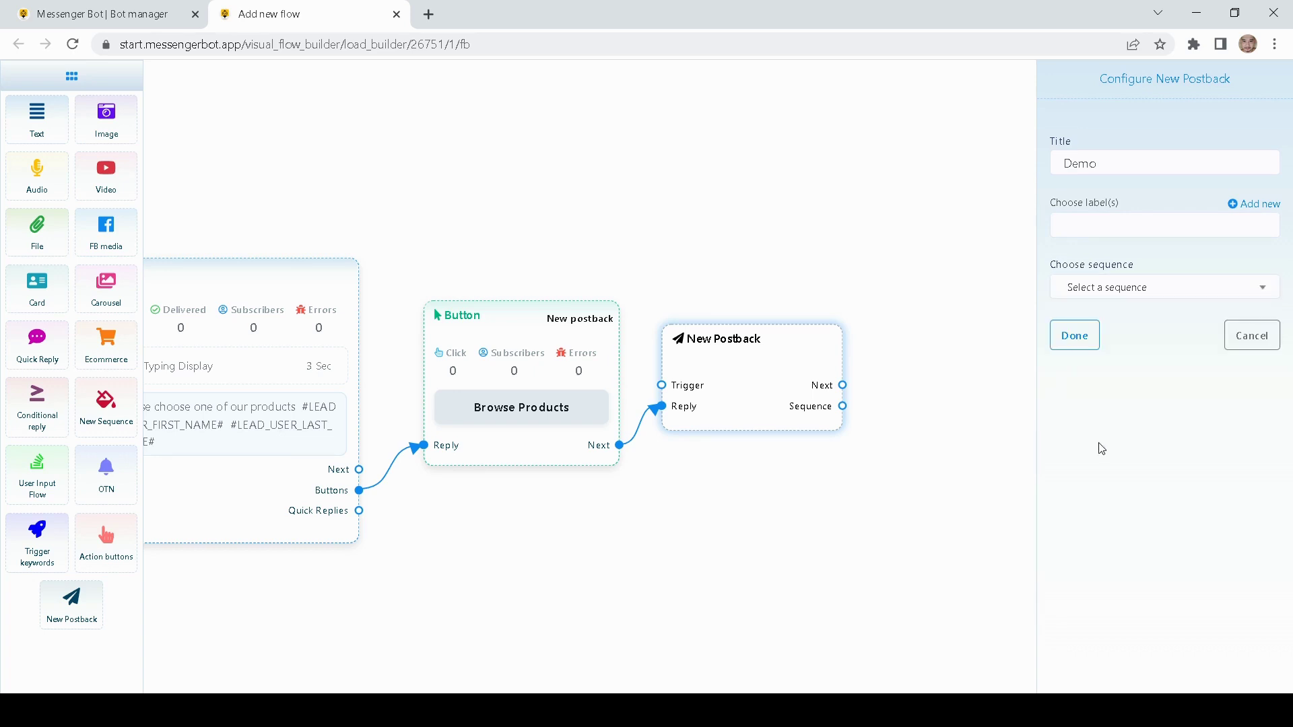
left_click(1076, 342)
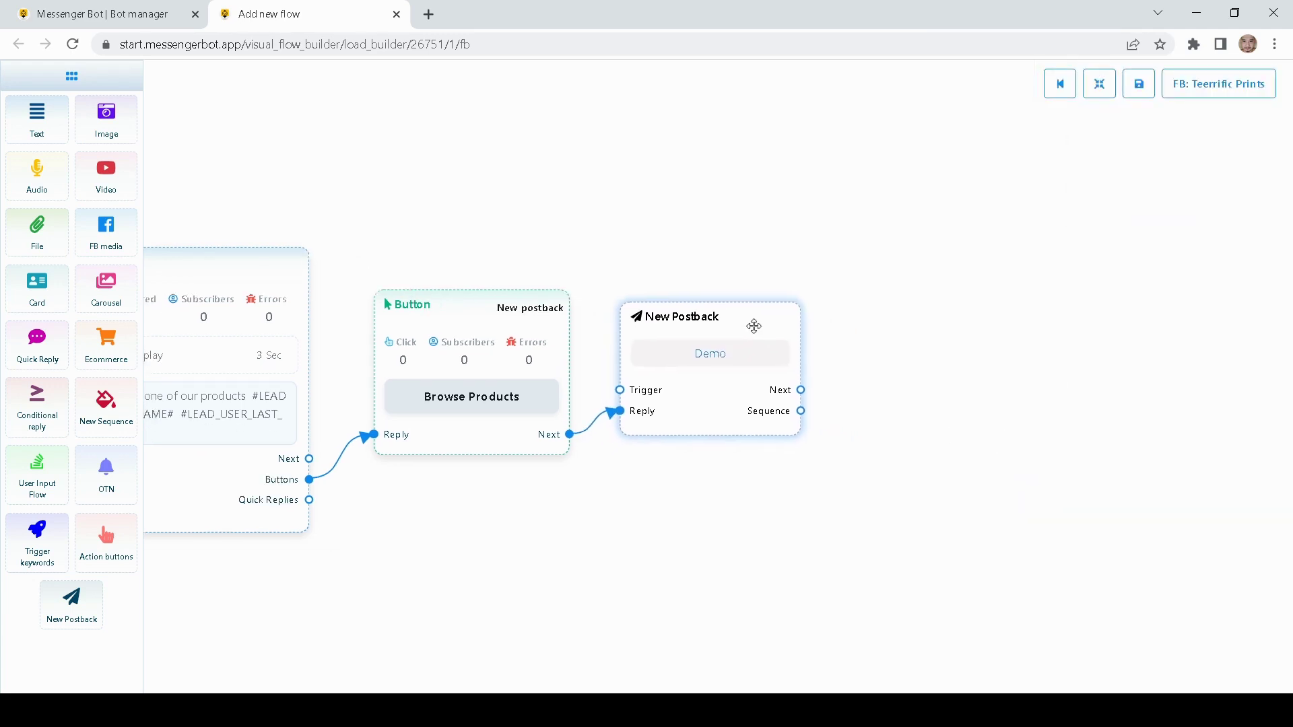
- Add a three-item Carousel node and place it beside the New Postback node
left_click_drag(753, 326, 759, 325)
left_click_drag(791, 222, 778, 222)
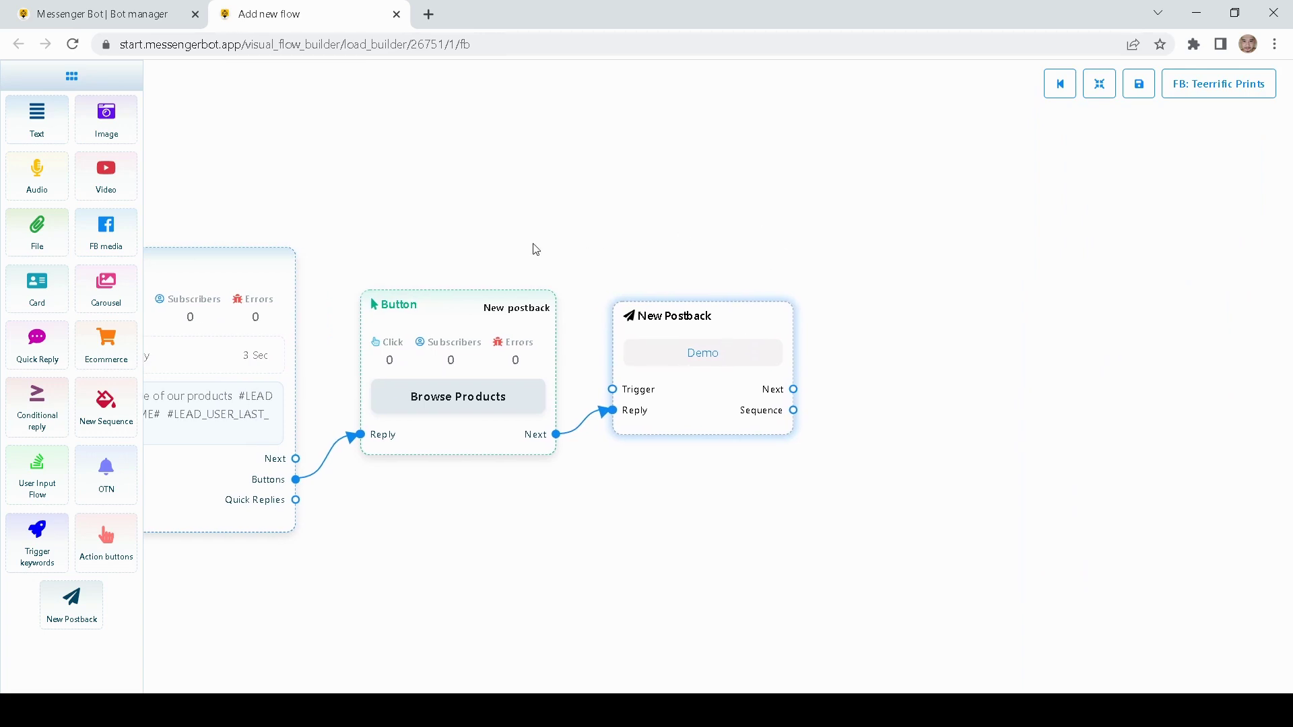
left_click_drag(102, 301, 1035, 388)
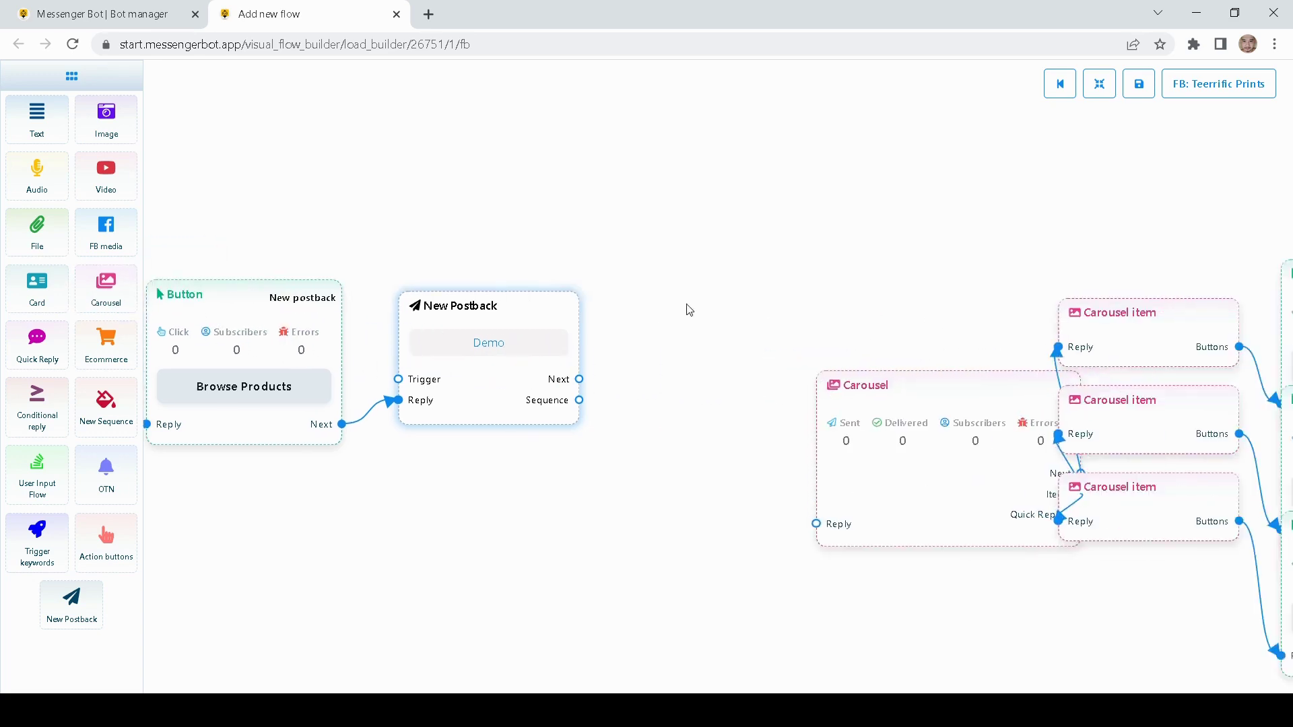
left_click_drag(765, 490, 635, 406)
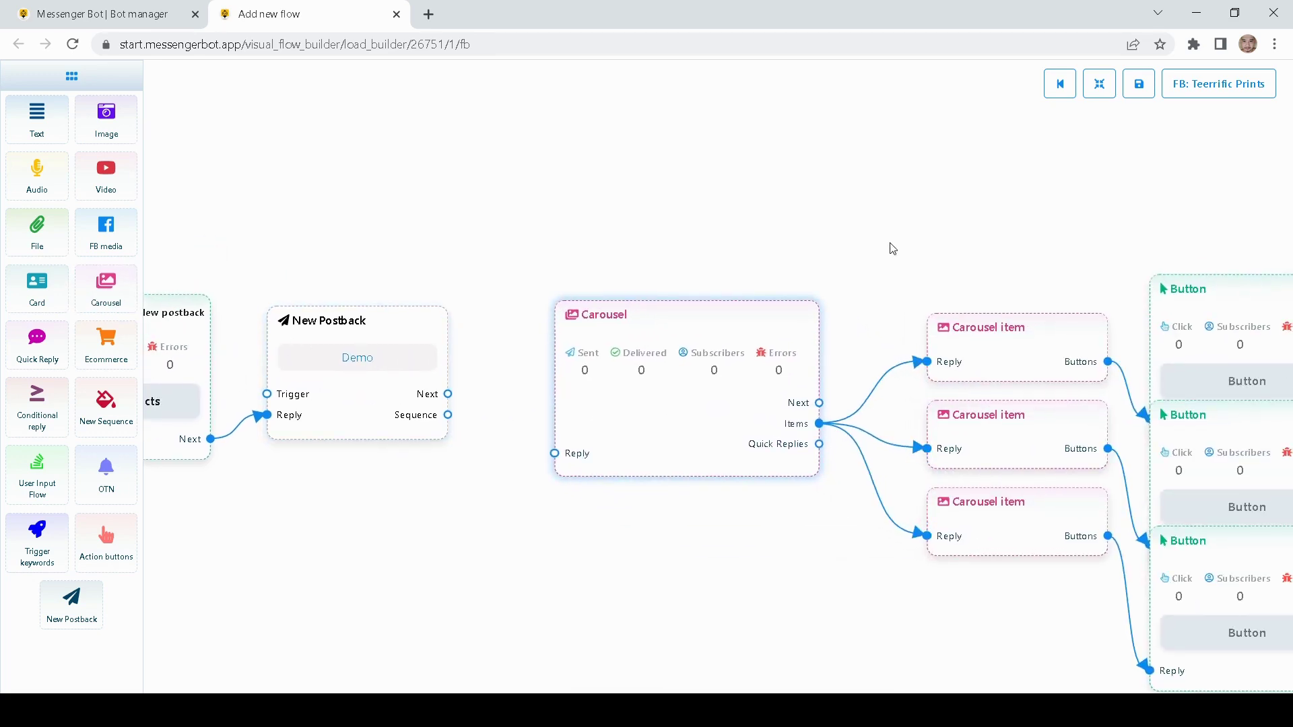
scroll(888, 248, "down", 2)
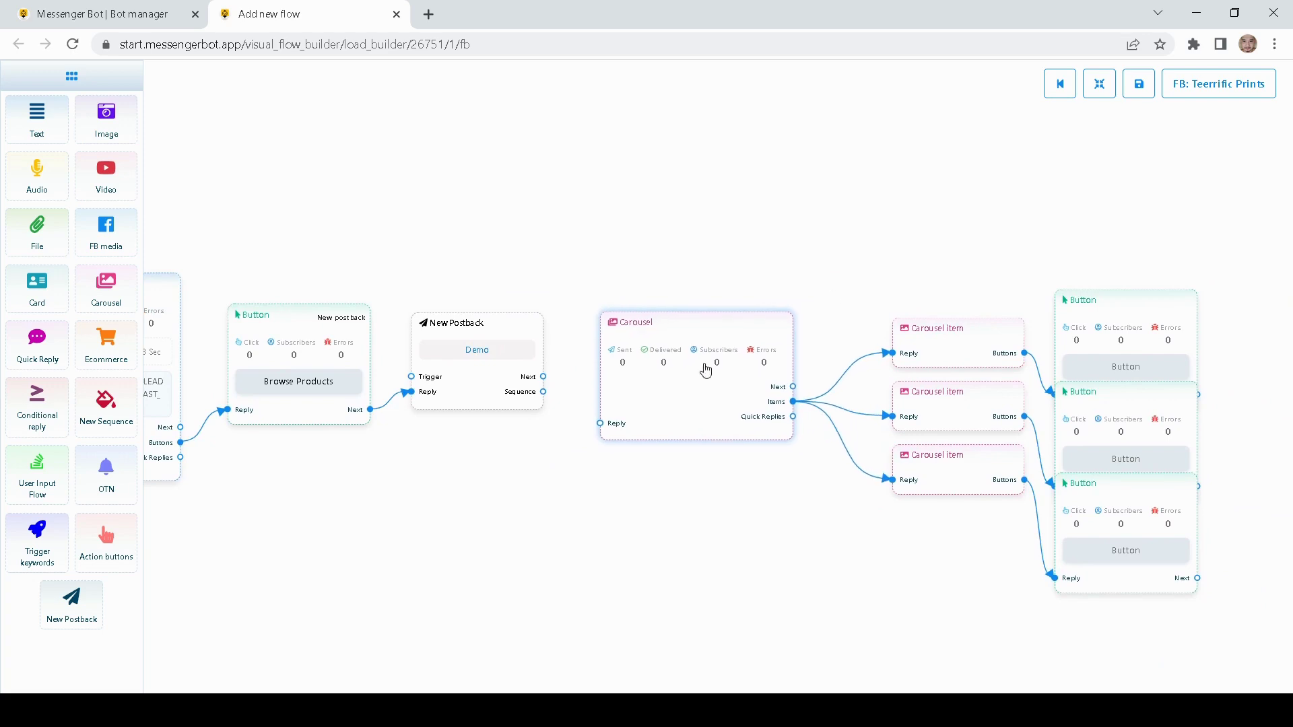
left_click_drag(705, 370, 703, 353)
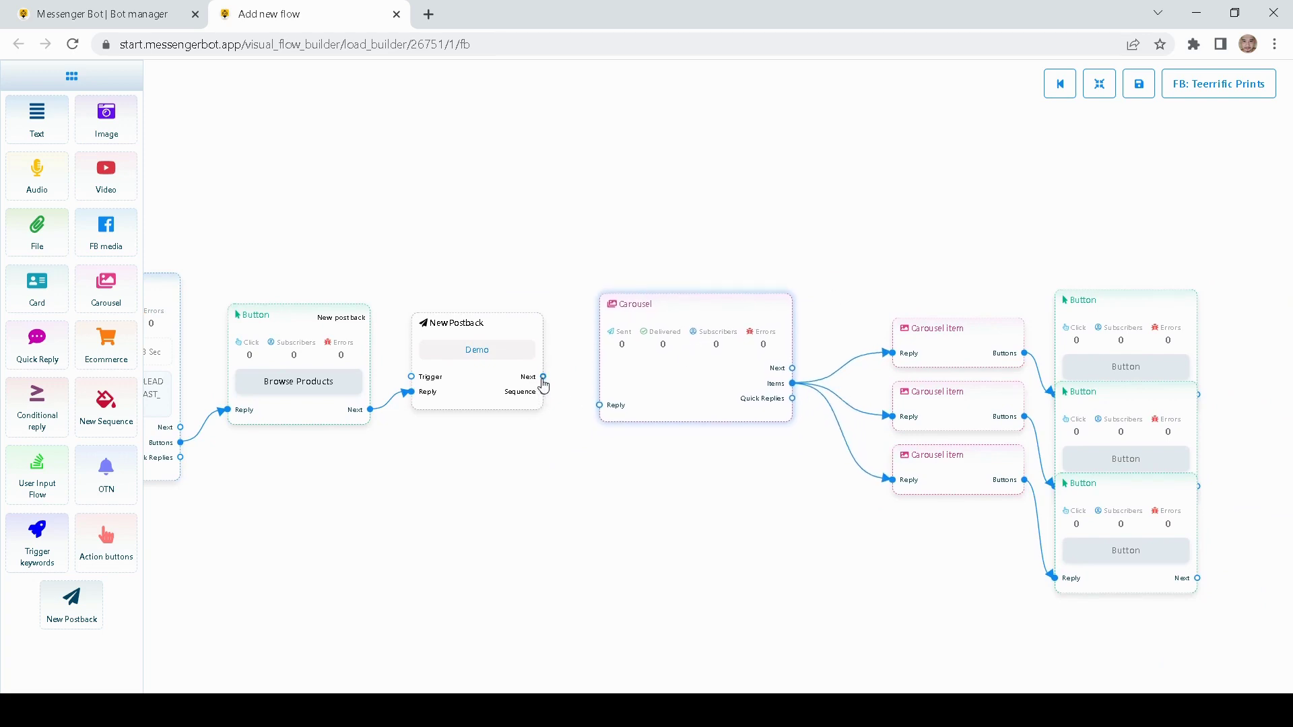
- Link New Postback's Next port to the Carousel and turn on its typing display
left_click_drag(543, 377, 598, 407)
left_click_drag(773, 455, 697, 466)
double_click(634, 399)
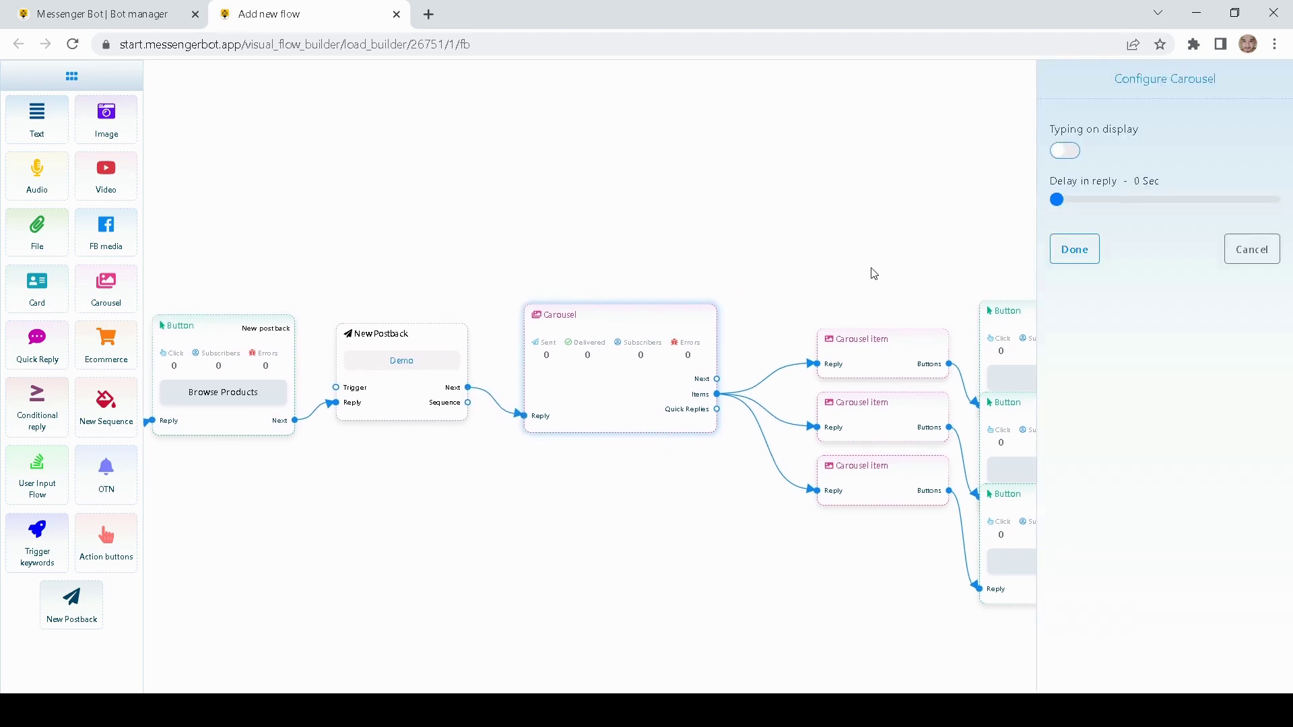
left_click(1064, 151)
left_click(1074, 249)
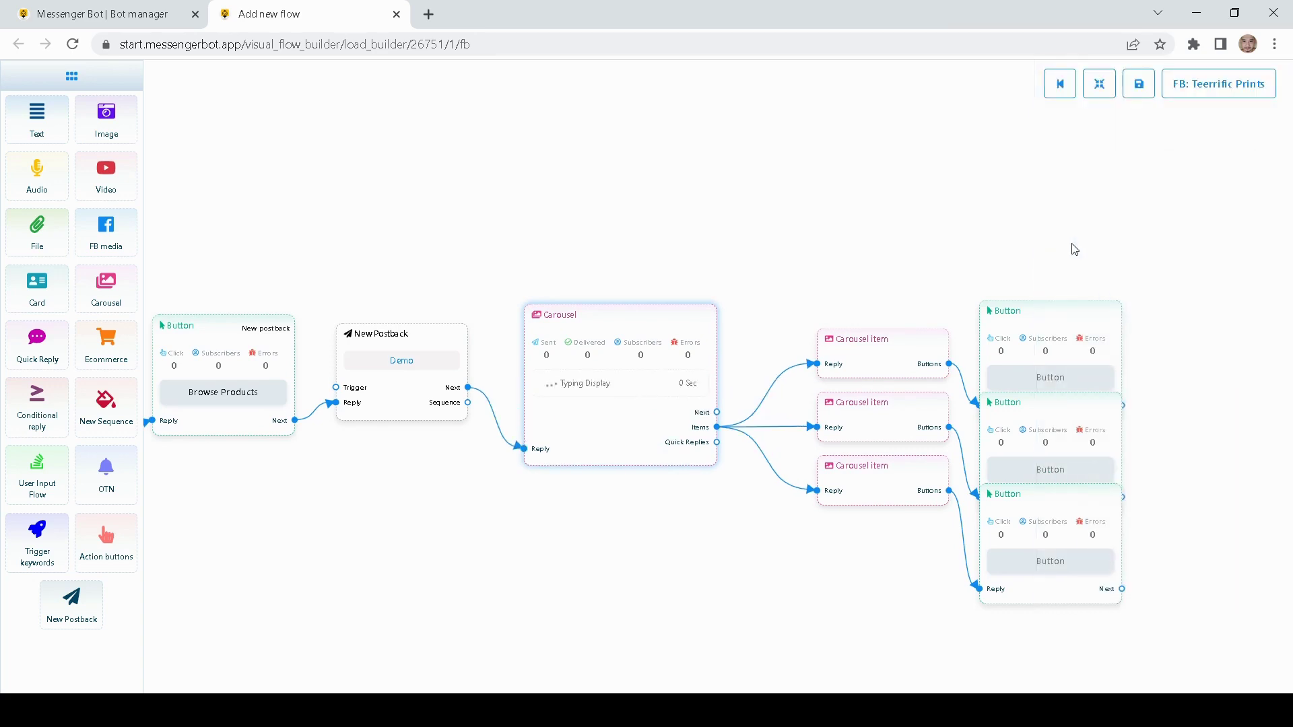
- Spread the three carousel items and their Button nodes apart on the canvas
left_click_drag(843, 266, 707, 260)
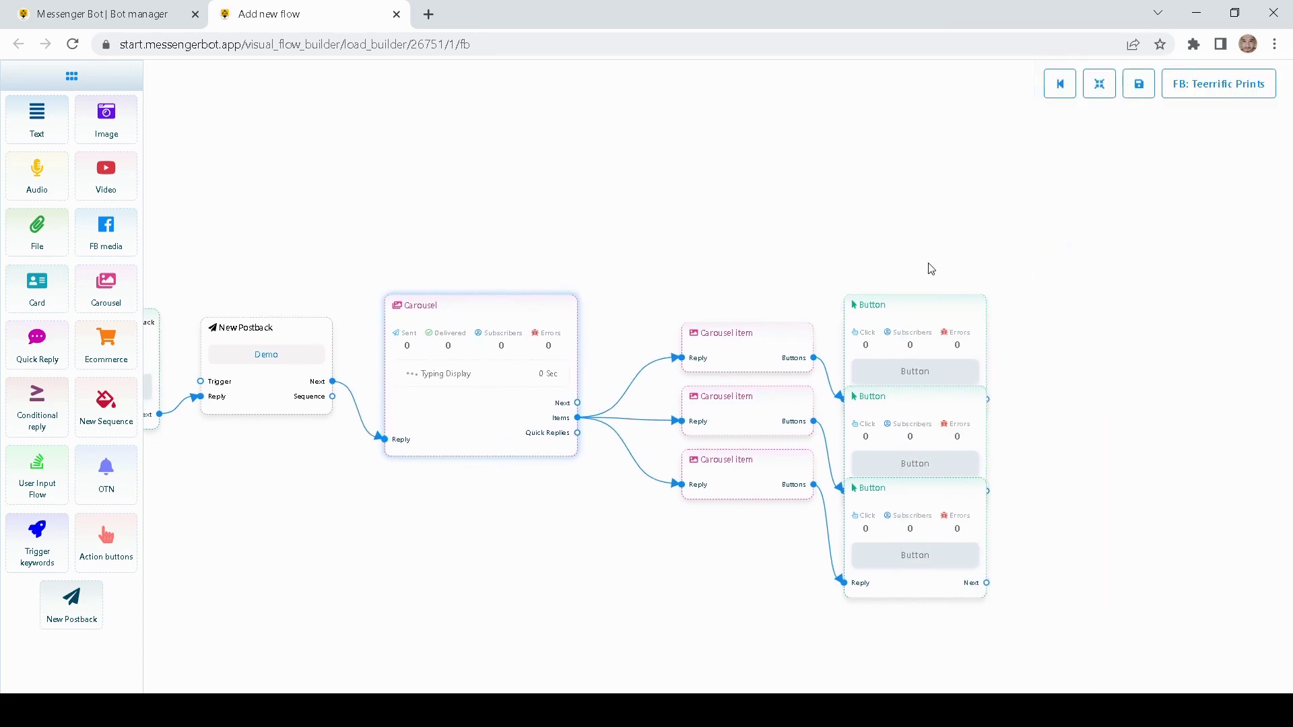
left_click_drag(928, 265, 799, 263)
left_click_drag(793, 332, 840, 228)
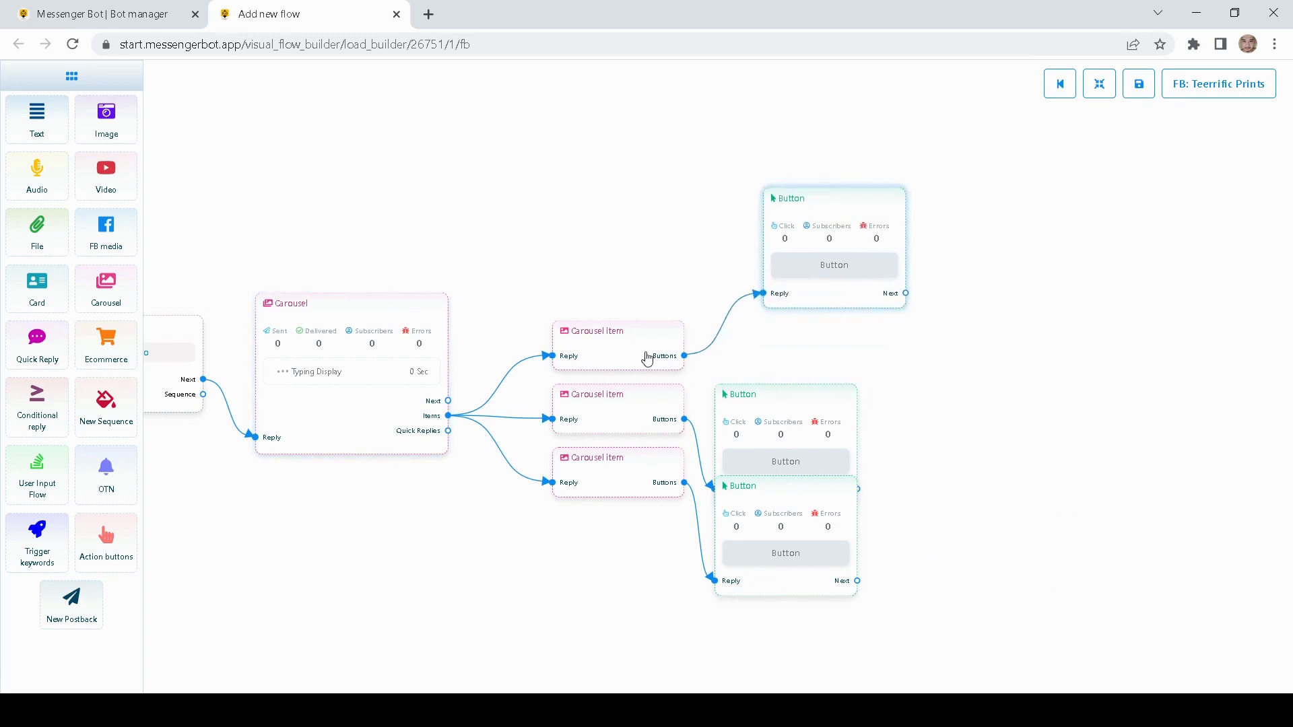
left_click_drag(650, 352, 647, 313)
left_click_drag(793, 403, 863, 356)
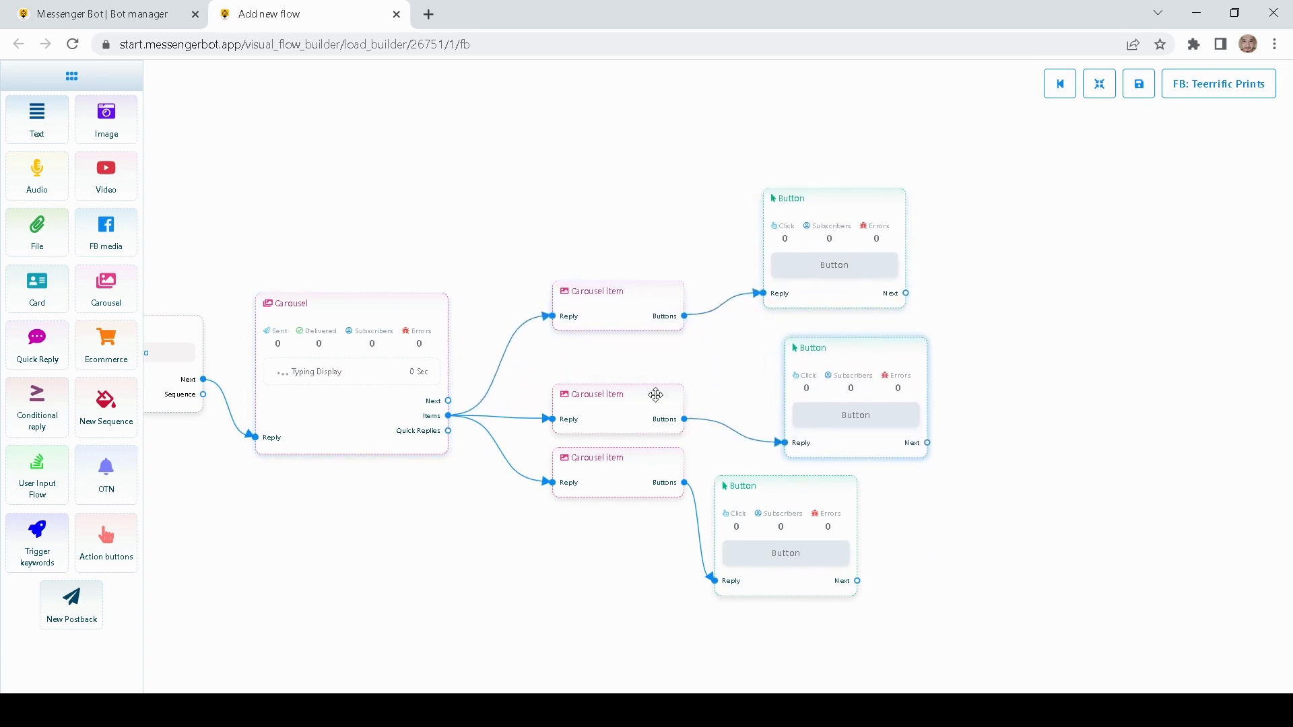
left_click_drag(656, 404, 653, 393)
left_click_drag(617, 481, 614, 501)
left_click_drag(817, 540, 875, 574)
left_click_drag(877, 445, 861, 436)
- Recenter the flow and bring up the first carousel item's configuration
left_click_drag(989, 487, 1017, 428)
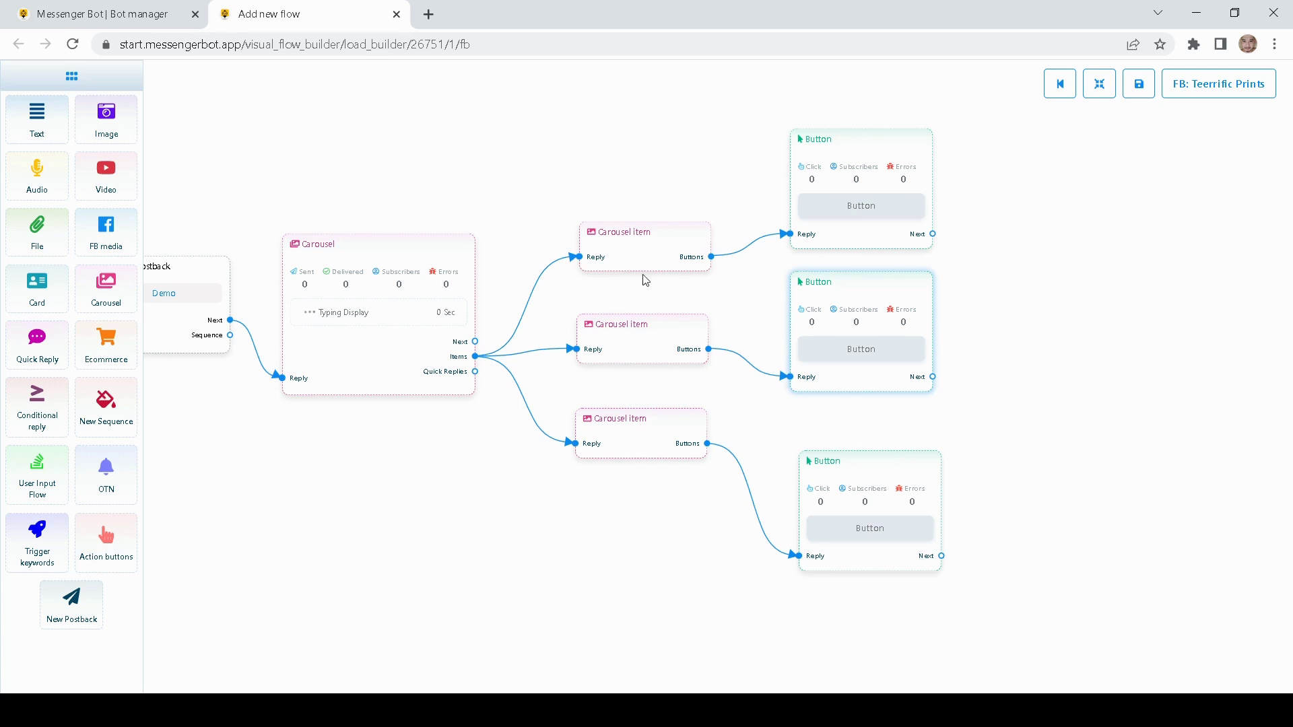
left_click_drag(660, 281, 649, 328)
double_click(635, 302)
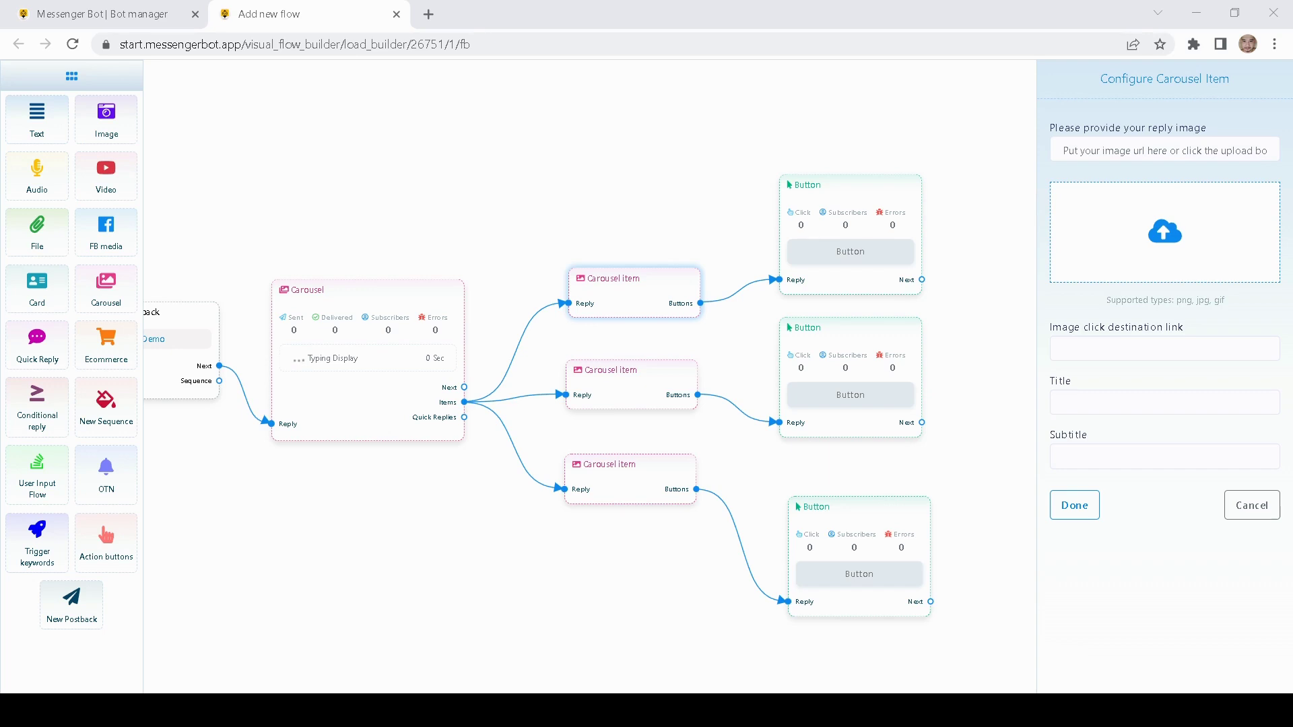
- Upload a white T-shirt photo to the first carousel item and title it 'White tee'
double_click(1181, 263)
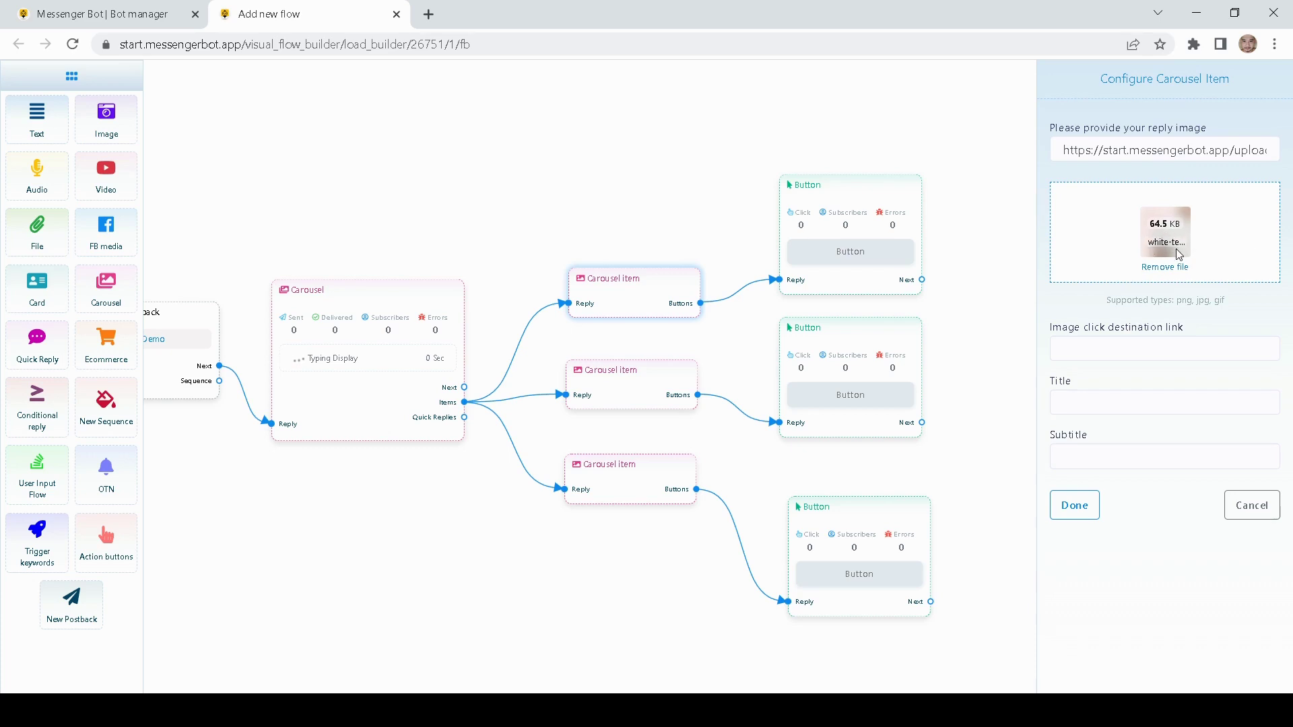
left_click(1120, 152)
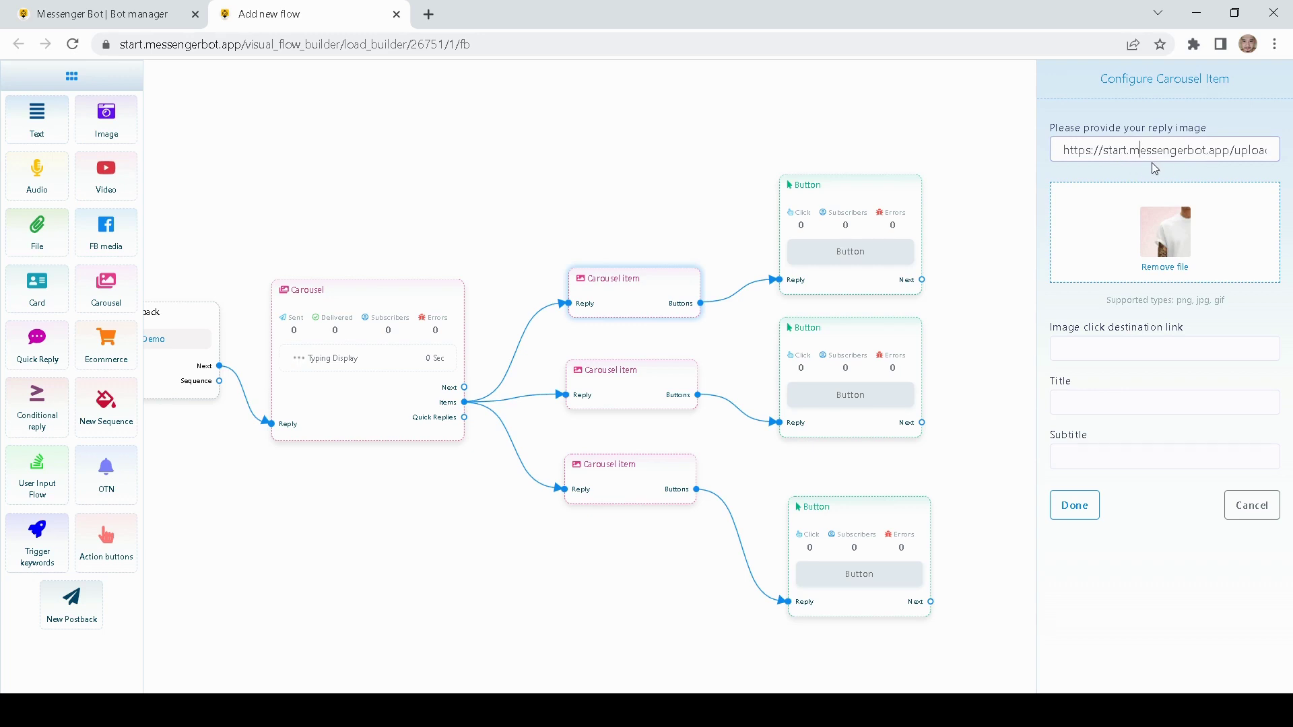
left_click(1088, 351)
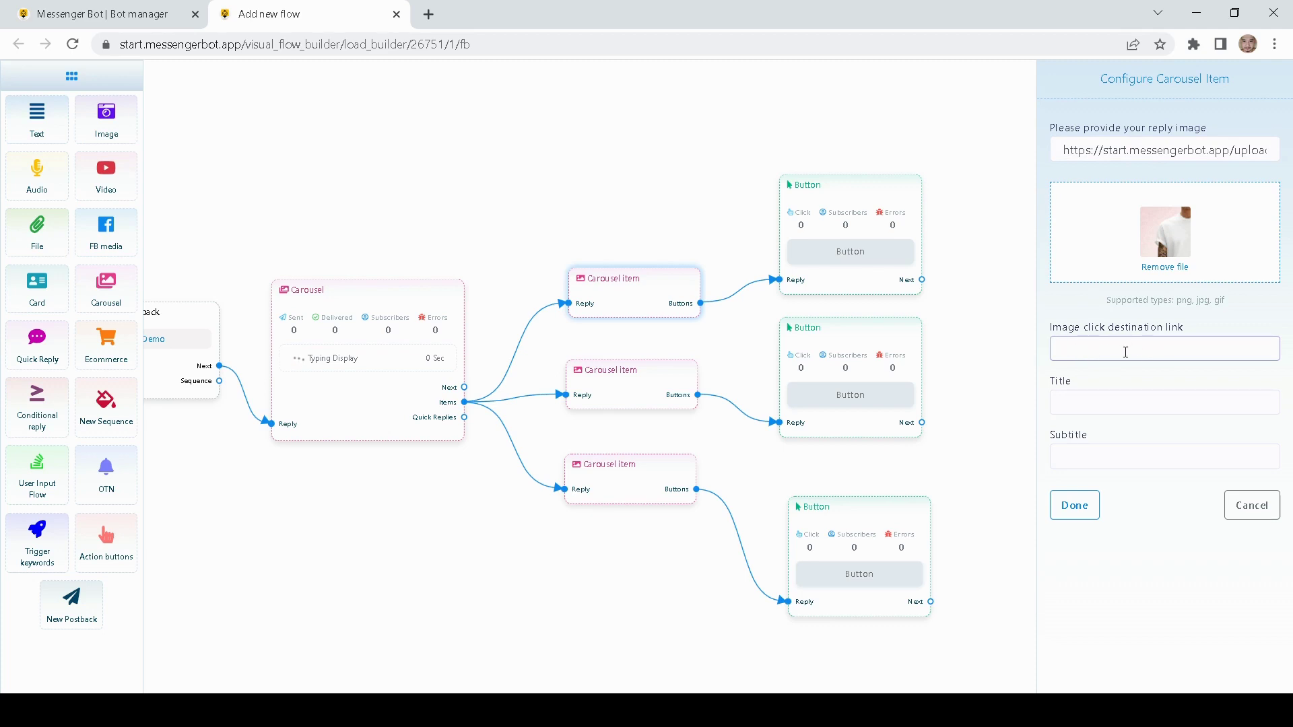
left_click(1080, 406)
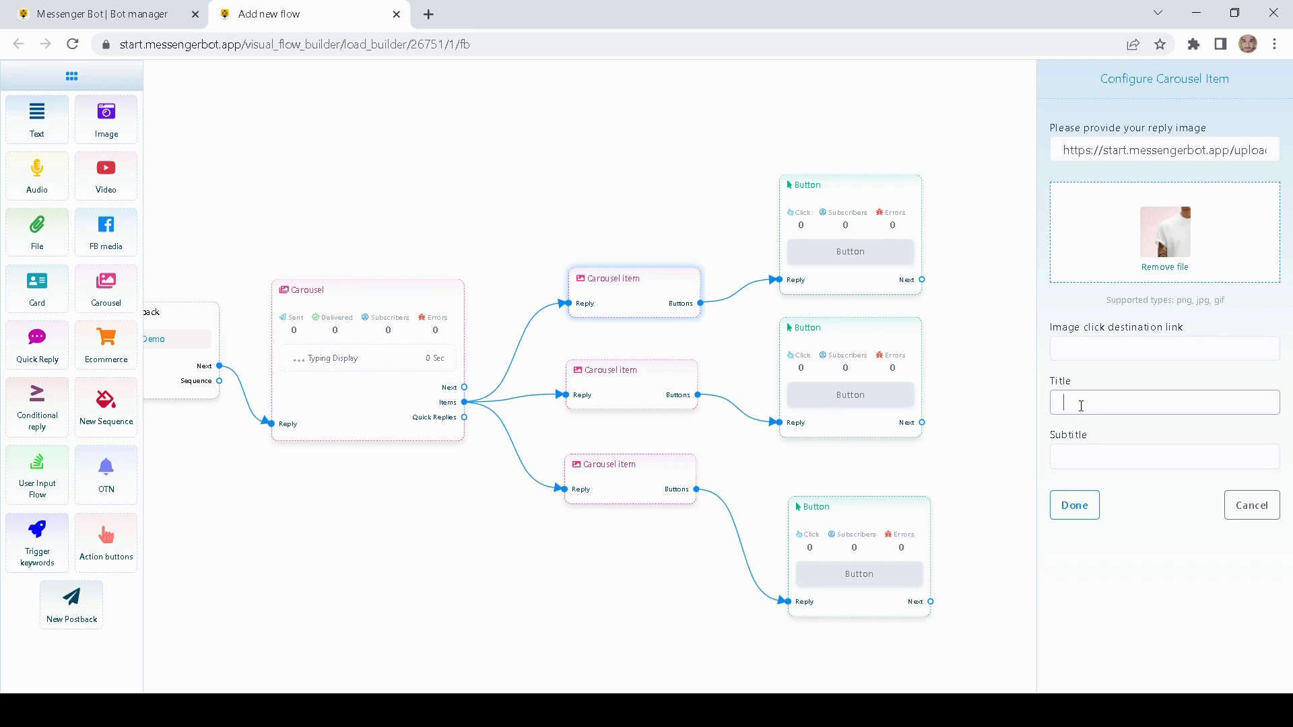
type("White tee")
left_click(1075, 506)
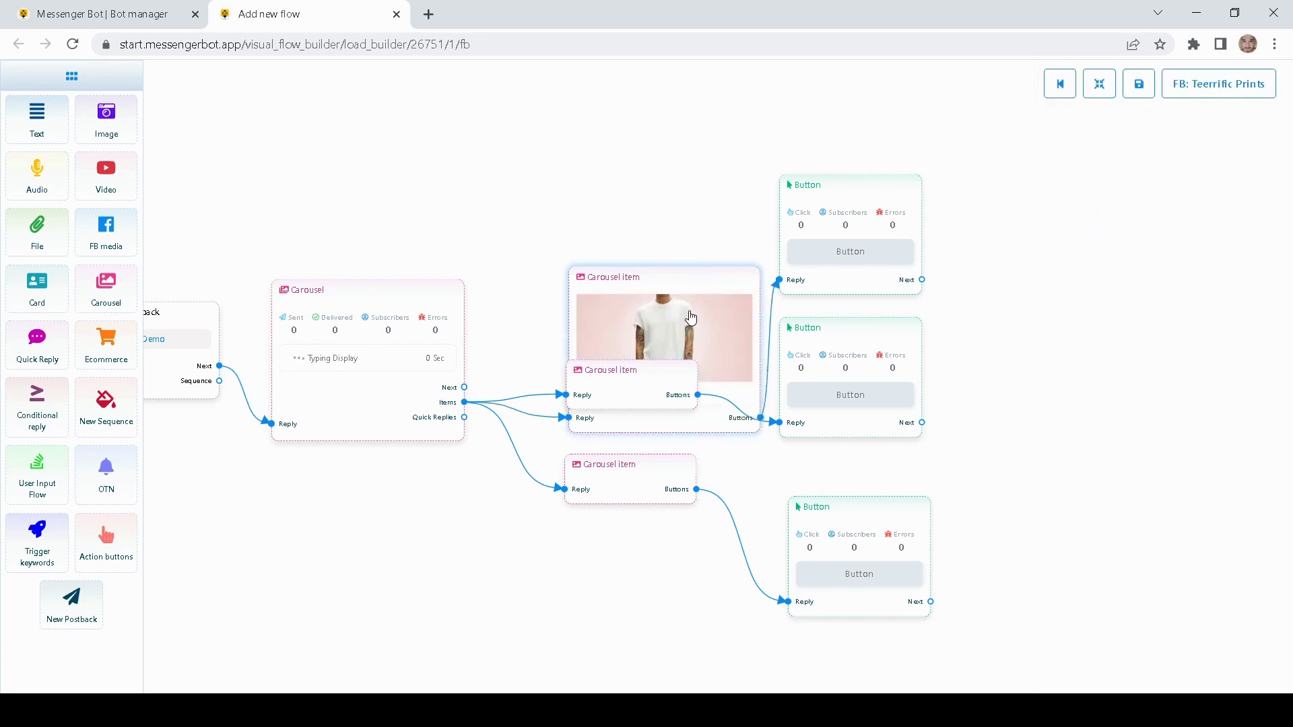
- Give the middle carousel item a crew neck shirt image and the title 'Crew Neck'
left_click_drag(642, 375, 644, 372)
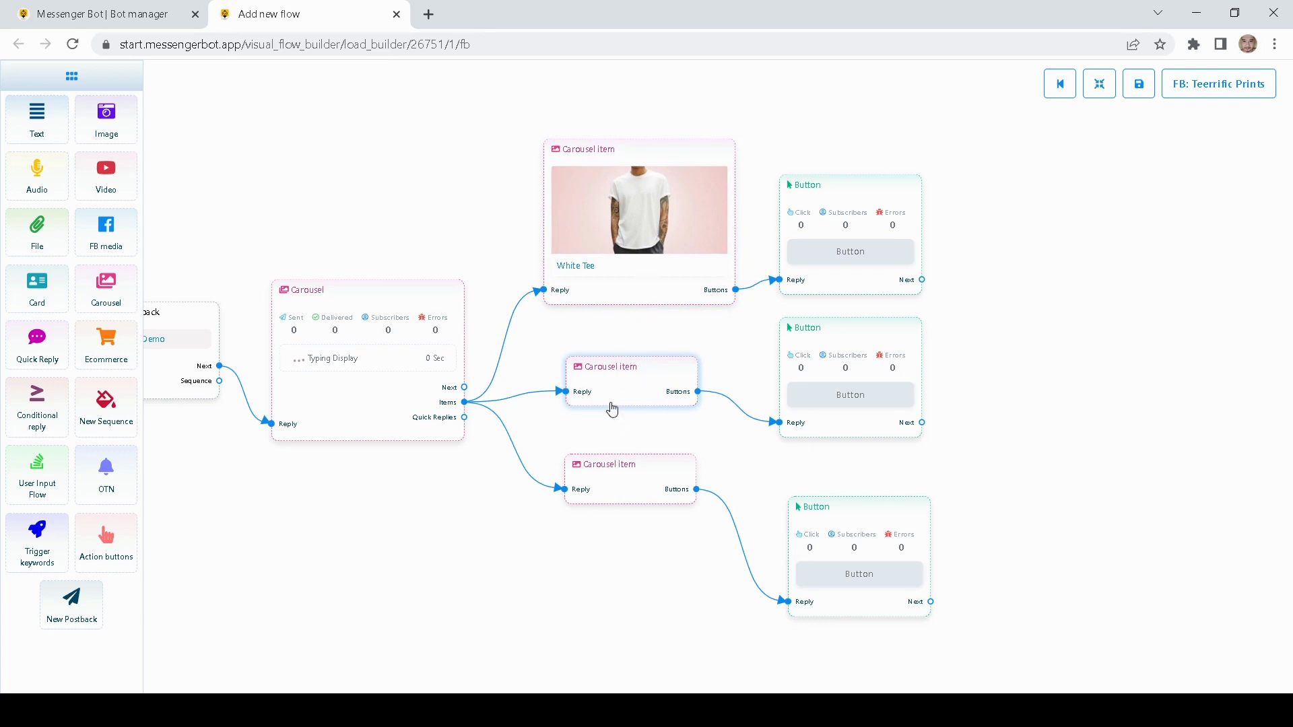
double_click(609, 405)
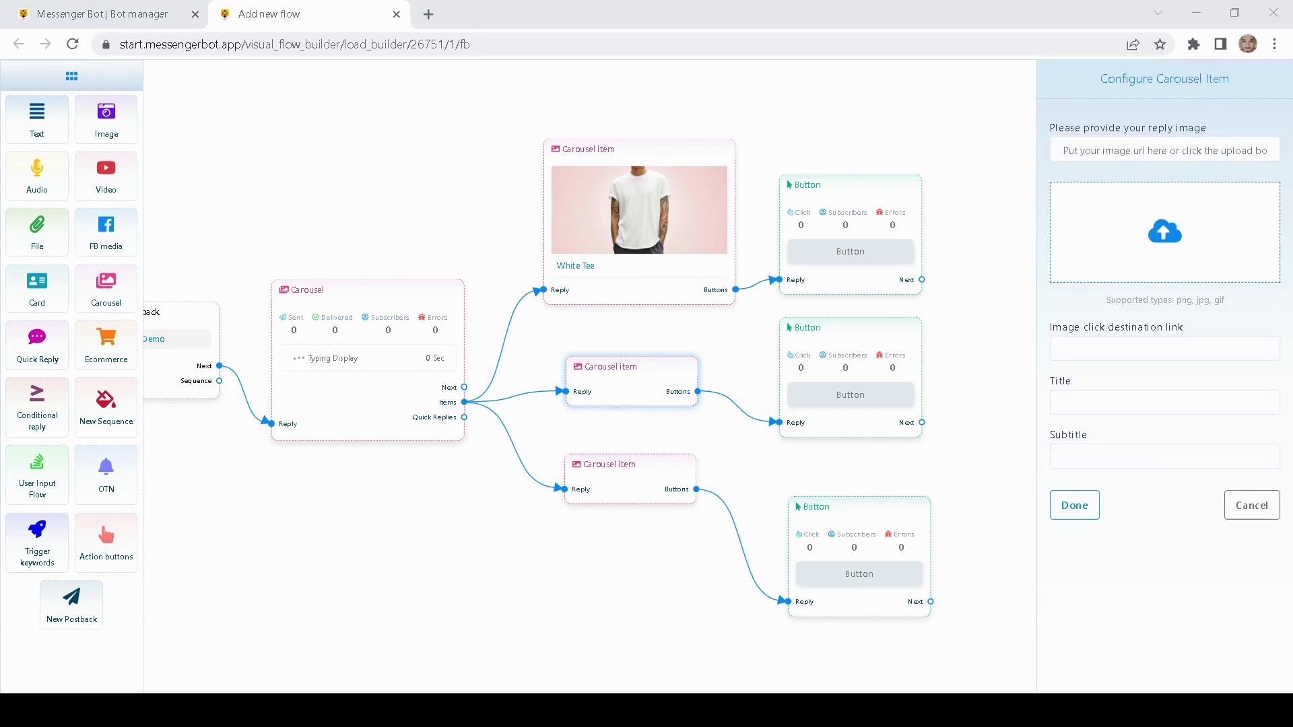
left_click(876, 524)
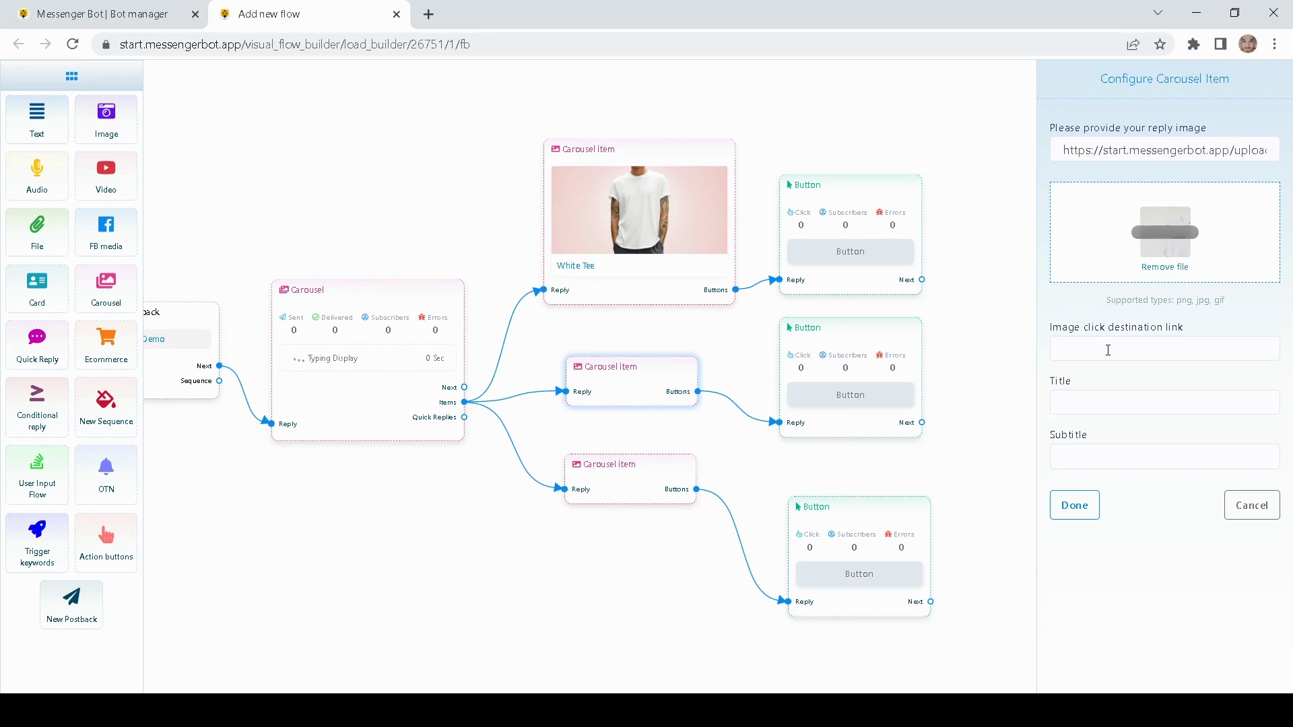
left_click(1088, 407)
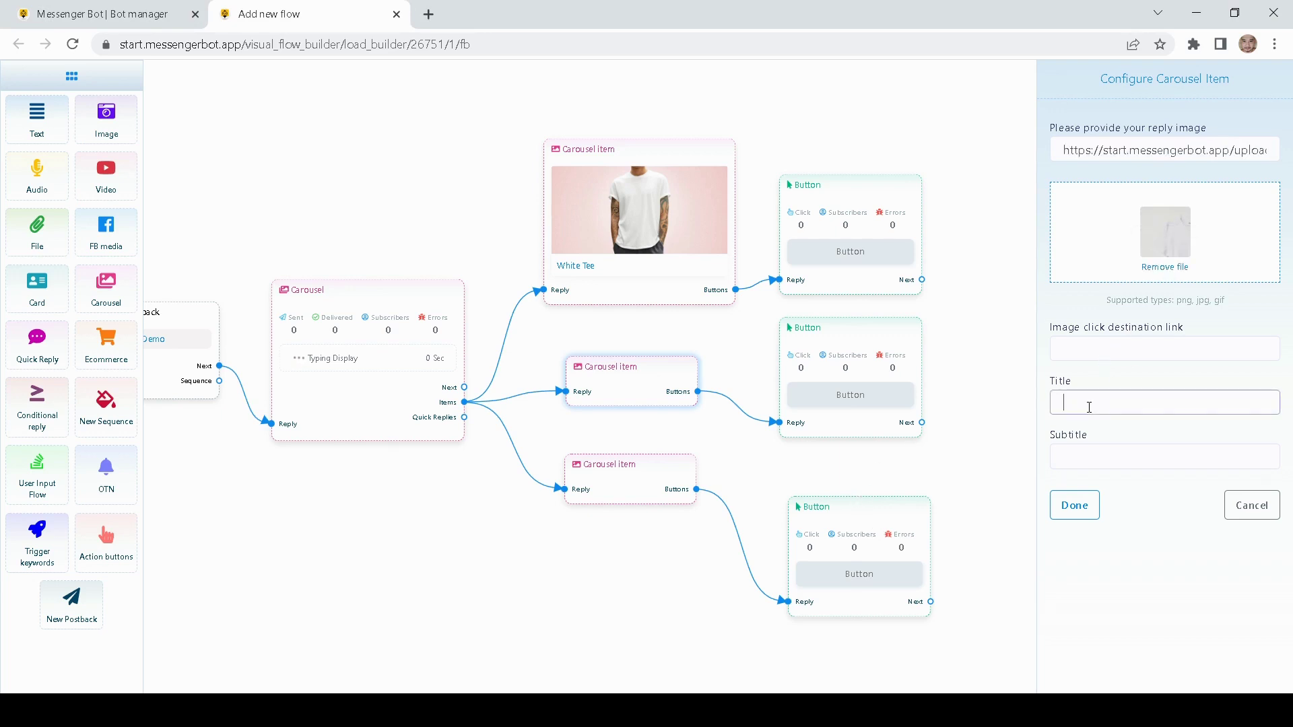
type("Crew neck")
left_click(1096, 514)
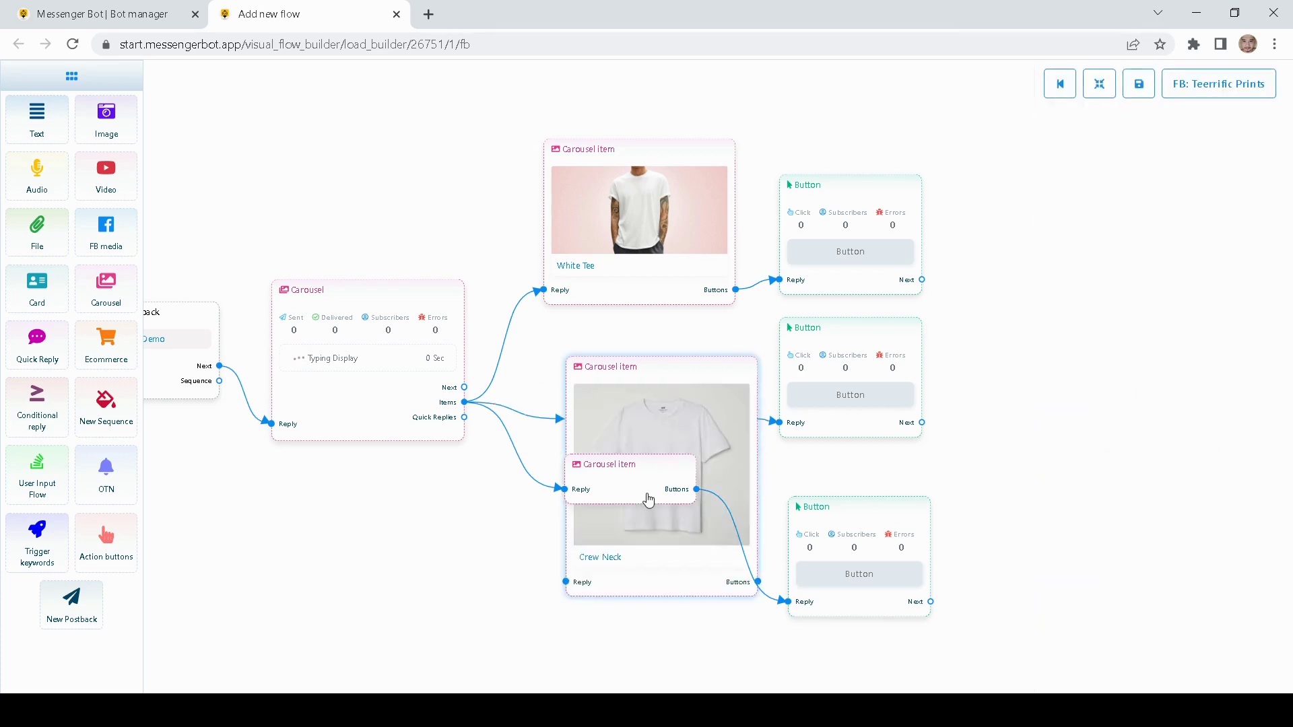
- Give the third carousel item a shirt image and the title 'Long Sleeves', correcting a typo
left_click_drag(649, 500, 614, 690)
scroll(1048, 269, "down", 4)
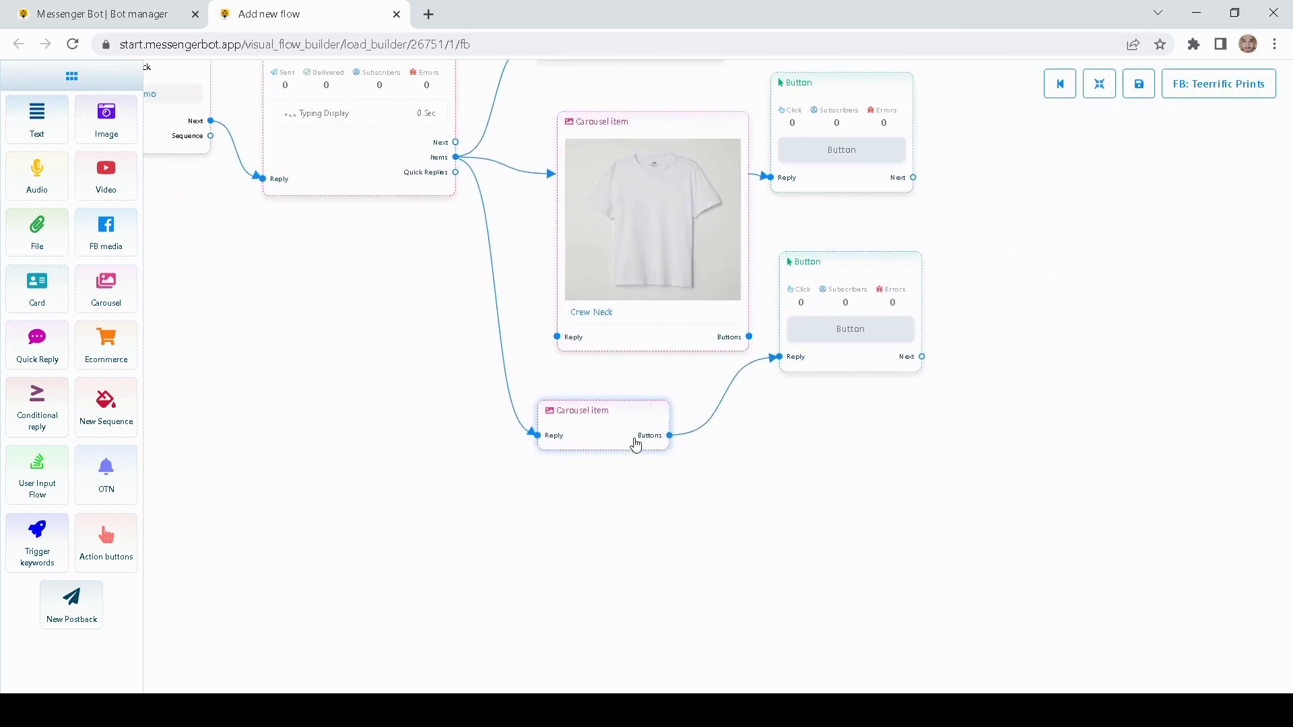
double_click(635, 443)
left_click(1151, 252)
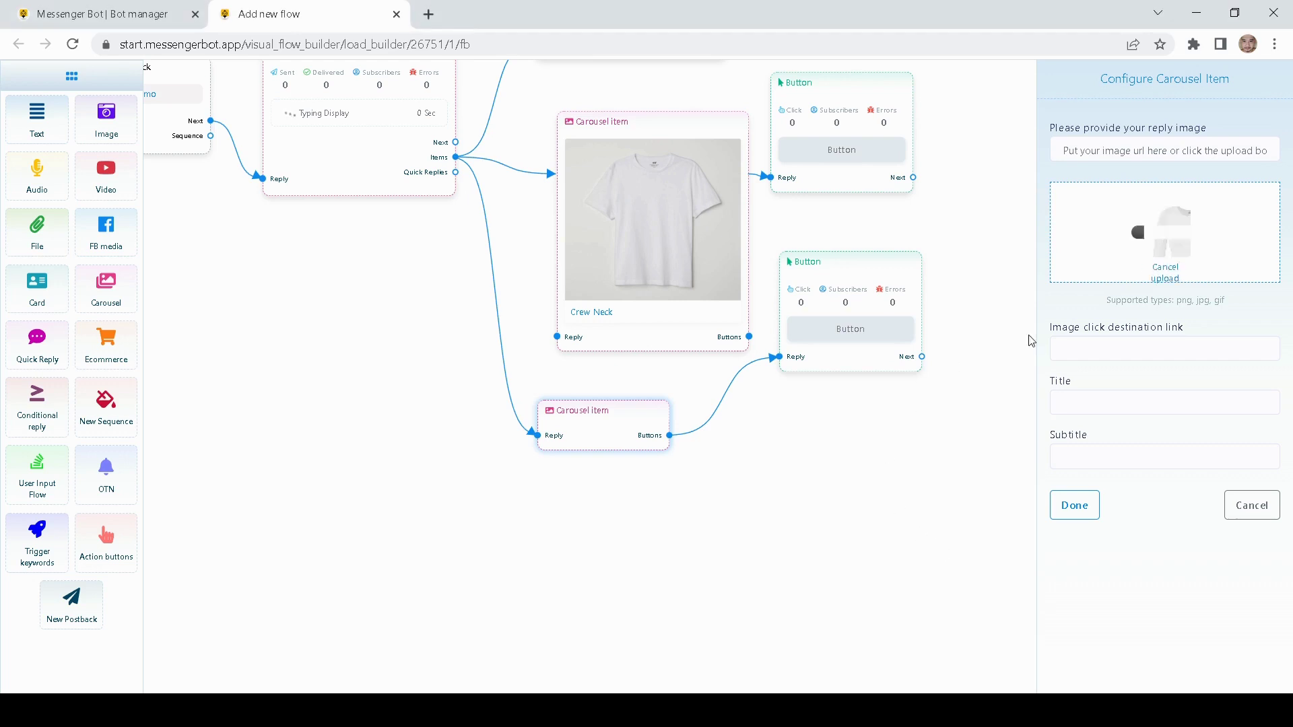
left_click(1079, 403)
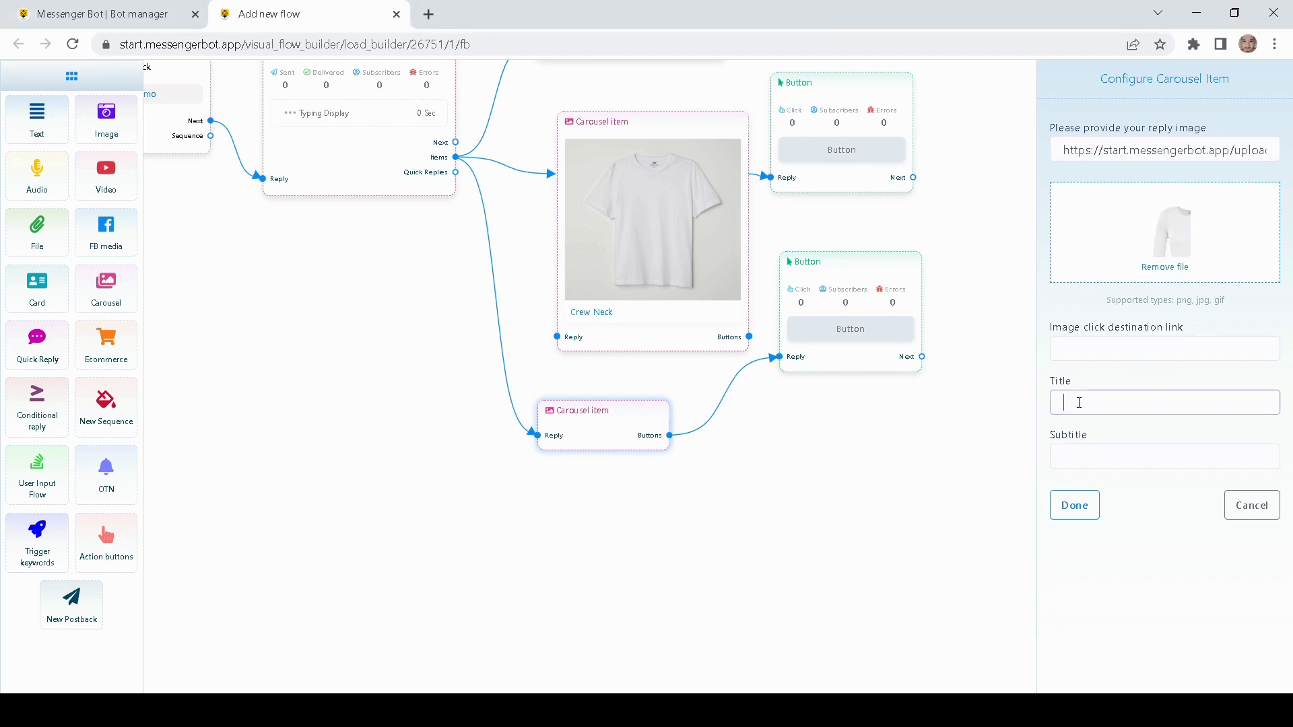
type("Long sleeces")
key("BackSpace")
key("BackSpace")
key("BackSpace")
type("v")
left_click(1074, 505)
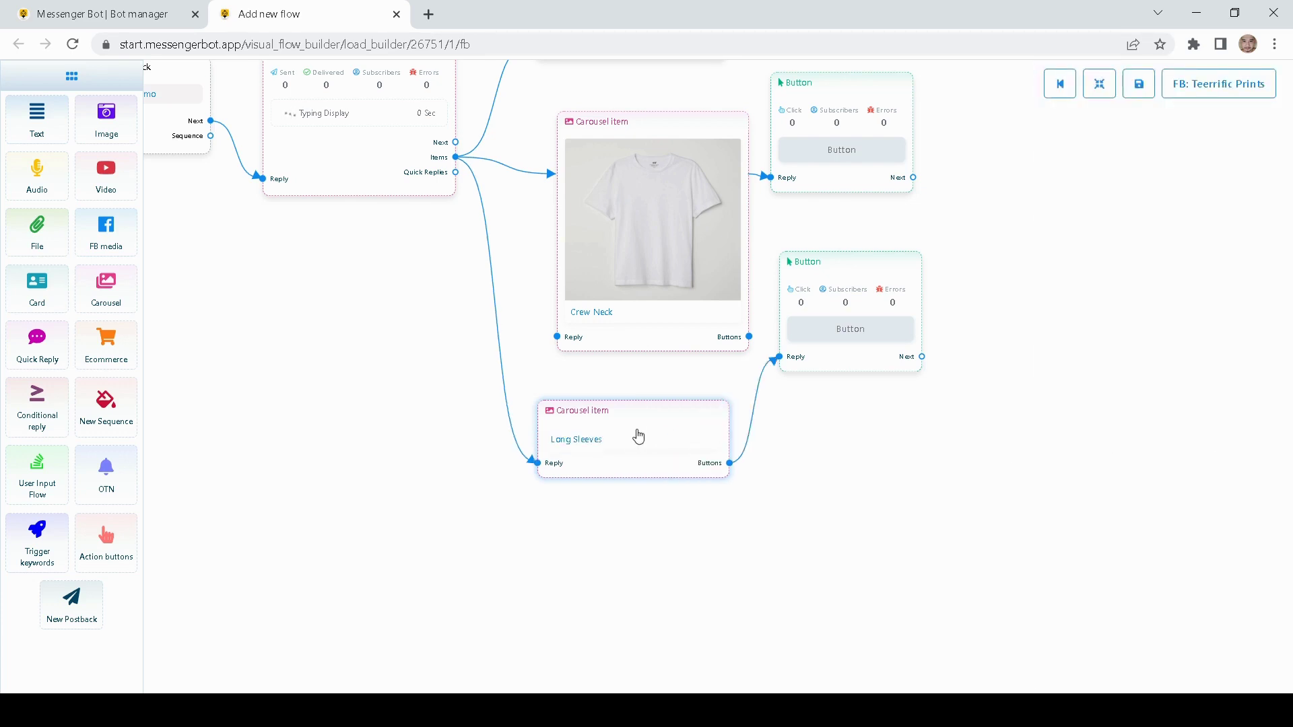
- Move the Long Sleeves and Crew Neck items up and select the White Tee item
left_click_drag(717, 467, 717, 438)
mouse_move(694, 274)
left_mouse_down()
mouse_move(687, 240)
mouse_move(675, 260)
left_mouse_up()
scroll(999, 296, "up", 3)
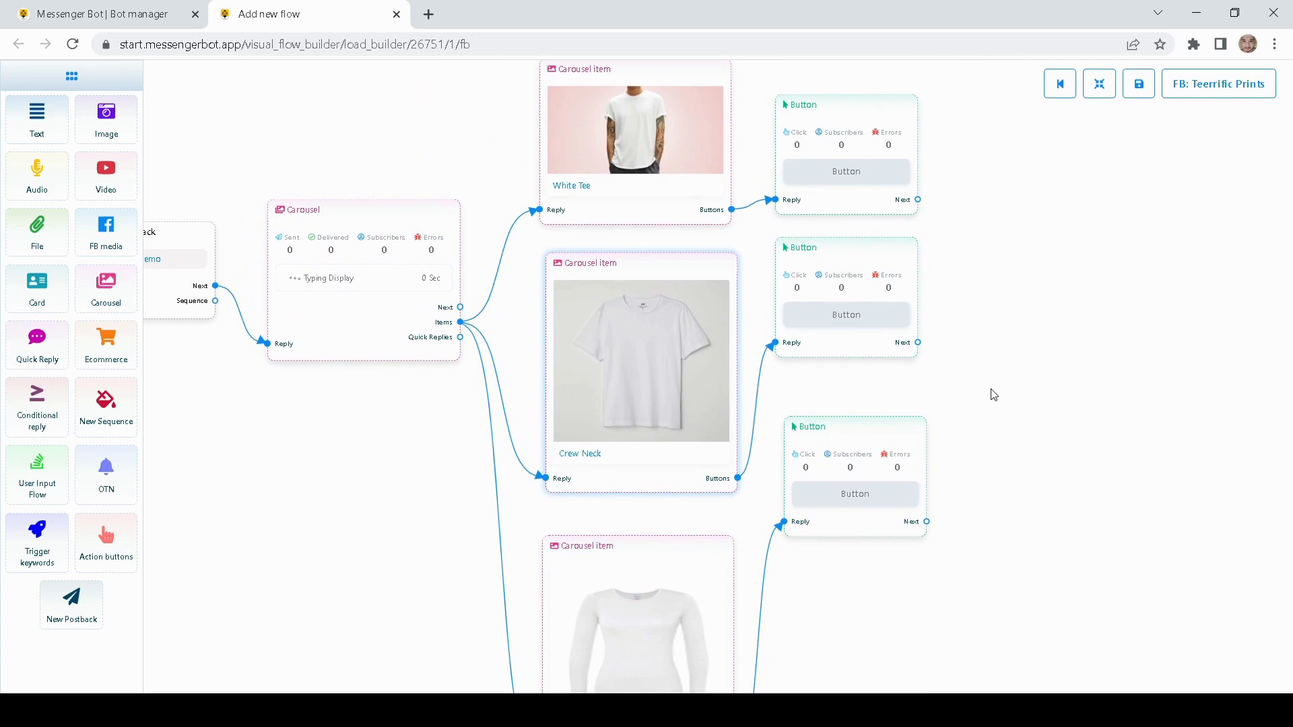
scroll(1058, 333, "up", 1)
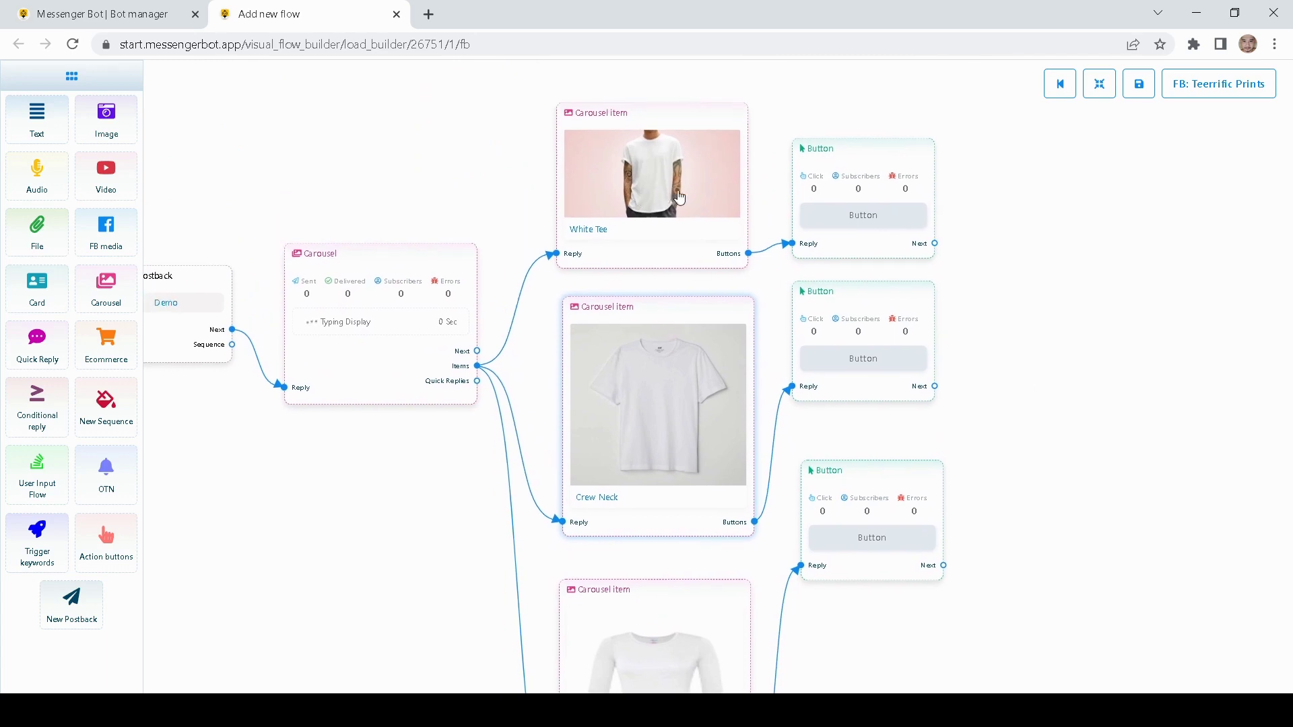
left_click(690, 174)
scroll(1073, 306, "down", 1)
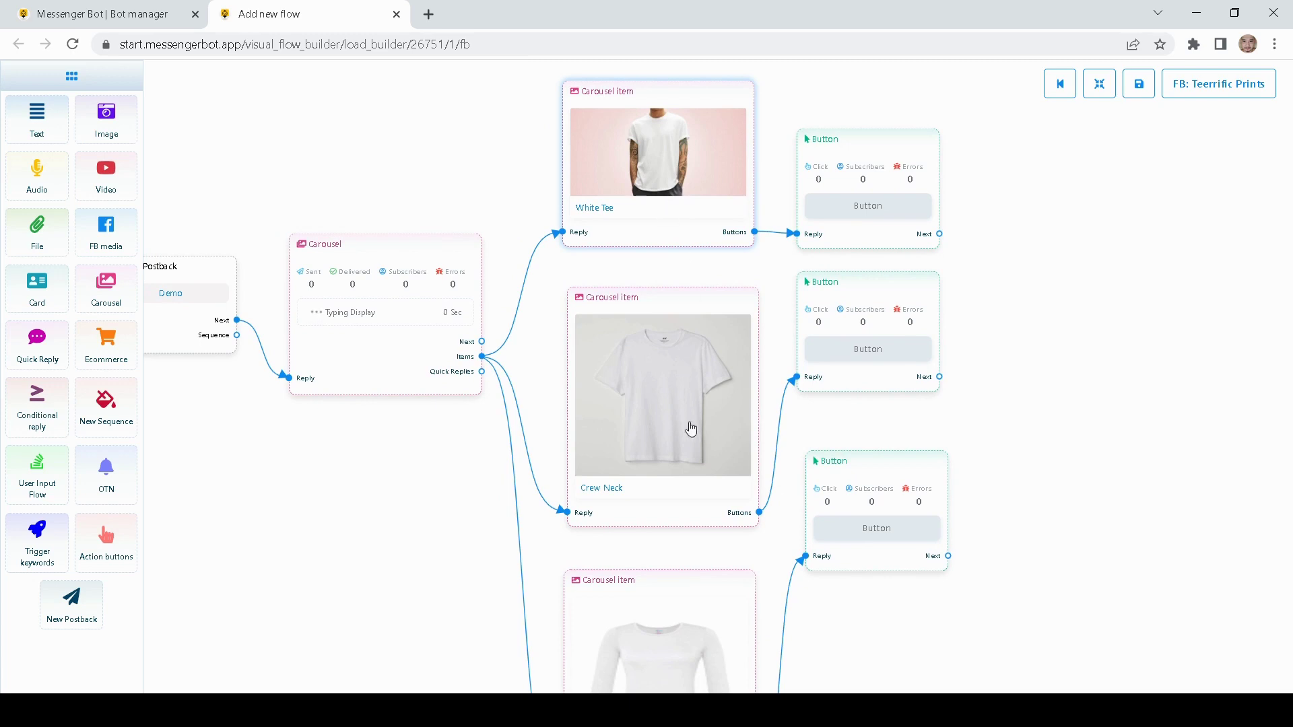
scroll(1055, 449, "down", 5)
left_click_drag(816, 281, 822, 426)
scroll(845, 312, "up", 2)
left_click_drag(827, 194, 841, 218)
- Align the Crew Neck and White Tee Button nodes and open the White Tee button's settings
left_click_drag(963, 222, 1028, 295)
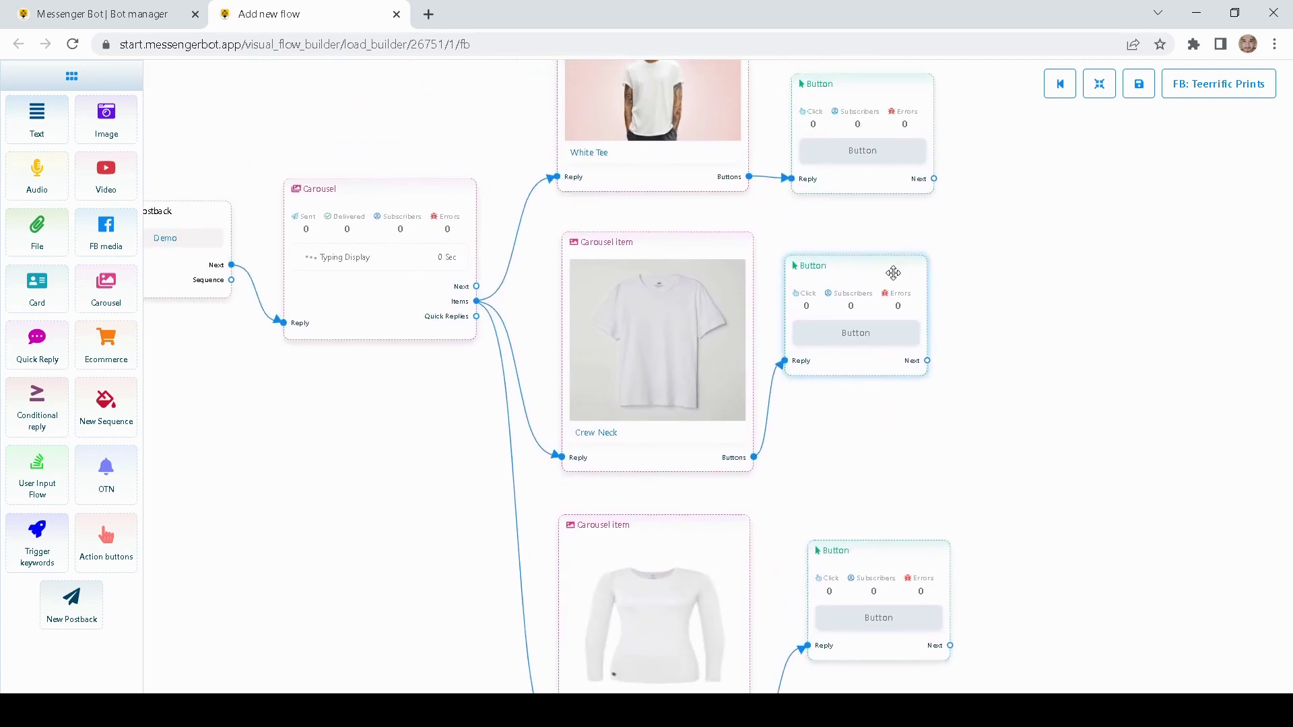
left_click_drag(863, 282, 888, 303)
left_click_drag(1006, 250, 911, 341)
left_click_drag(790, 192, 798, 194)
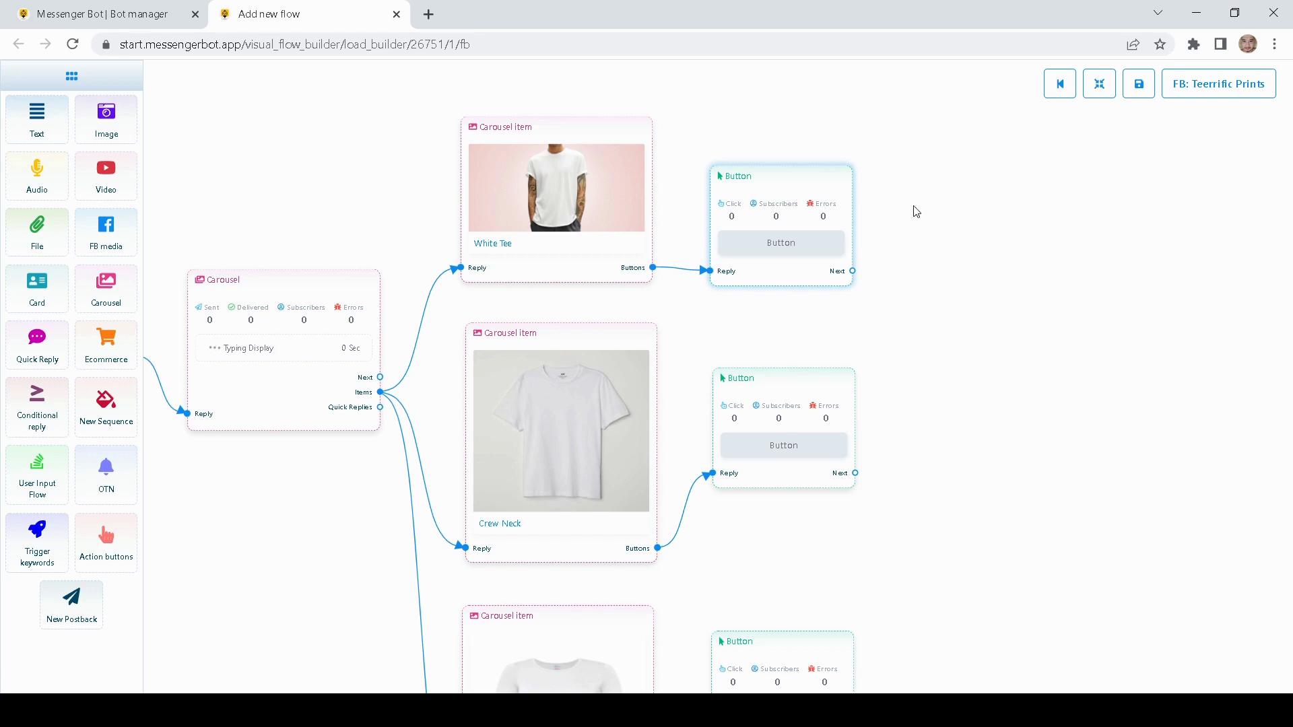
left_click_drag(915, 210, 882, 210)
double_click(740, 183)
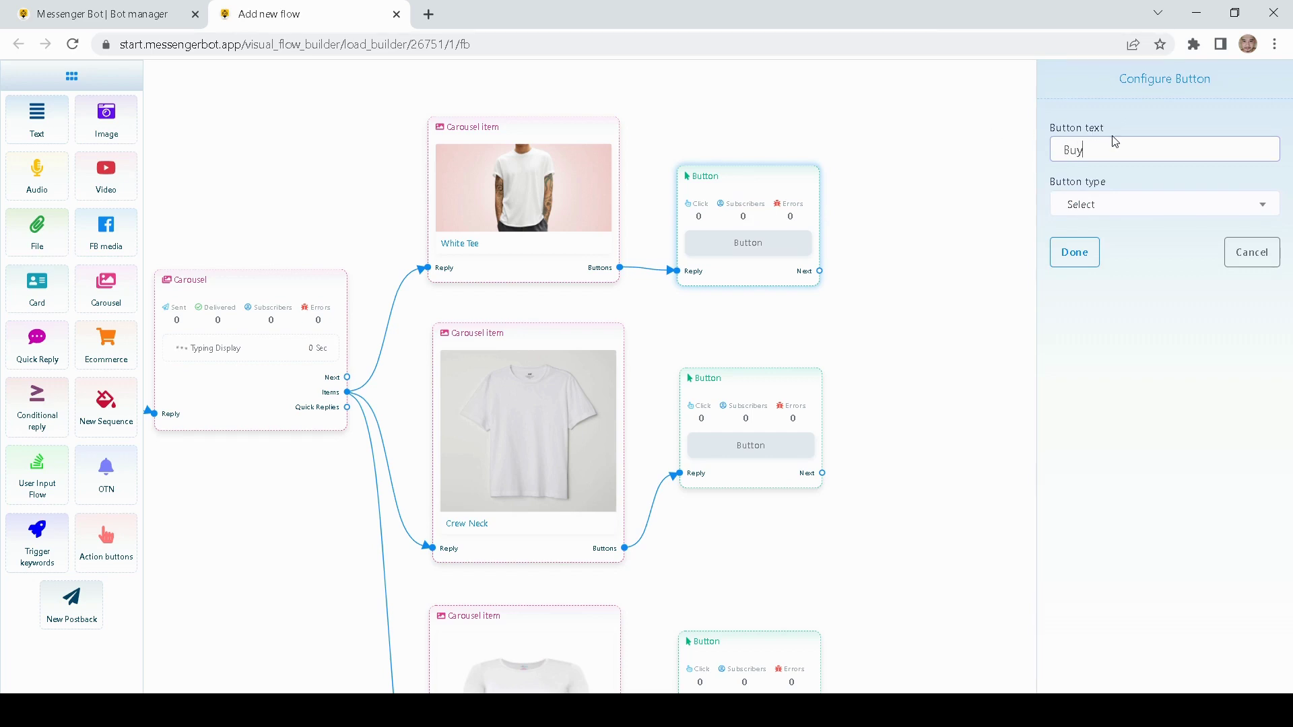
- Set the White Tee 'Buy' button's type to New postback and save it
left_click(1096, 207)
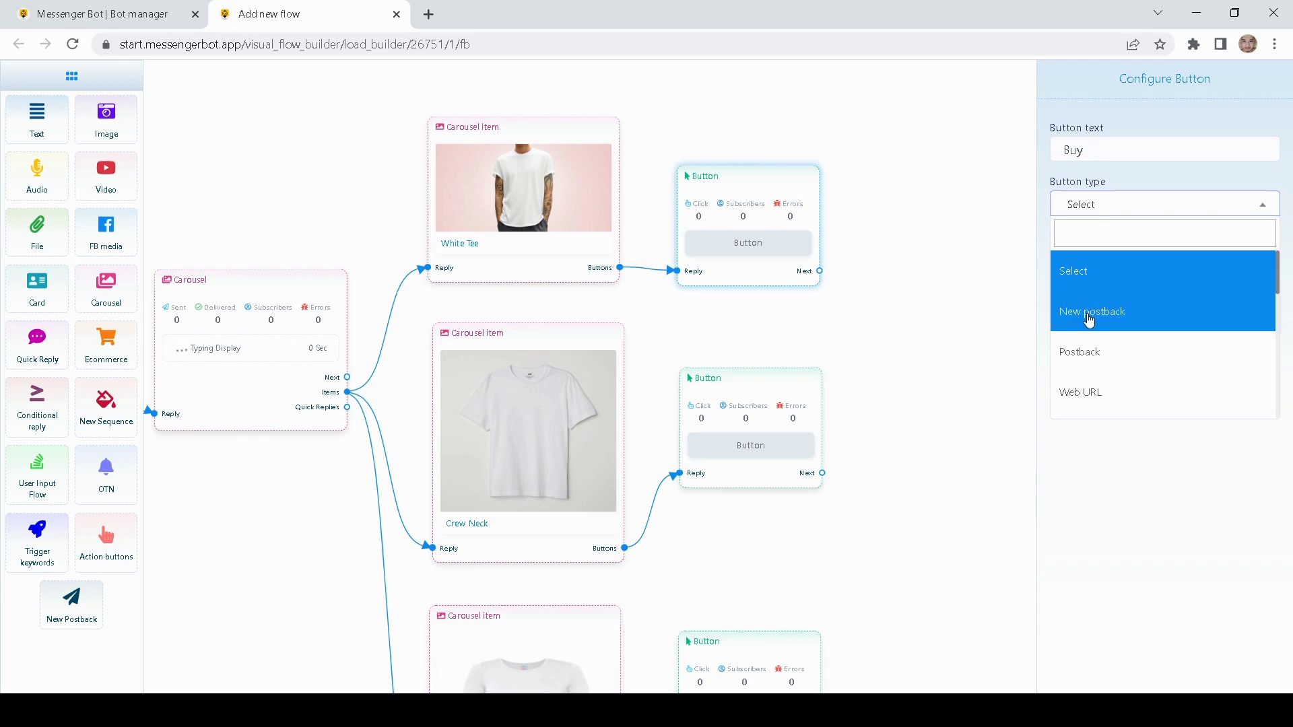
scroll(1091, 325, "down", 1)
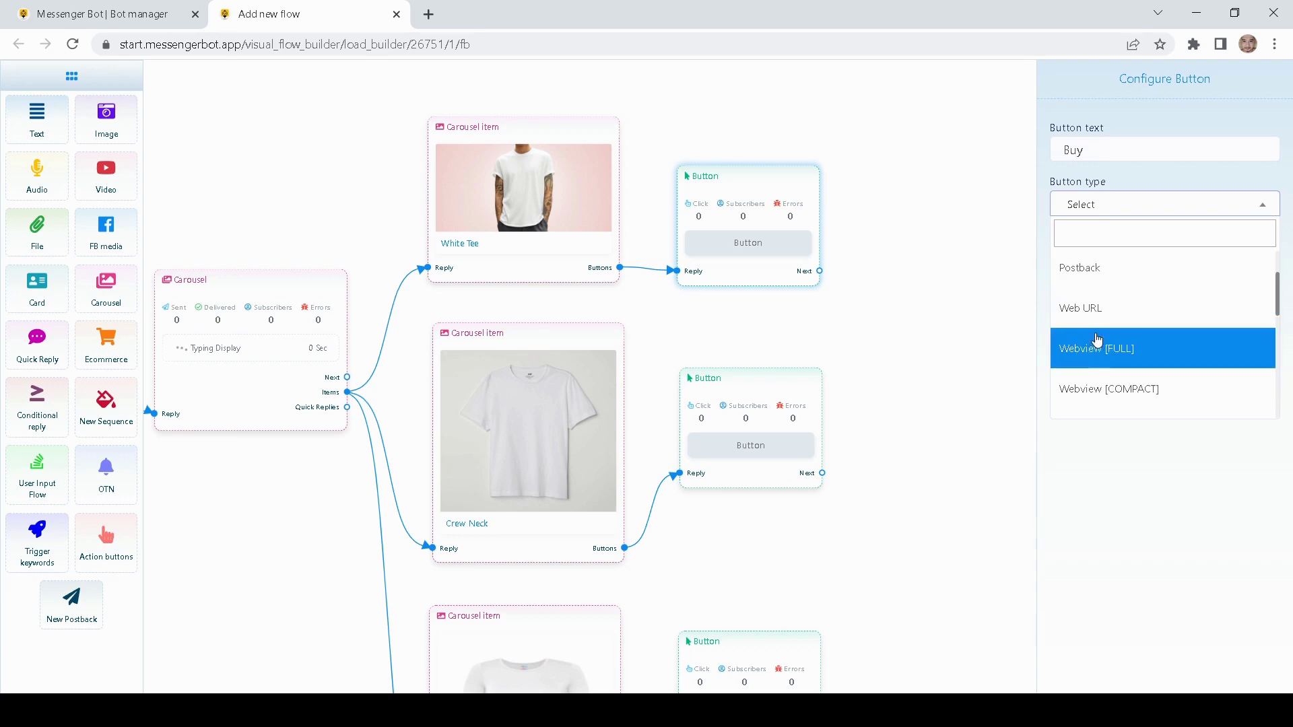
scroll(1097, 333, "down", 5)
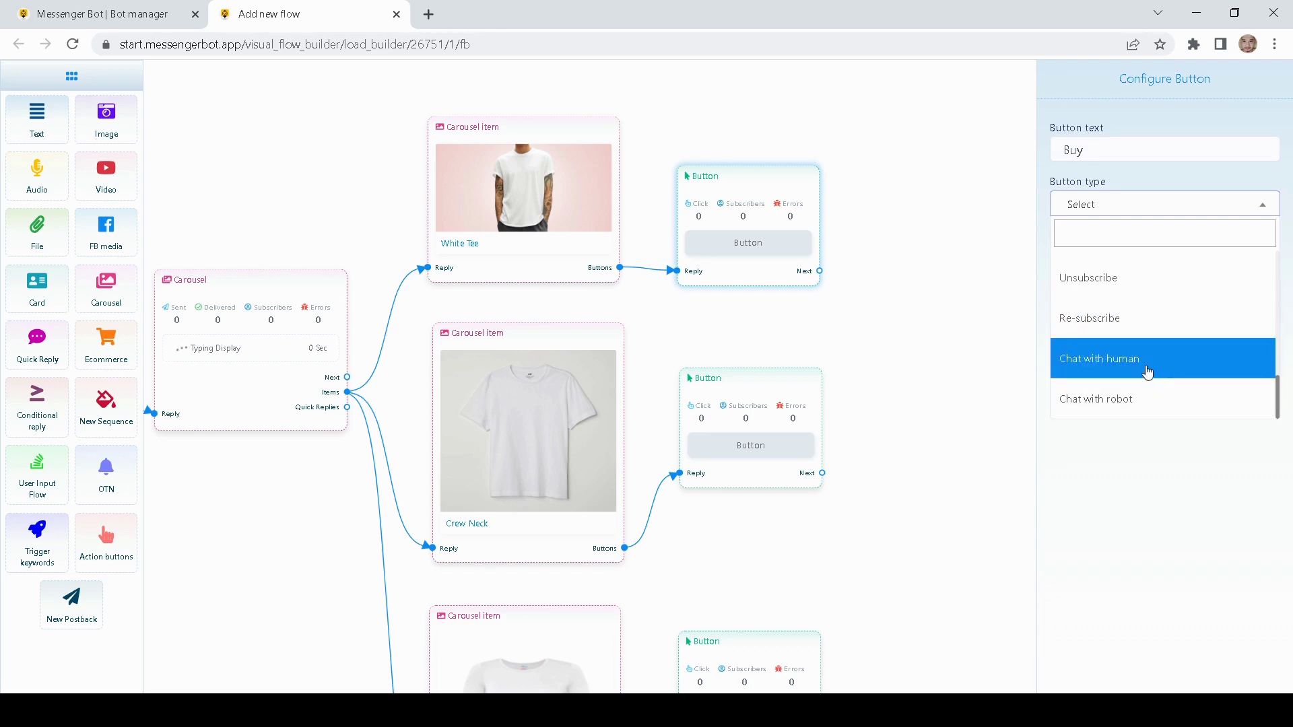
scroll(1144, 369, "up", 10)
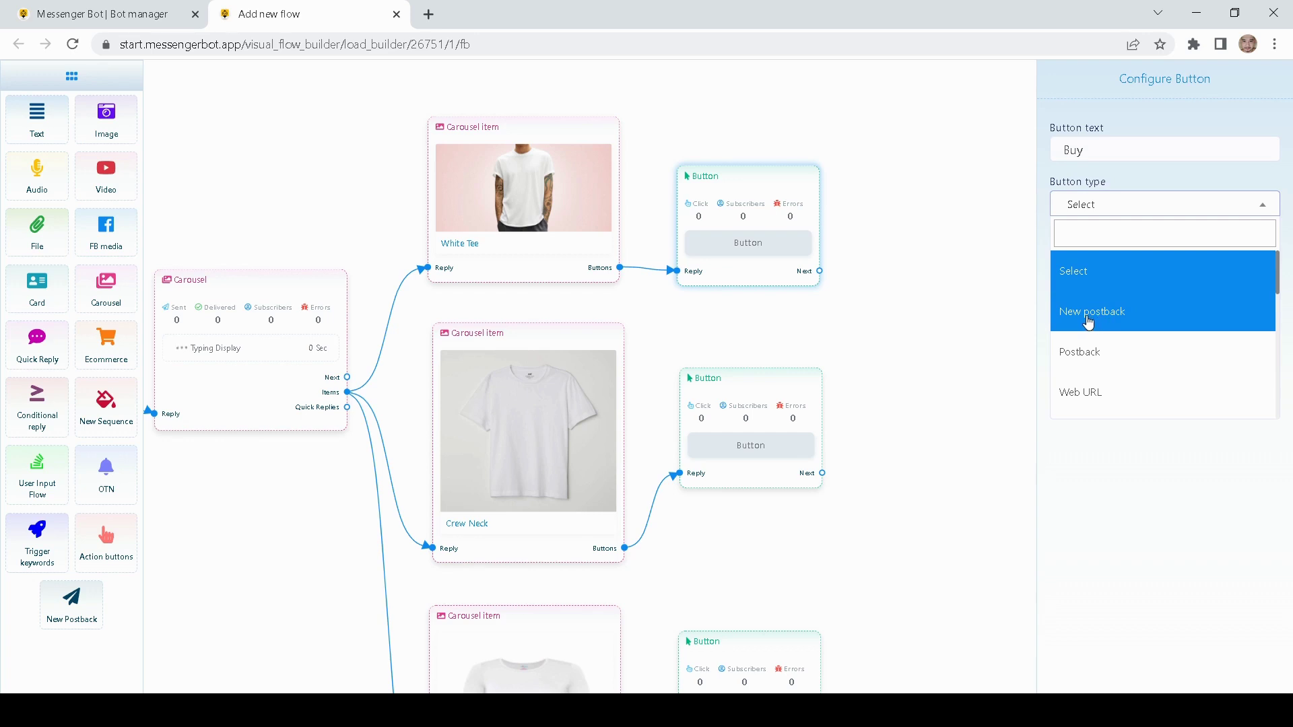
left_click(1086, 320)
left_click(1077, 259)
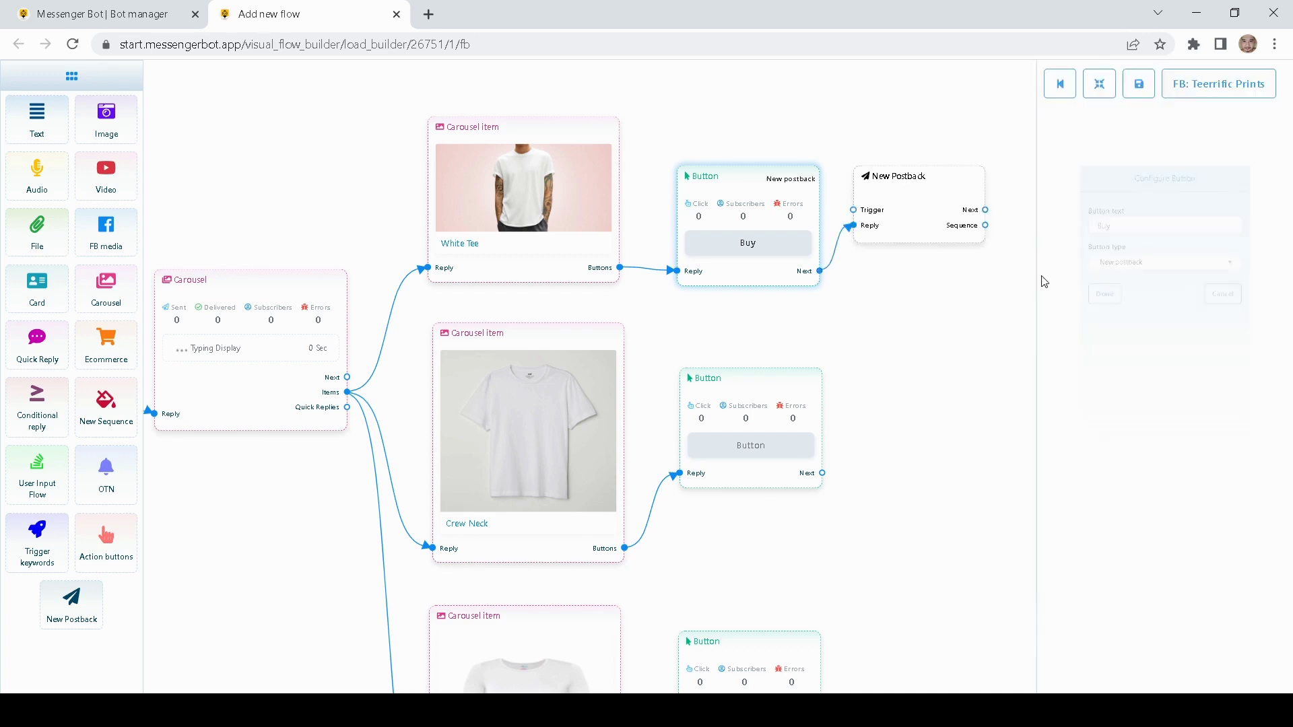
- Make the Crew Neck button read 'Buy Now' with type New postback
left_click_drag(856, 365, 872, 300)
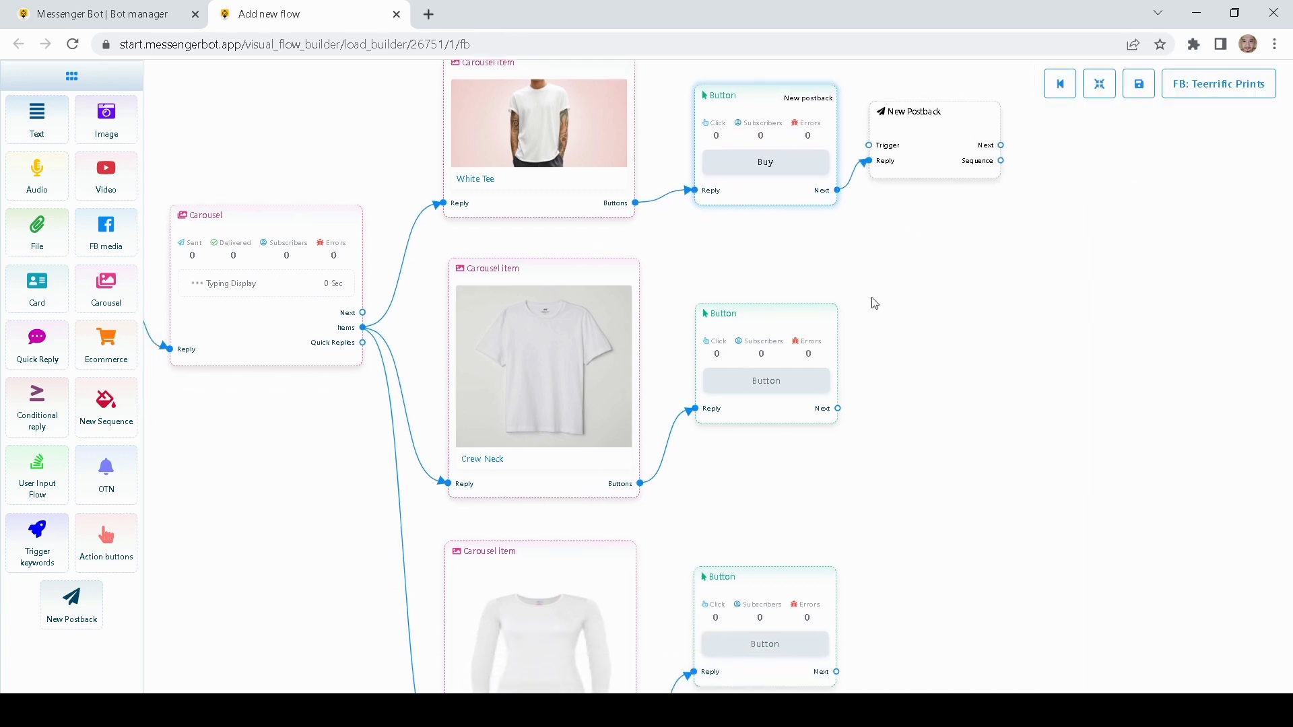
left_click_drag(953, 353, 958, 290)
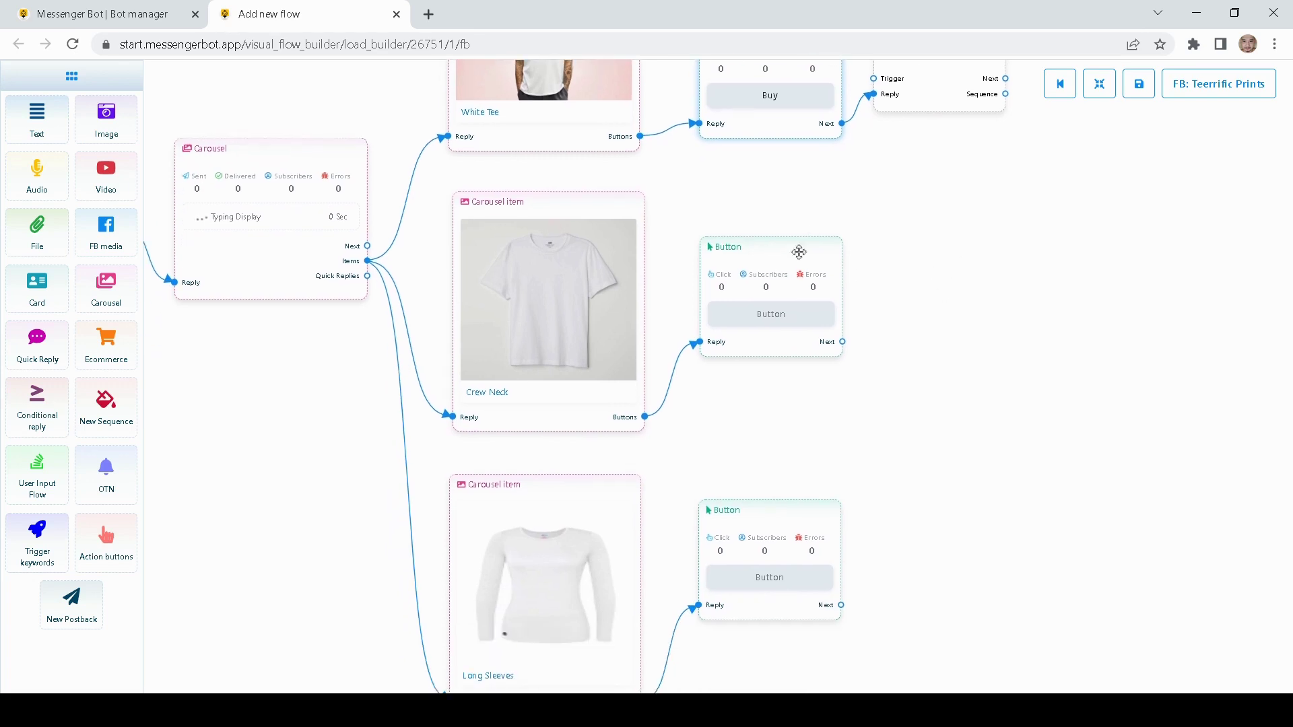
left_click_drag(888, 462, 915, 375)
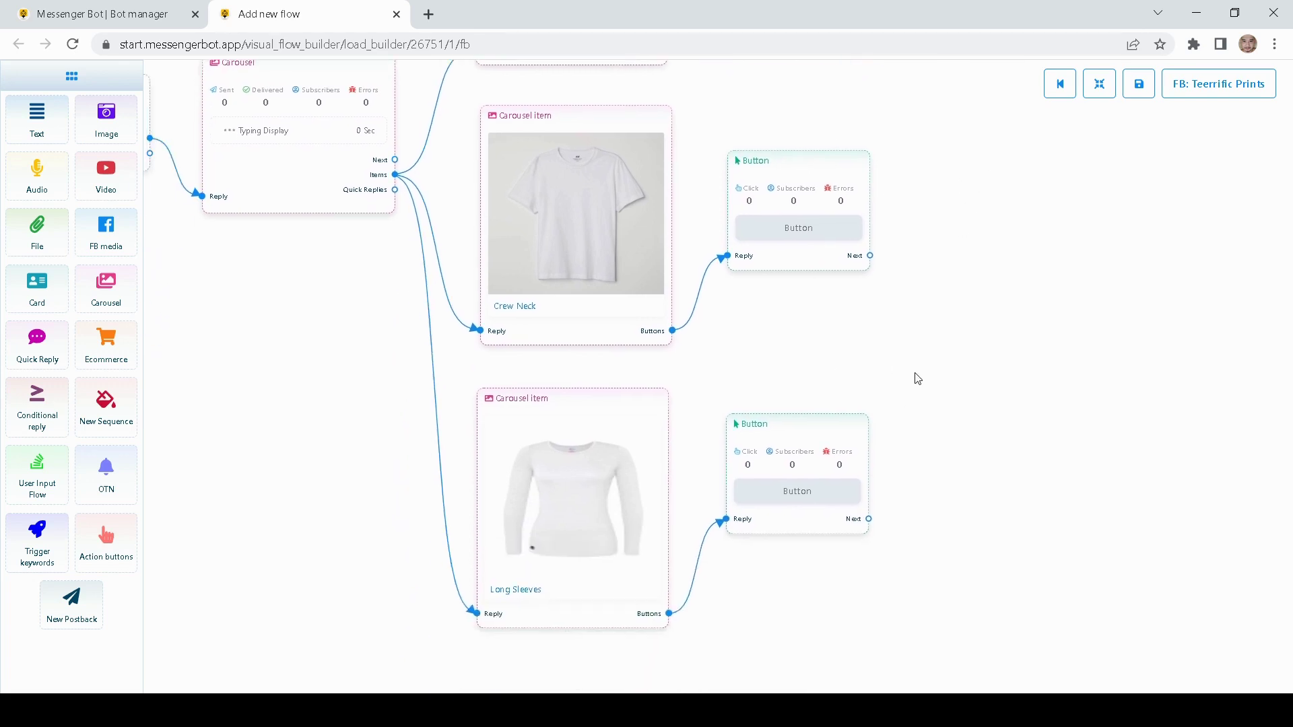
double_click(797, 186)
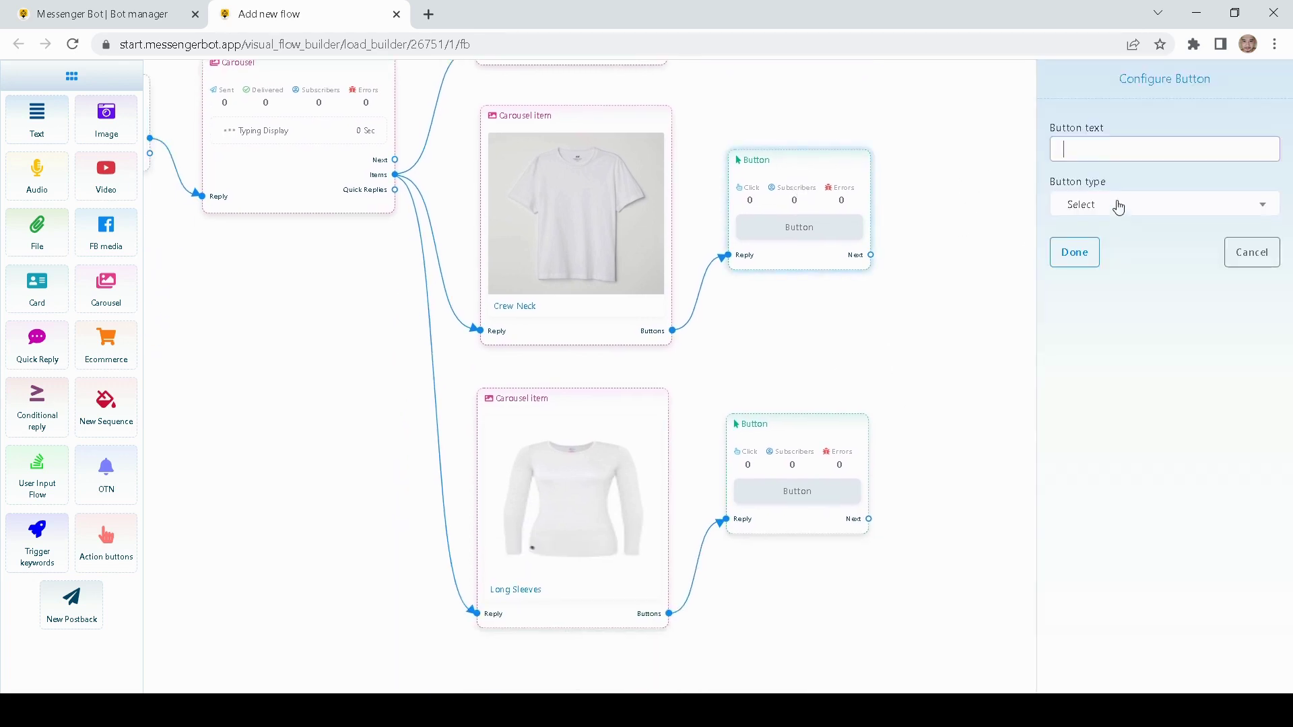
type("Buy Now")
left_click(1103, 202)
left_click(1105, 309)
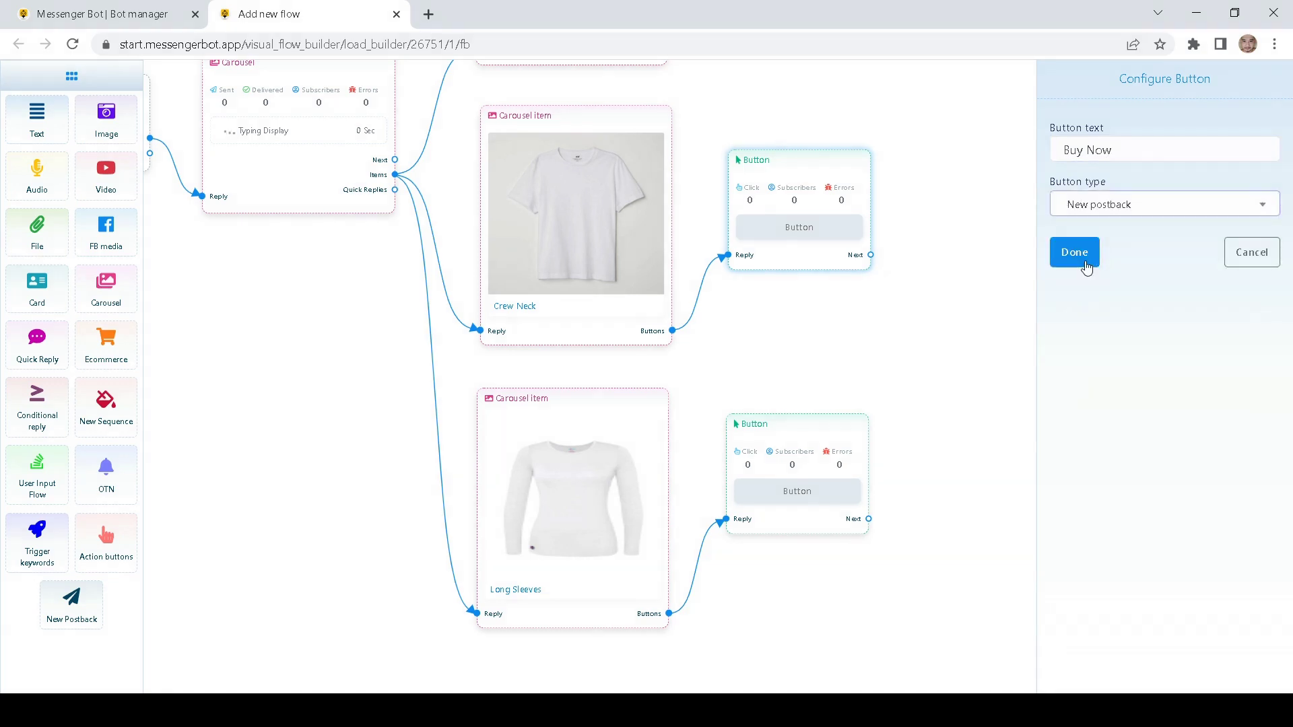
left_click(1086, 266)
- Rename the White Tee button to 'Buy Now'
scroll(888, 254, "up", 2)
left_click(807, 127)
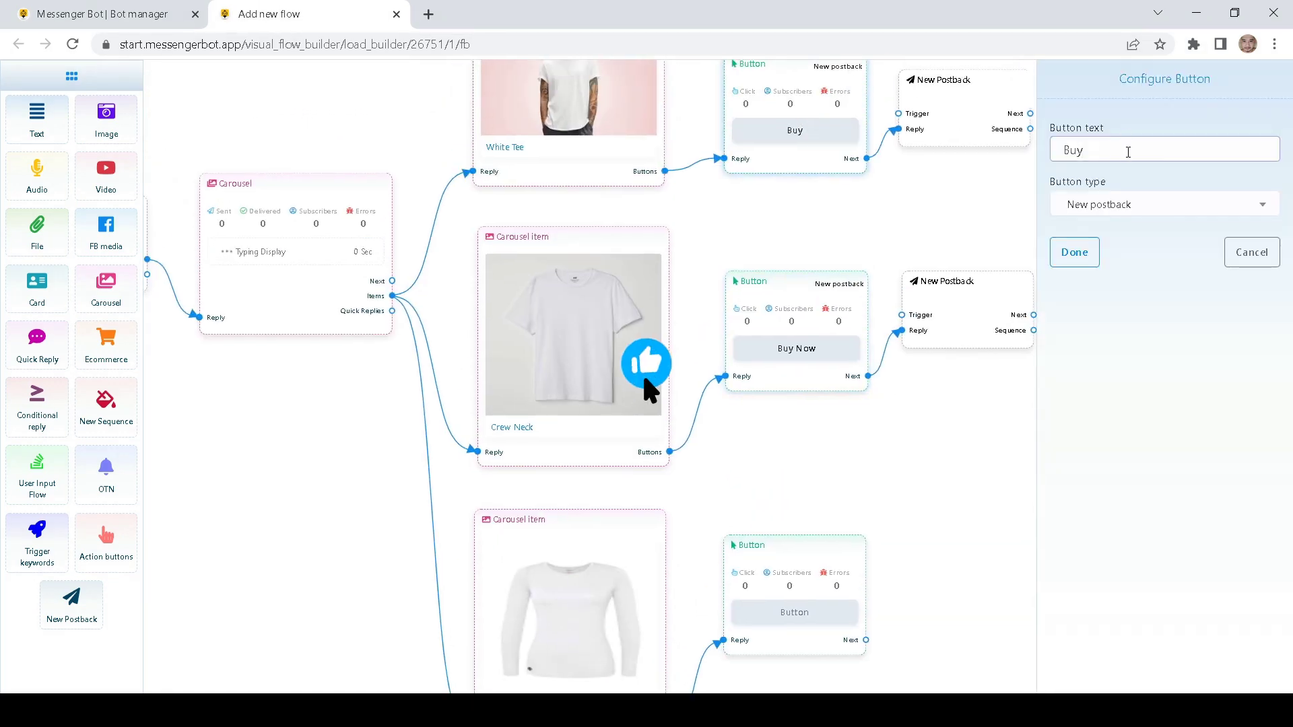
type("Now")
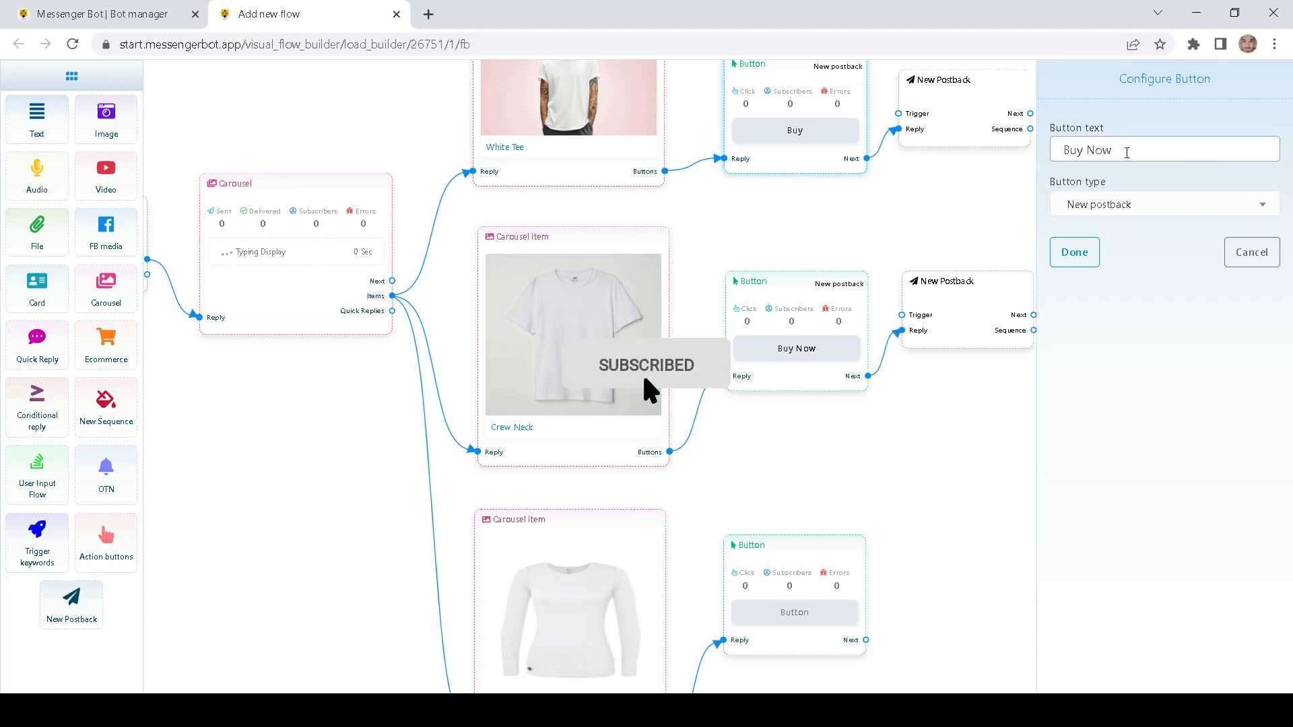
left_click(1075, 252)
- Make the Long Sleeves button read 'Buy Now' with type New postback
scroll(898, 433, "down", 2)
left_click(738, 453)
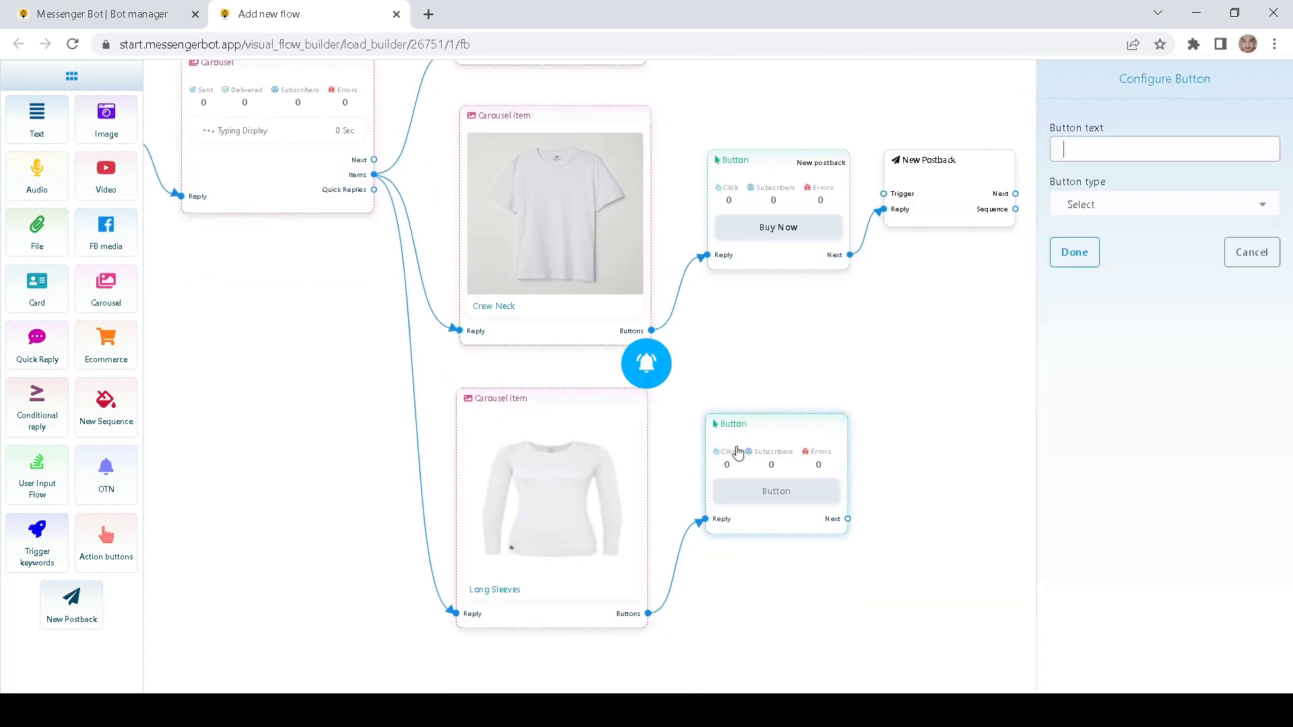
type("B")
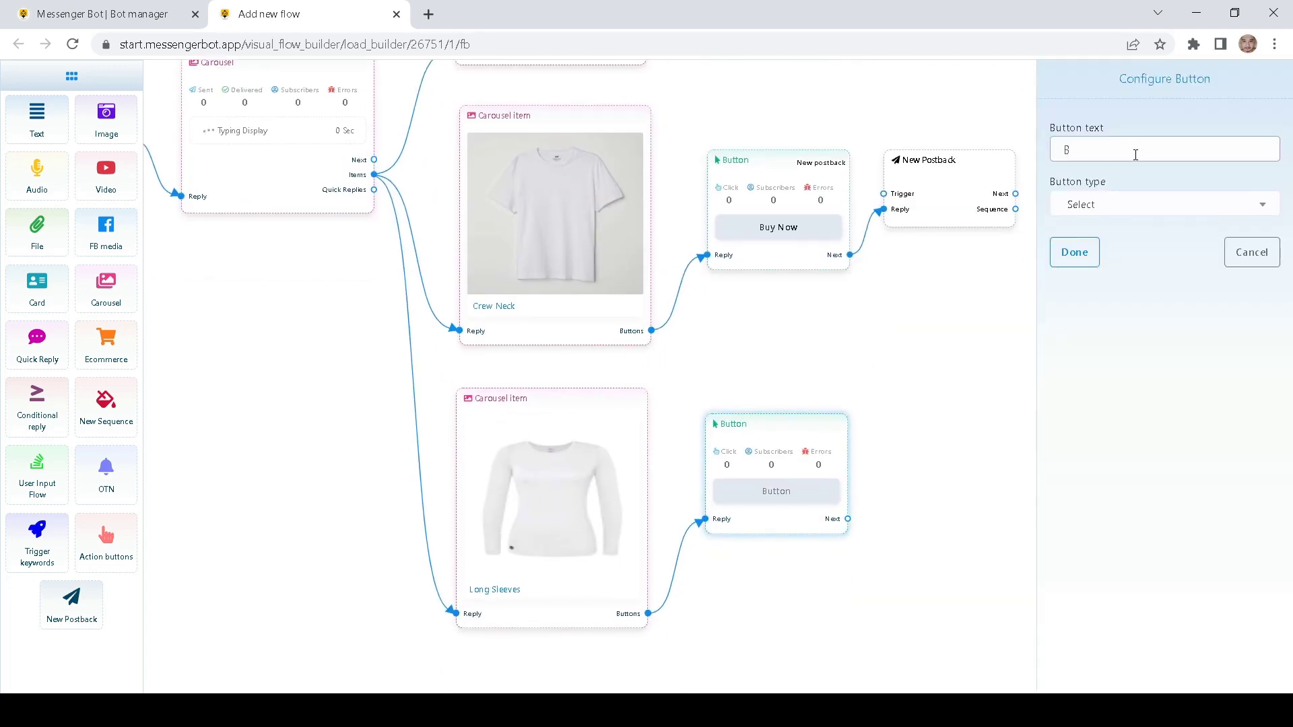
type("uy Now")
left_click(1122, 203)
left_click(1104, 311)
left_click(1079, 254)
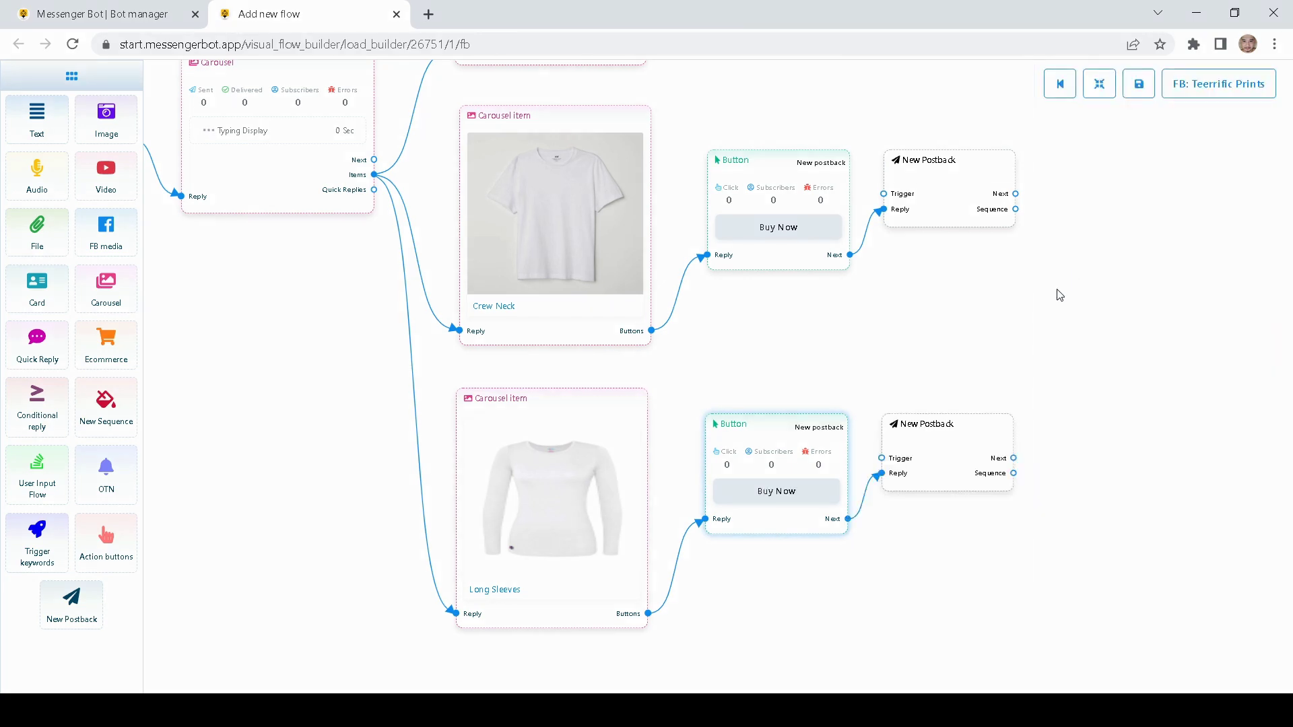
scroll(1050, 293, "up", 5)
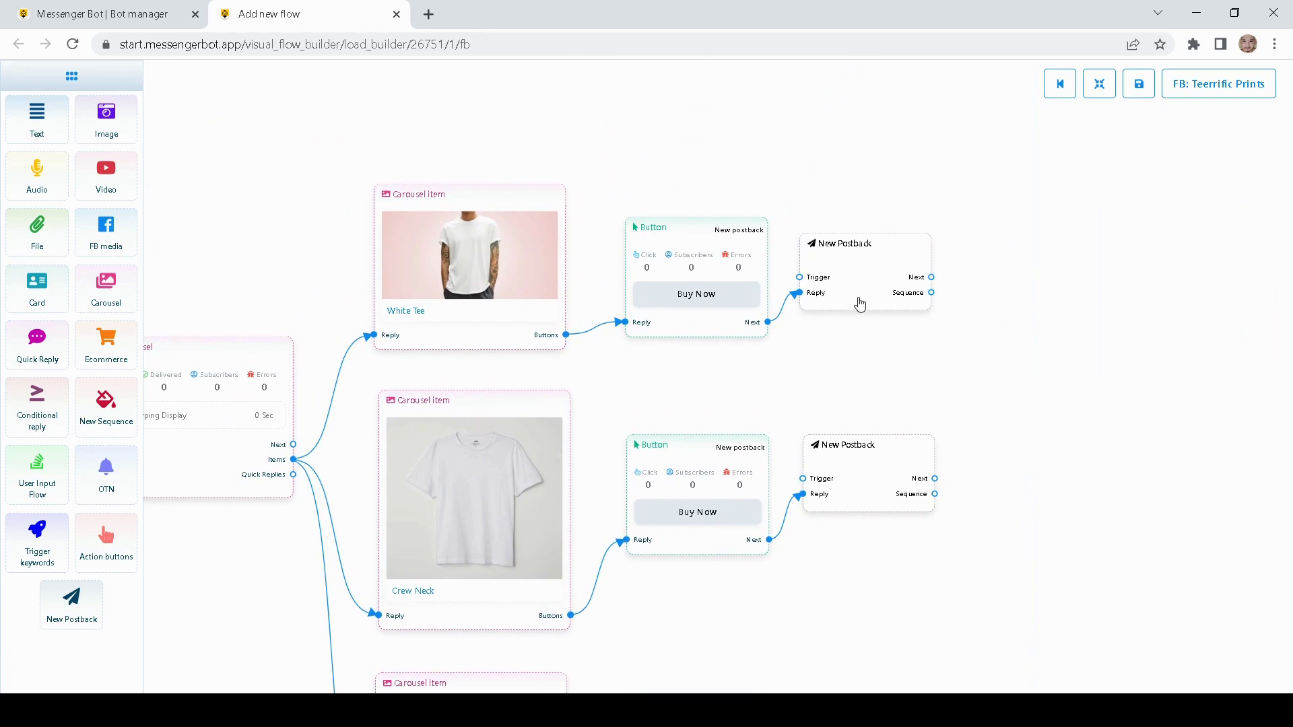
- Title all three product postback nodes 'Demo'
left_click(862, 279)
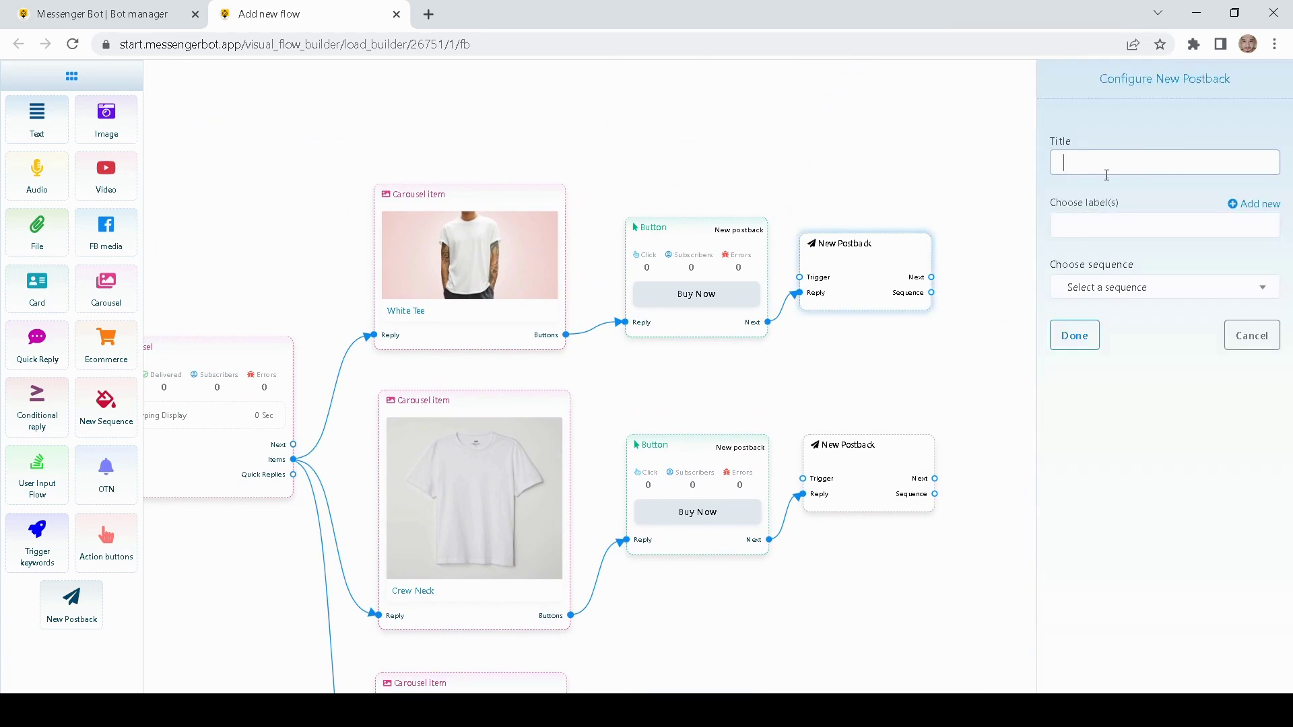
type("Demo")
left_click(1074, 336)
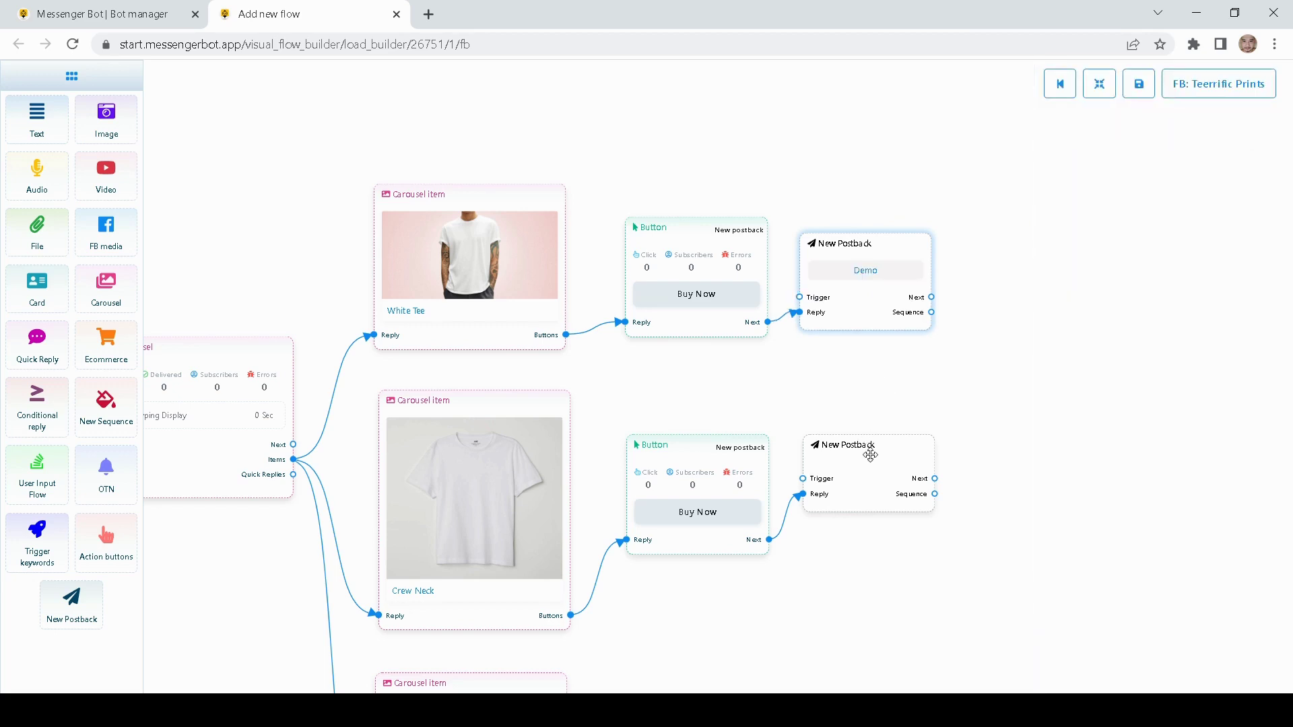
left_click(867, 453)
type("Demo")
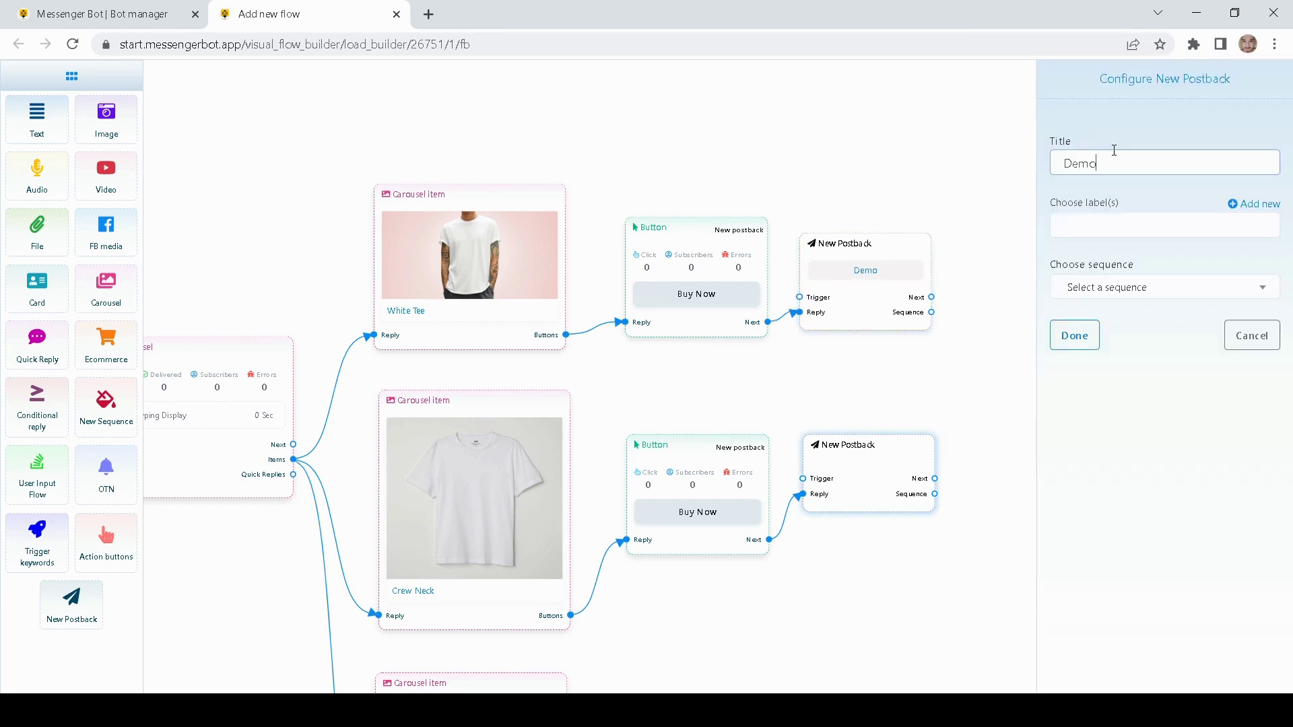
left_click(1073, 335)
scroll(923, 242, "down", 2)
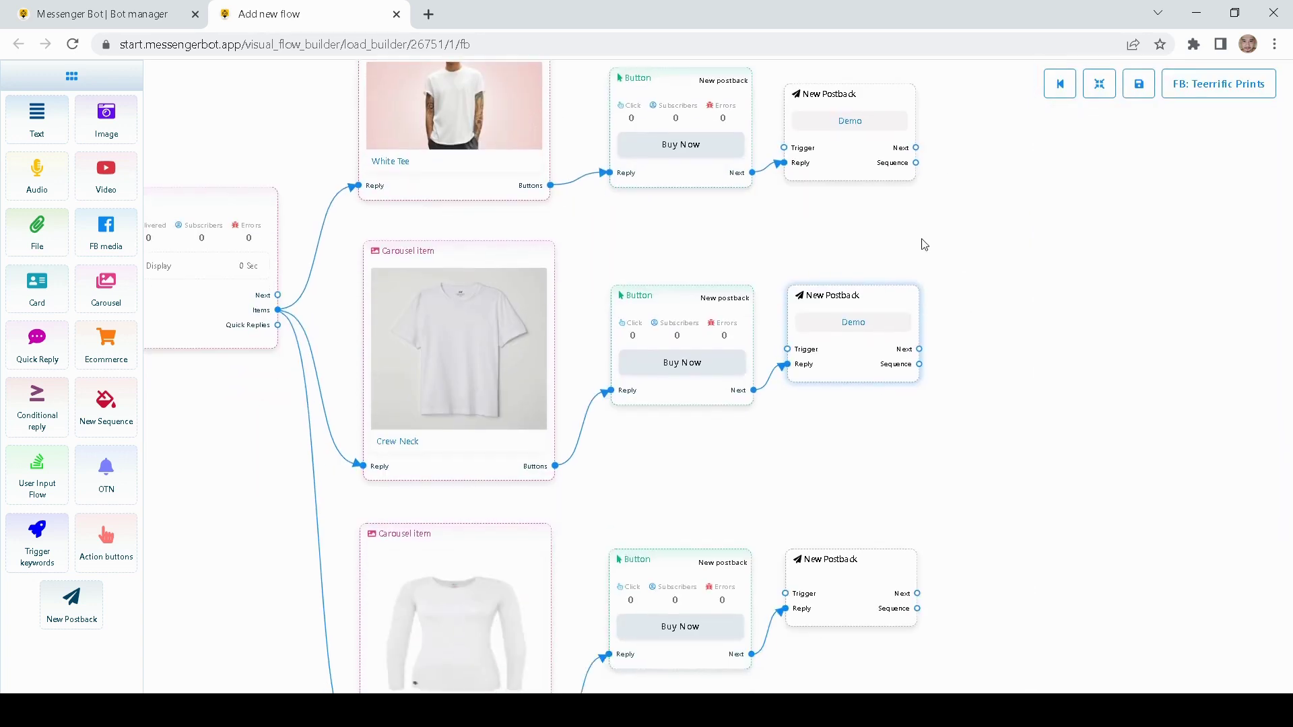
left_click(828, 580)
type("Demo")
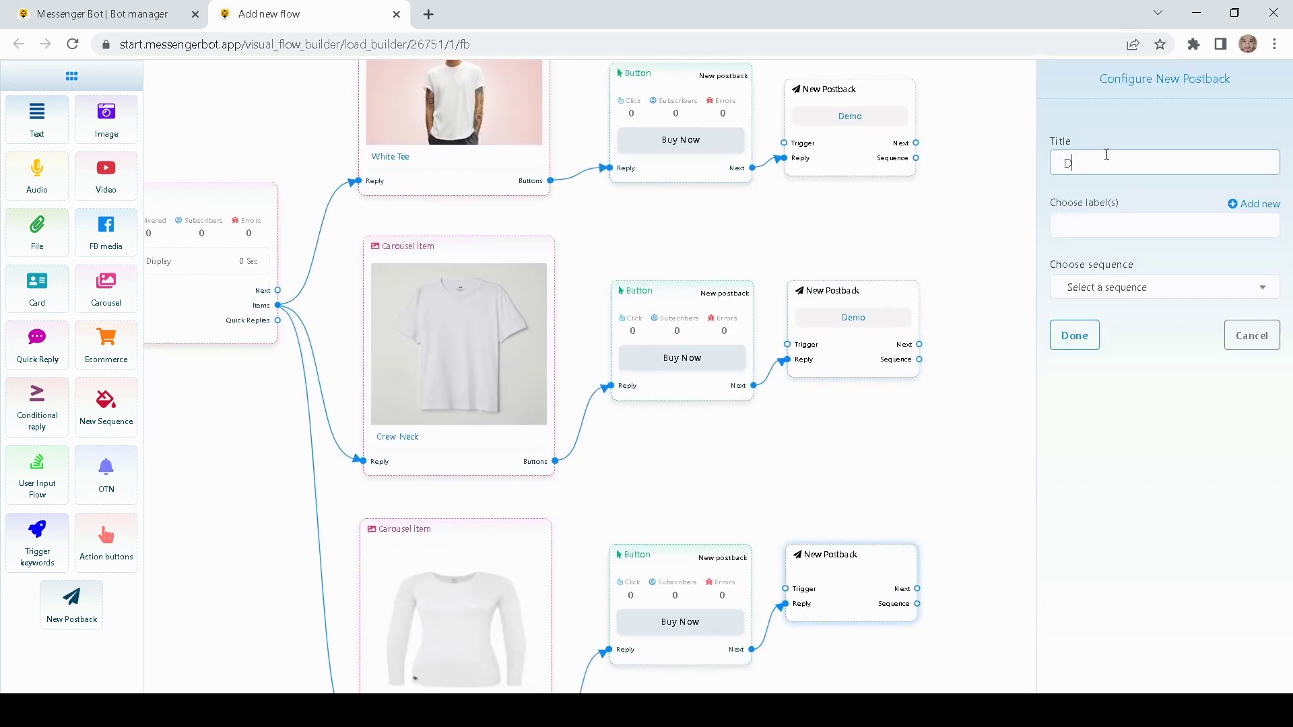
left_click(1091, 334)
- Nudge the postback nodes apart and drop a User Input Flow node onto the canvas
left_click_drag(951, 428, 864, 453)
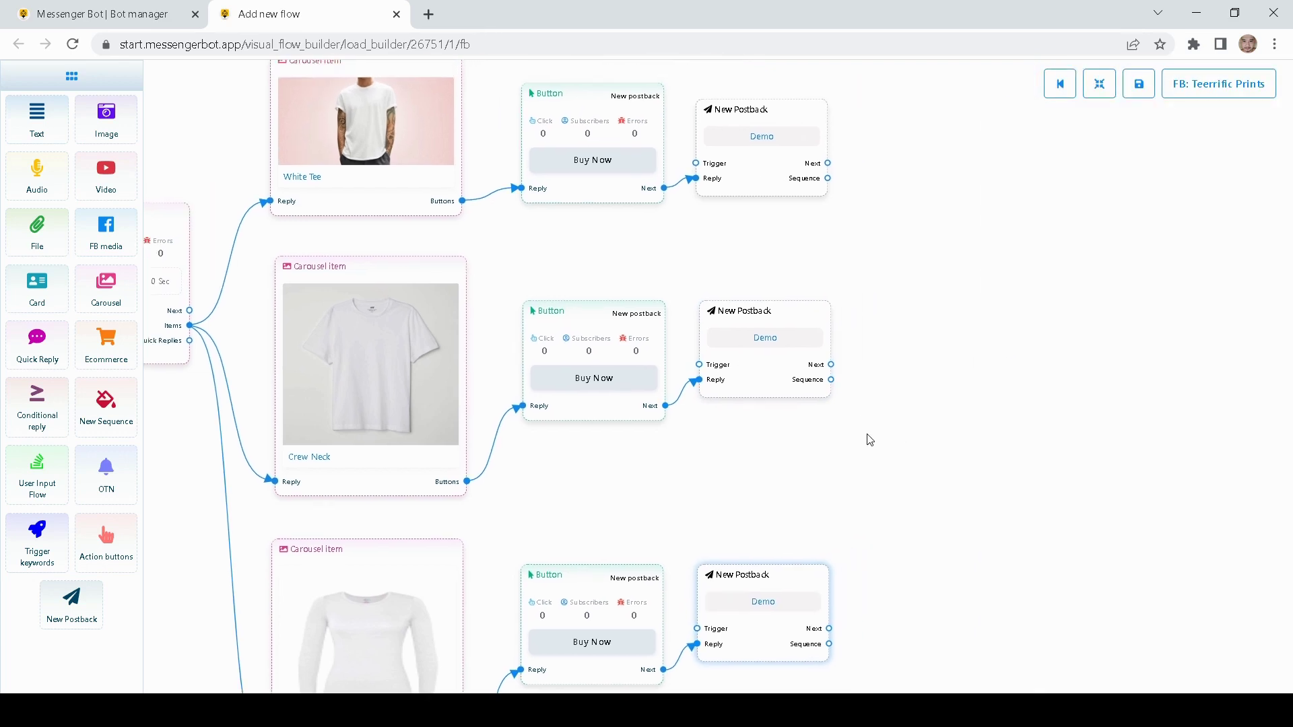
left_click_drag(900, 401, 909, 485)
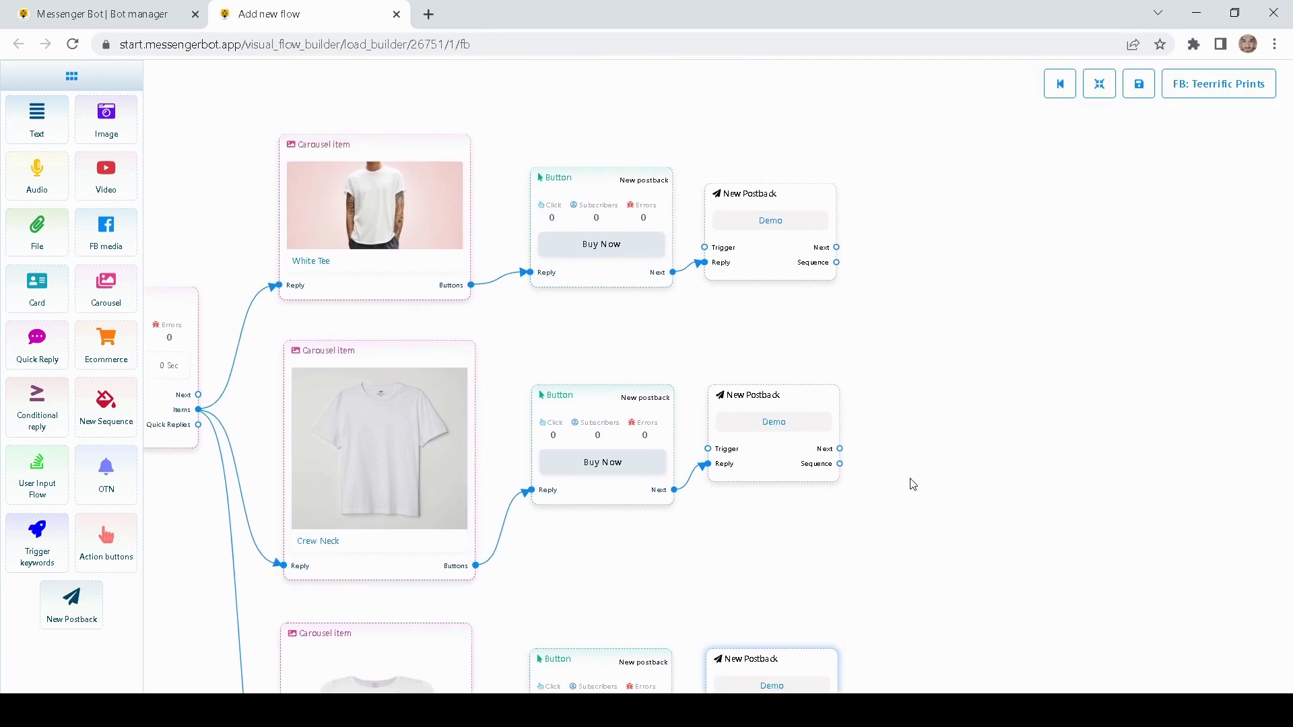
left_click_drag(979, 377, 932, 425)
left_click_drag(719, 315, 733, 322)
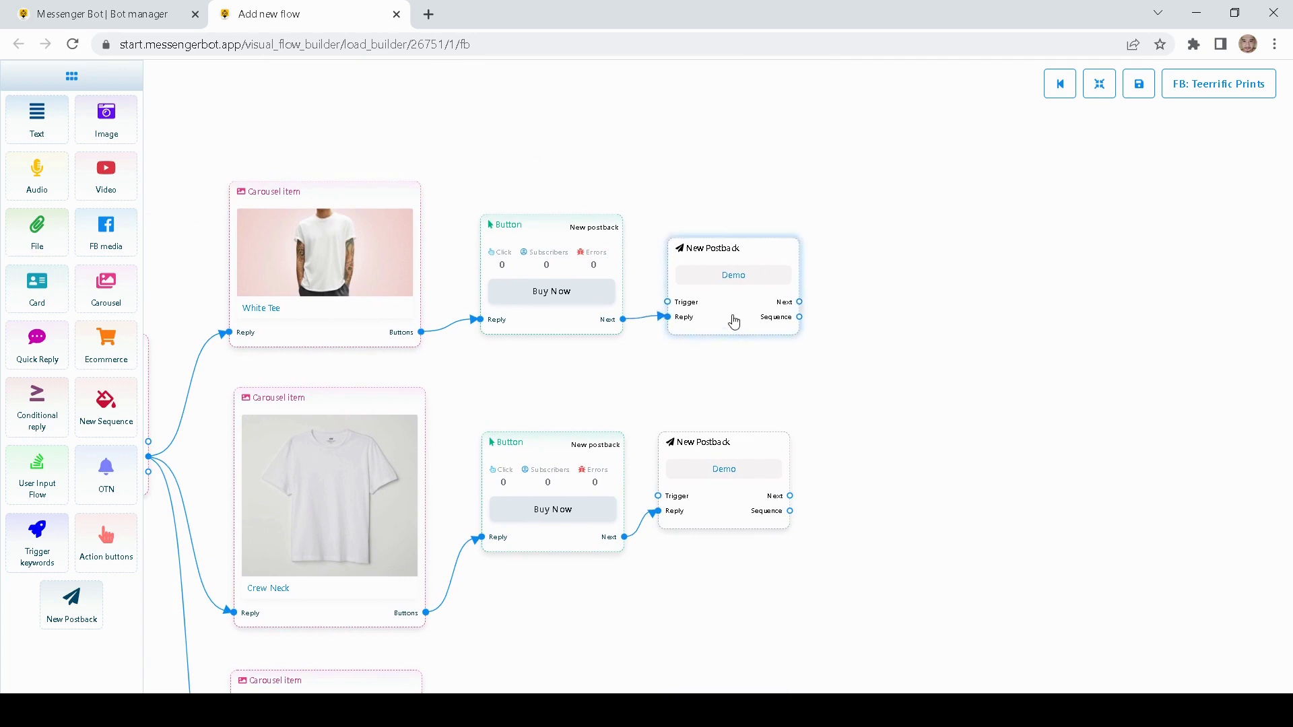
left_click_drag(732, 464, 743, 485)
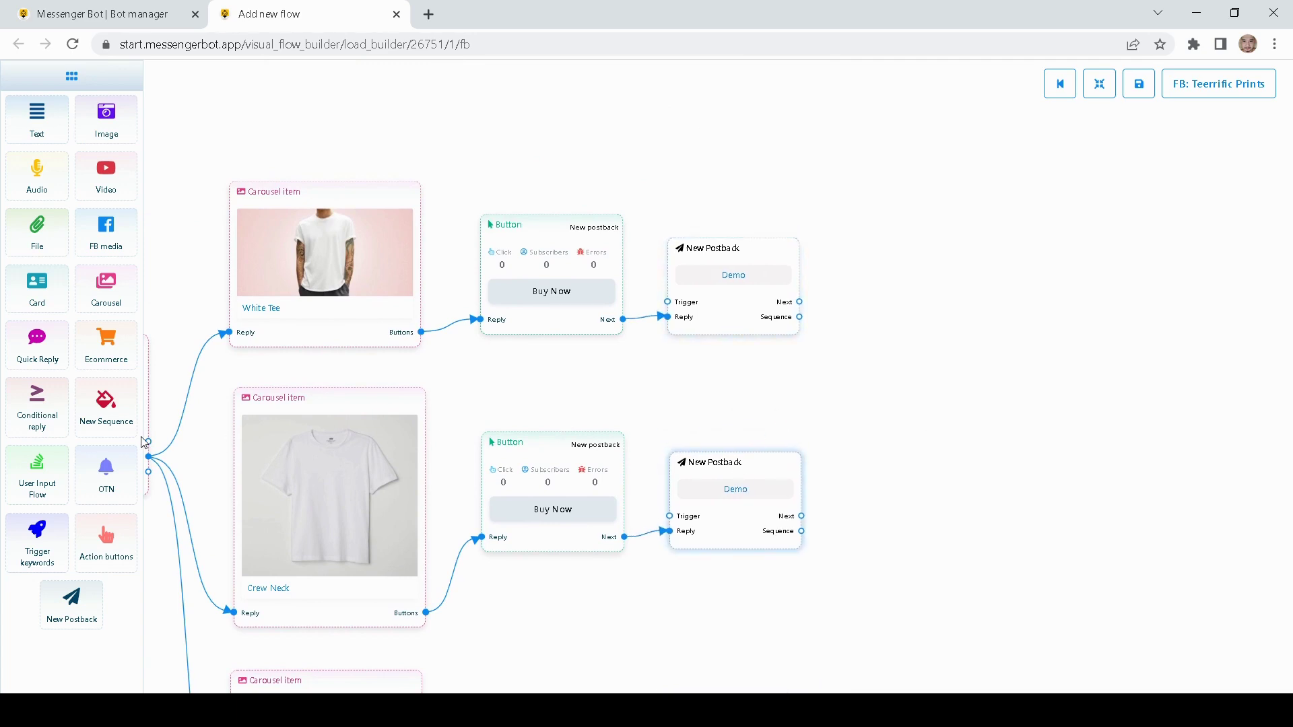
left_click_drag(49, 476, 938, 293)
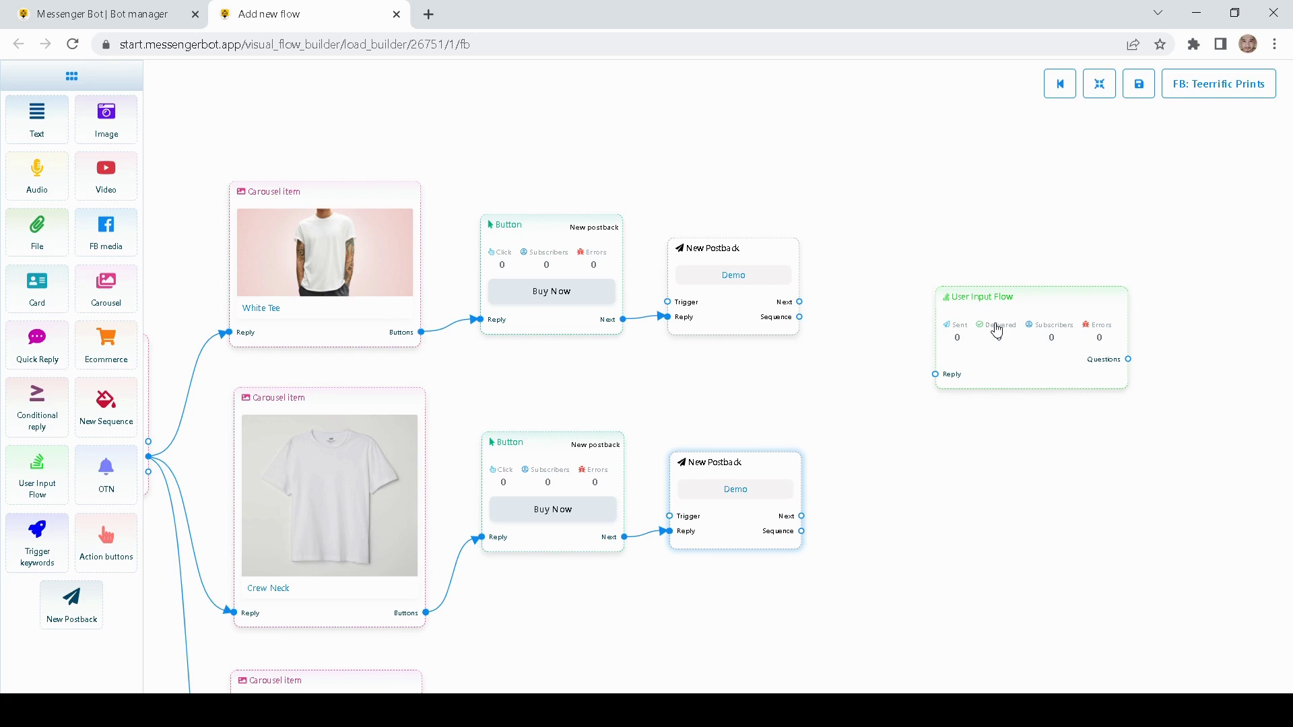
- Replace the misplaced User Input Flow node with one right of the White Tee postback
right_click(997, 330)
left_click(1021, 333)
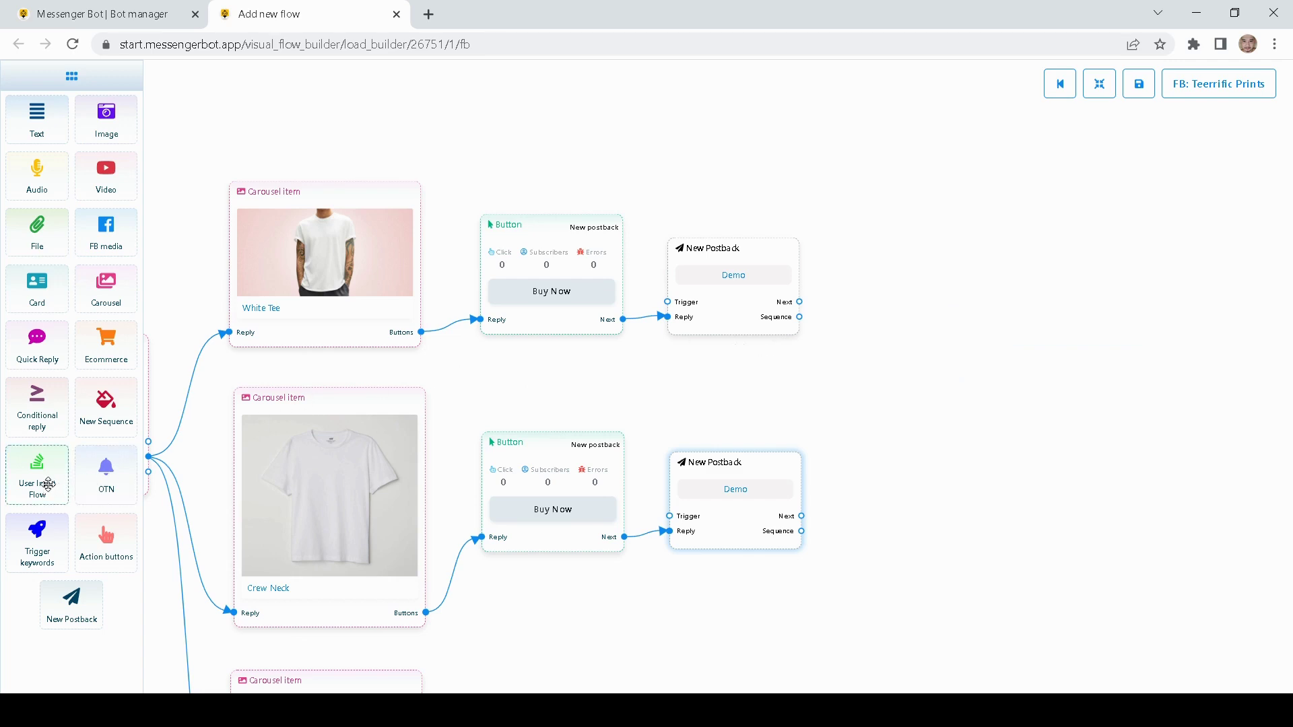
left_click_drag(43, 480, 951, 254)
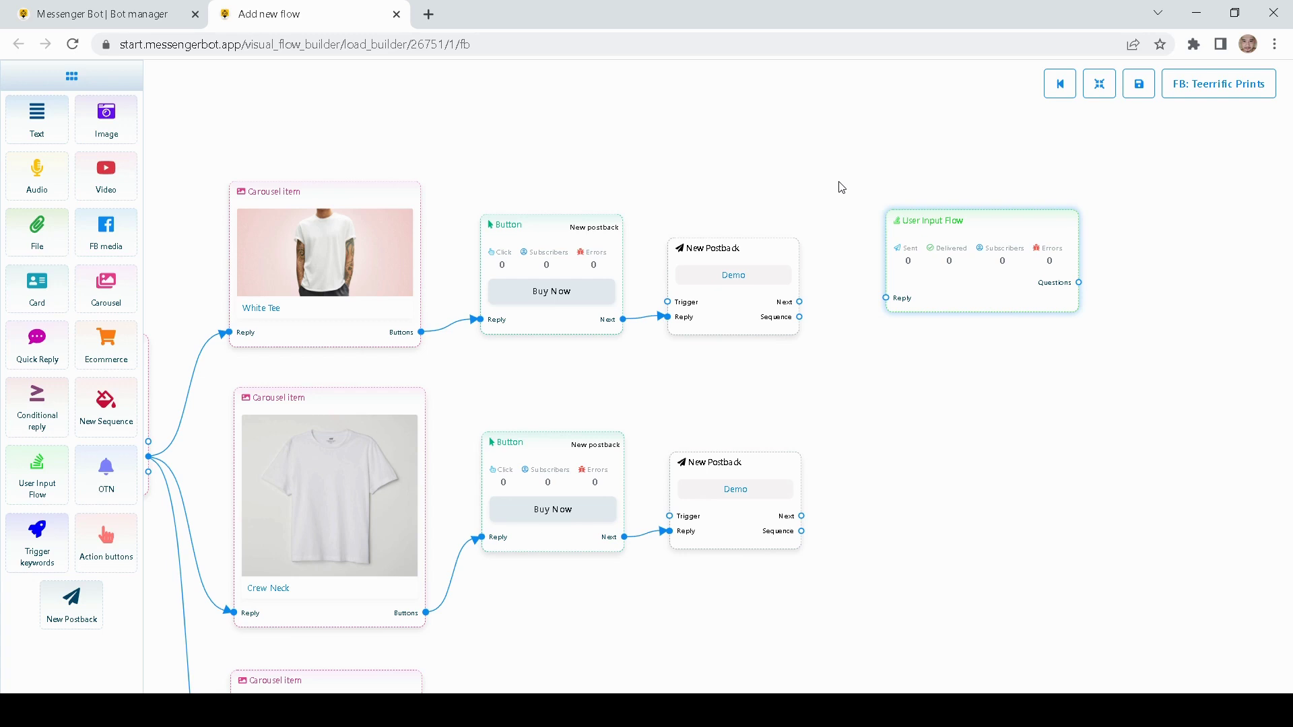
left_click_drag(935, 278, 921, 280)
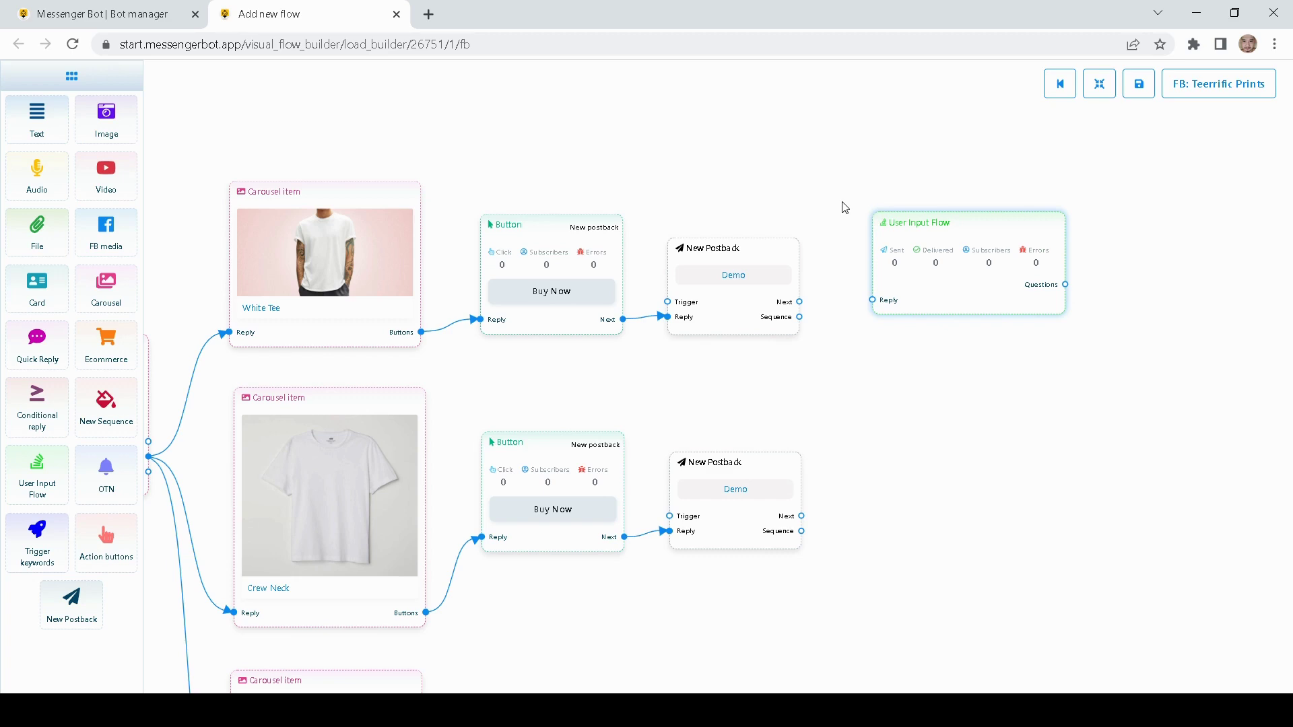
left_click_drag(927, 170, 901, 196)
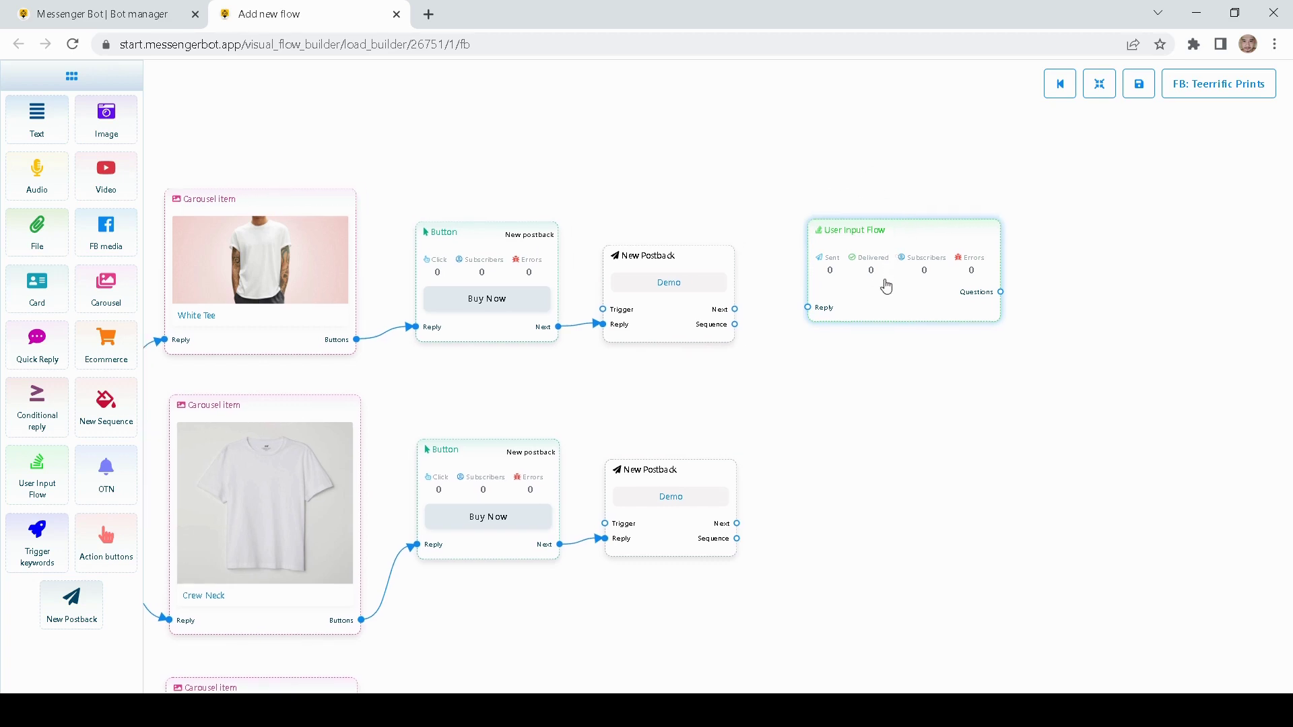
left_click_drag(884, 281, 884, 304)
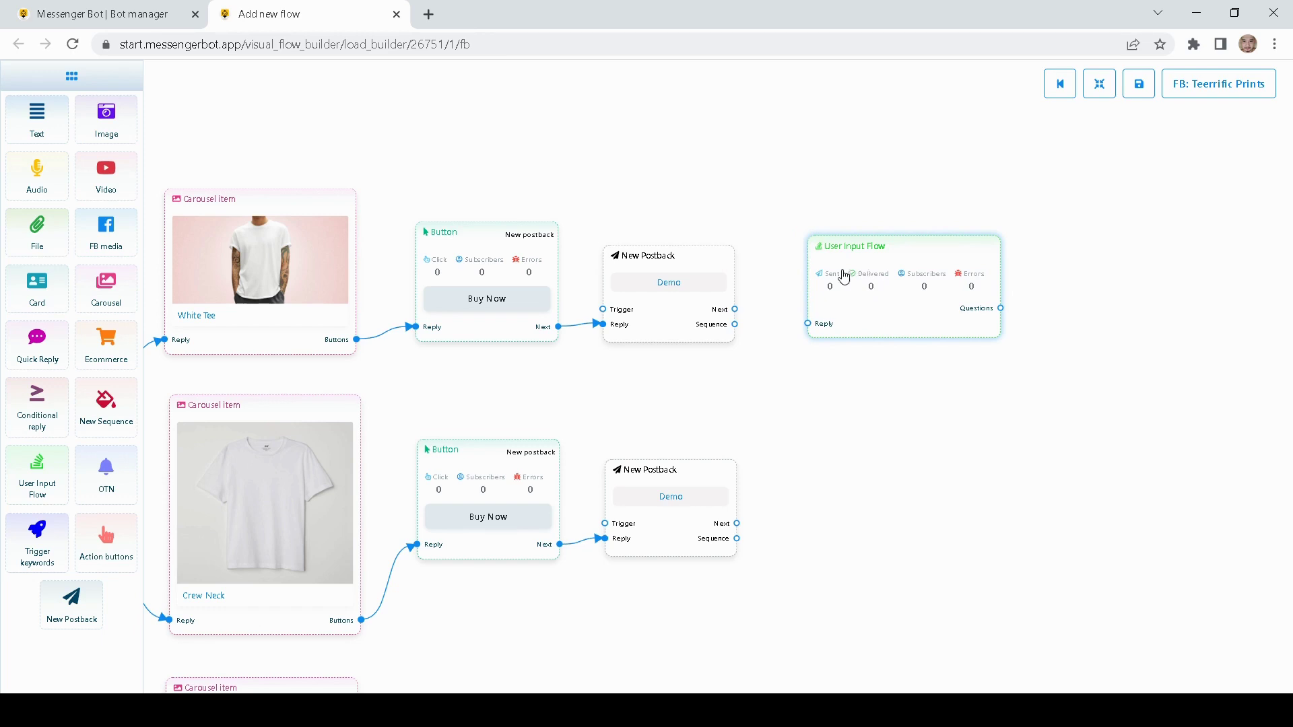
- Connect the White Tee postback's Next socket to the User Input Flow's Reply socket
left_click_drag(760, 181, 713, 173)
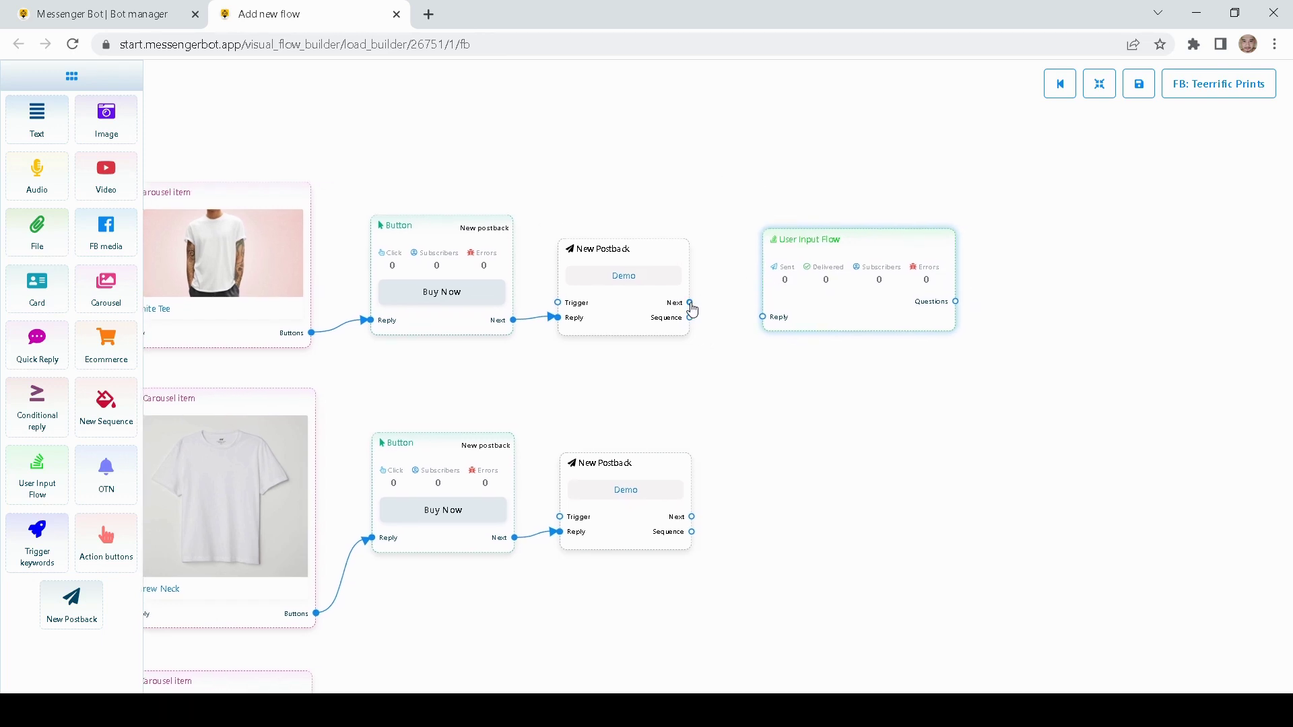
left_click_drag(692, 310, 763, 320)
left_click_drag(845, 360, 778, 357)
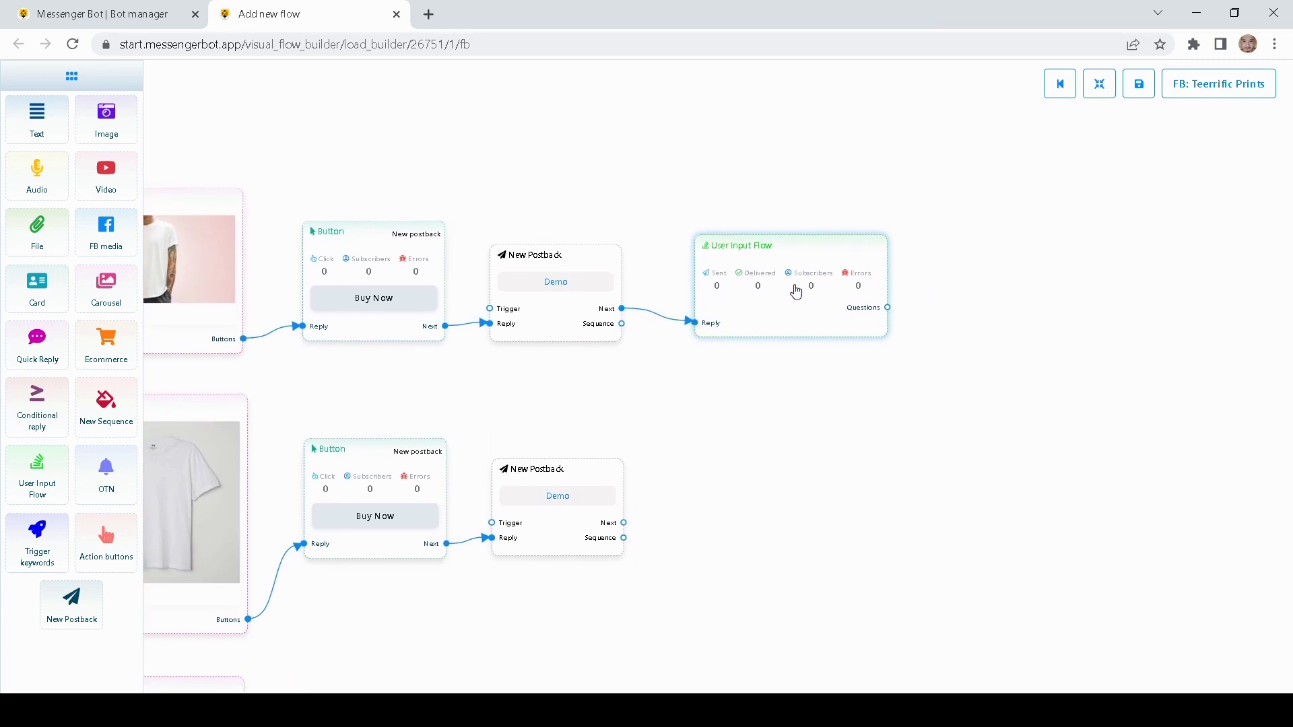
- Assign 'User input flow demo' to the White Tee User Input Flow node
double_click(789, 311)
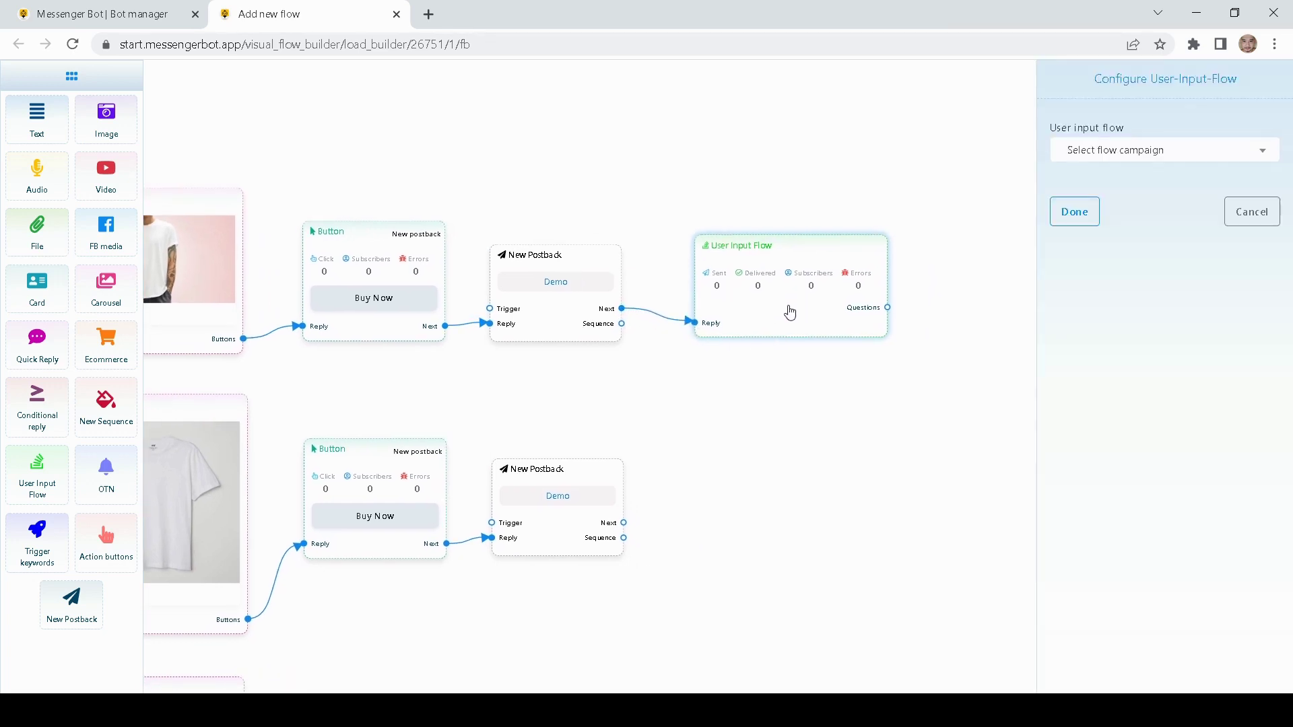
mouse_move(981, 246)
left_mouse_down()
mouse_move(903, 260)
mouse_move(969, 237)
left_mouse_up()
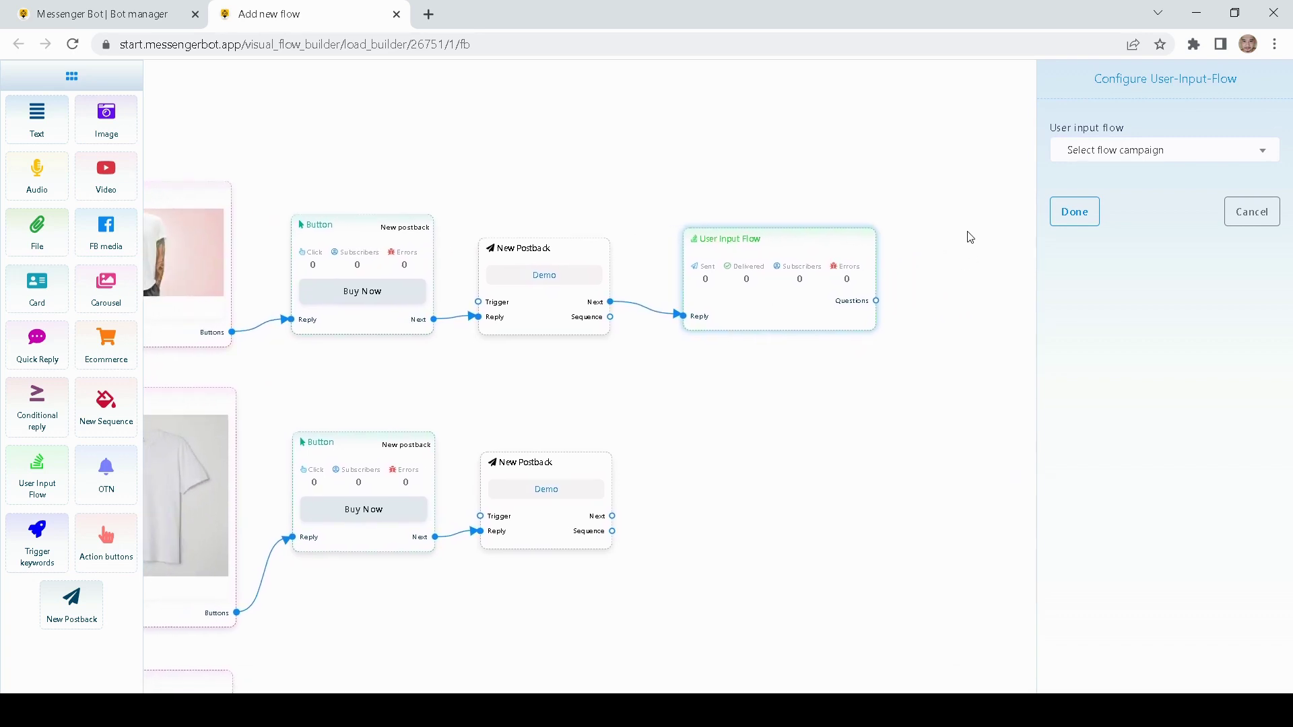
left_click(1144, 156)
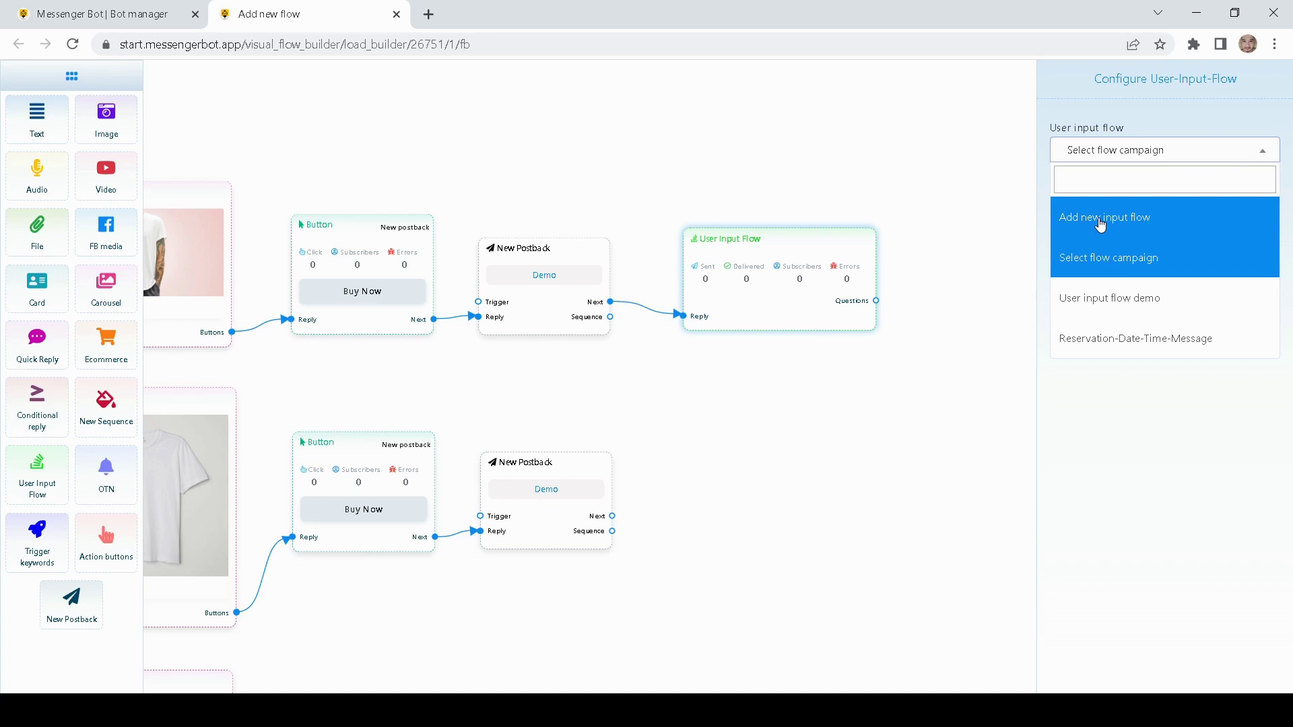
left_click(1098, 310)
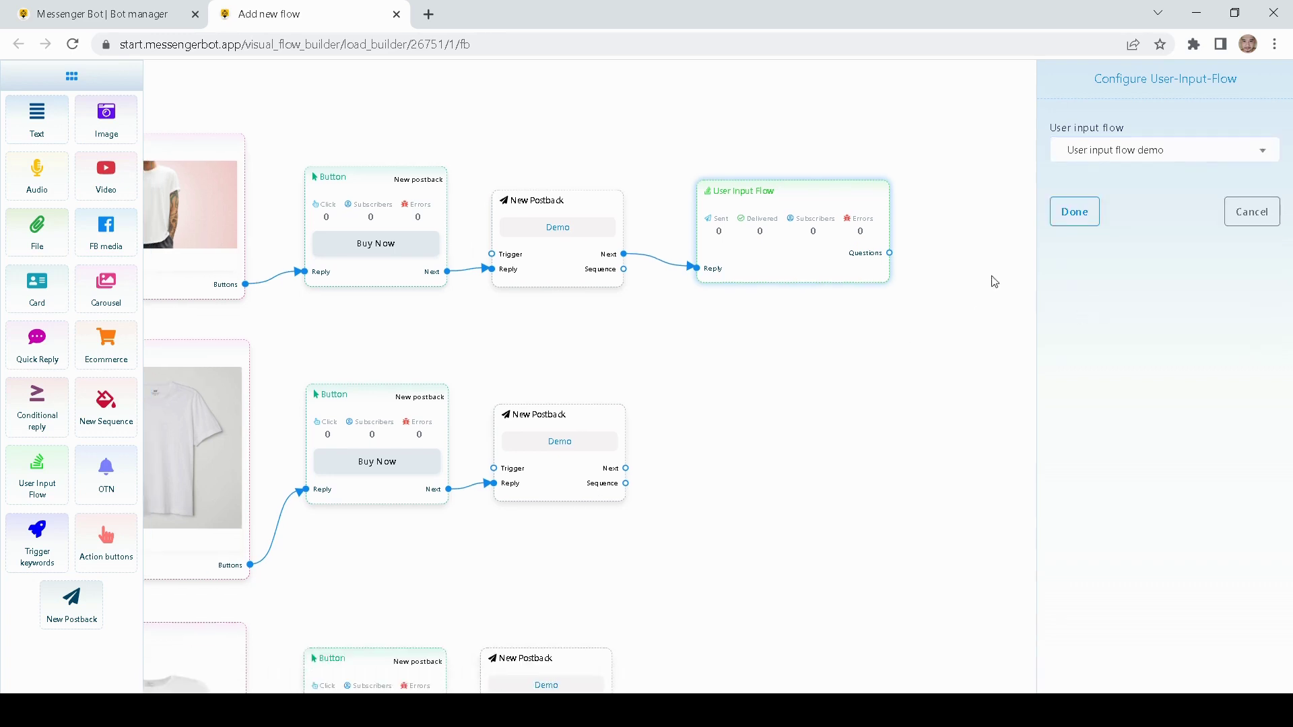
left_click(1074, 211)
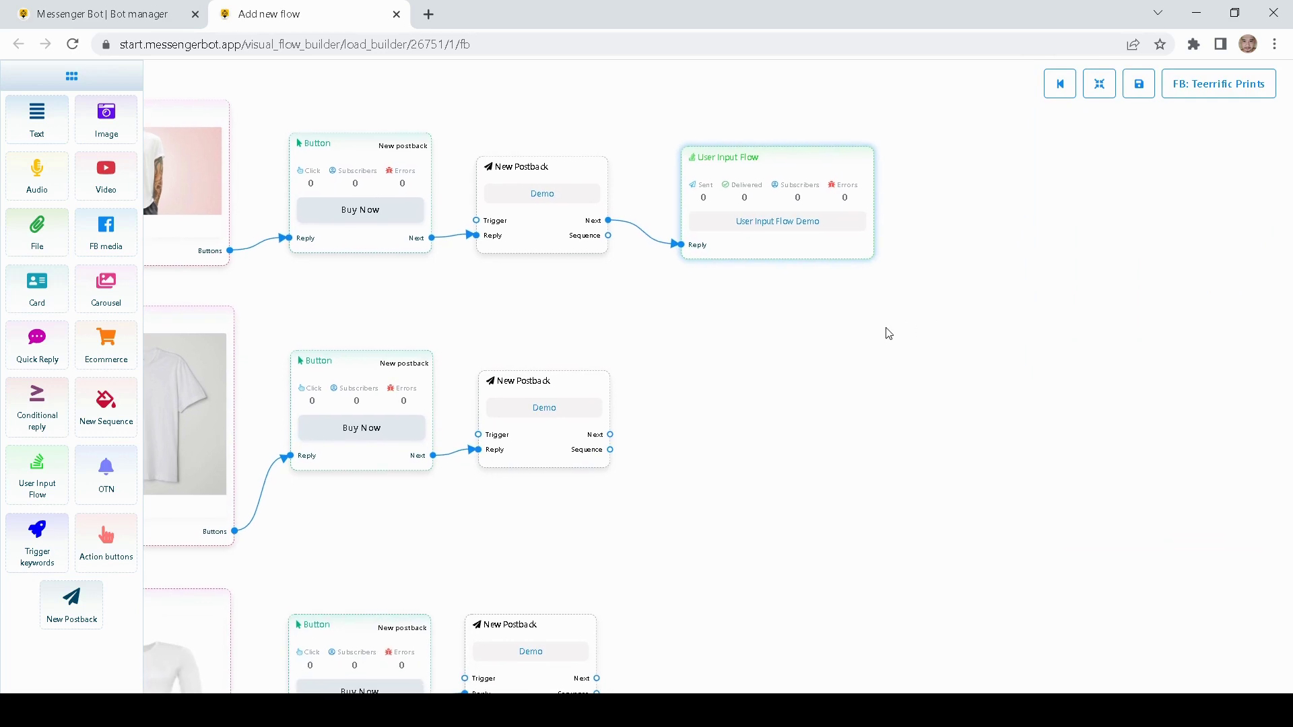
- Add a User Input Flow node after the Crew Neck postback using 'User input flow demo'
left_click_drag(30, 472, 842, 420)
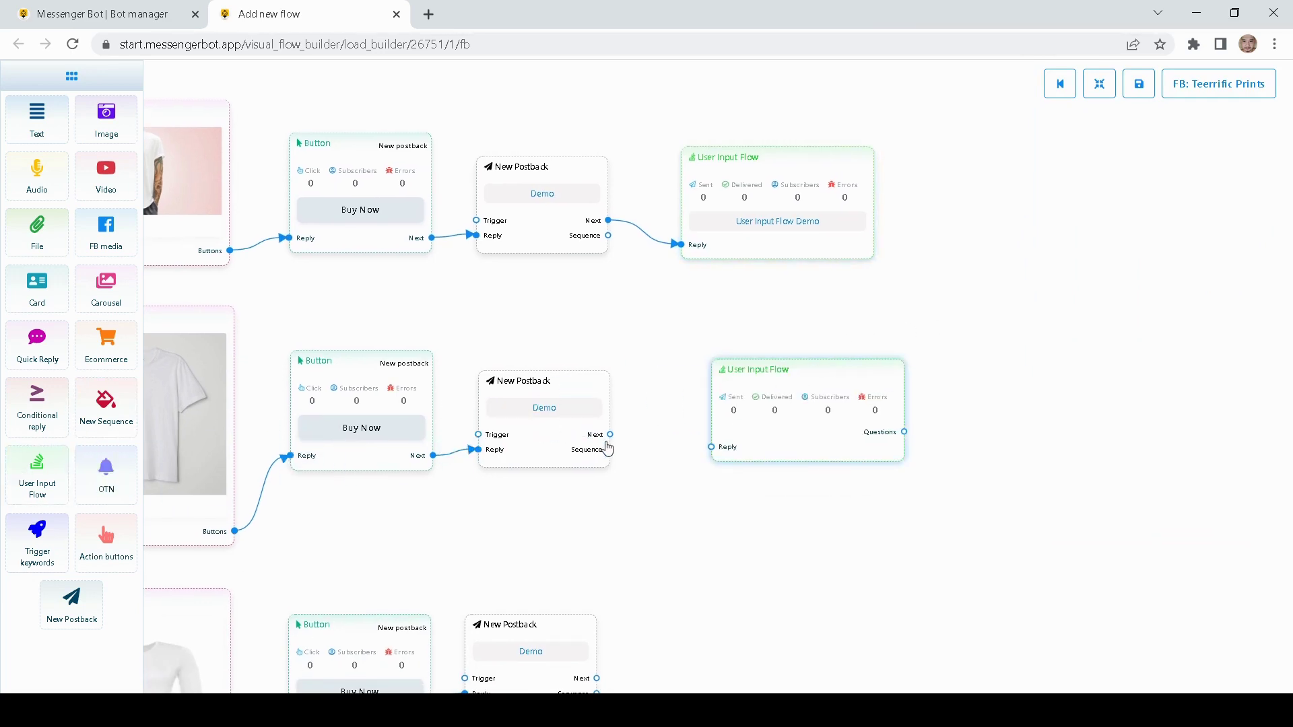
left_click_drag(610, 434, 709, 447)
double_click(785, 438)
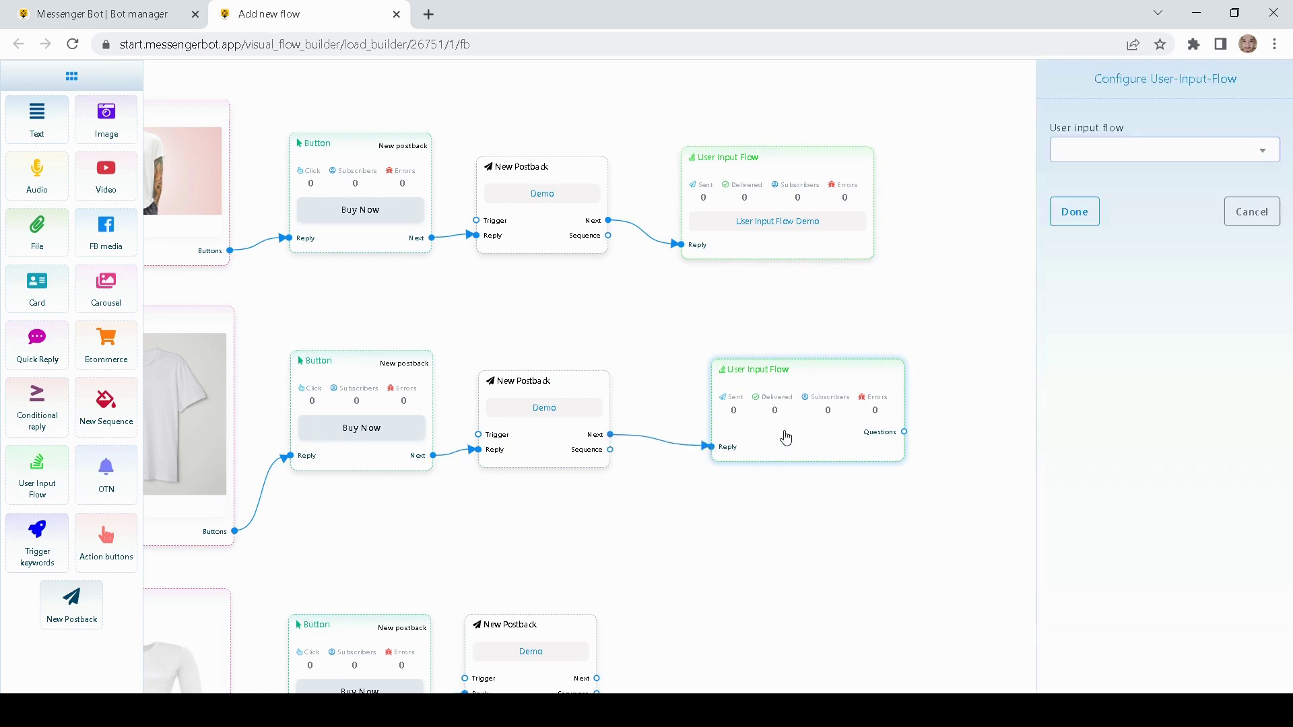
left_click(1176, 149)
left_click(1085, 309)
left_click(1073, 212)
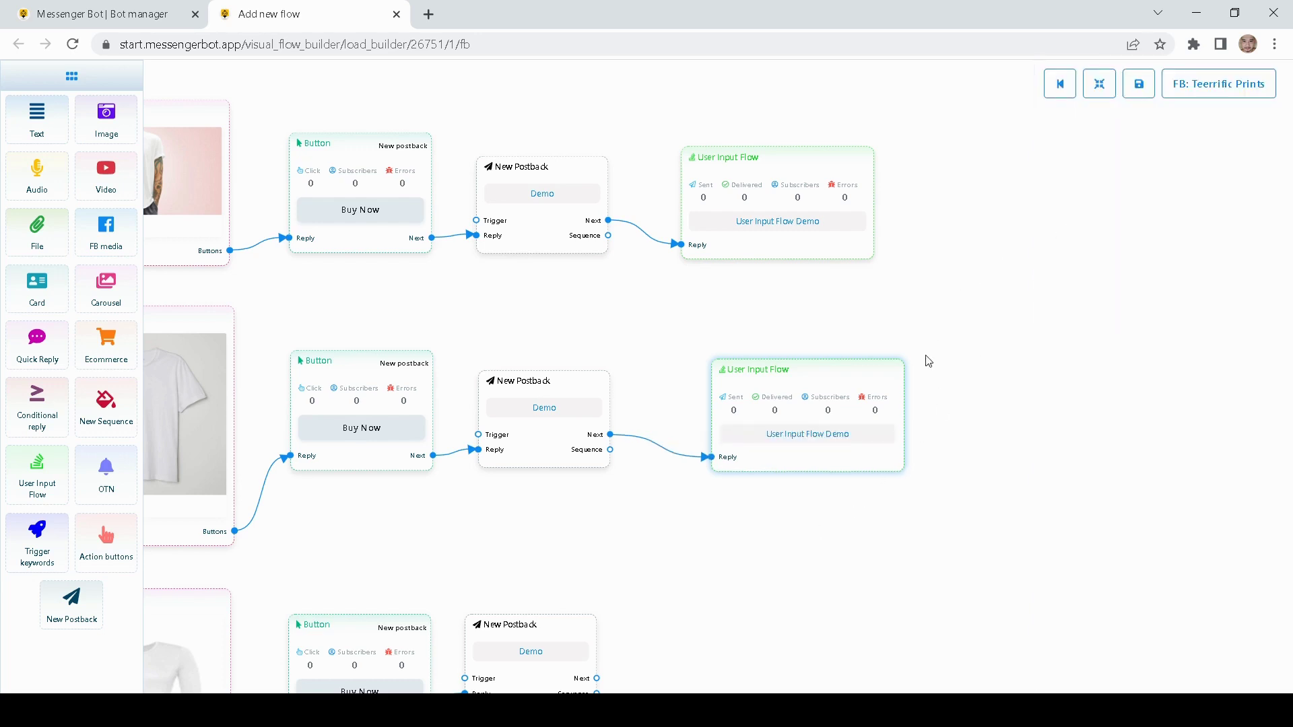
scroll(780, 386, "down", 3)
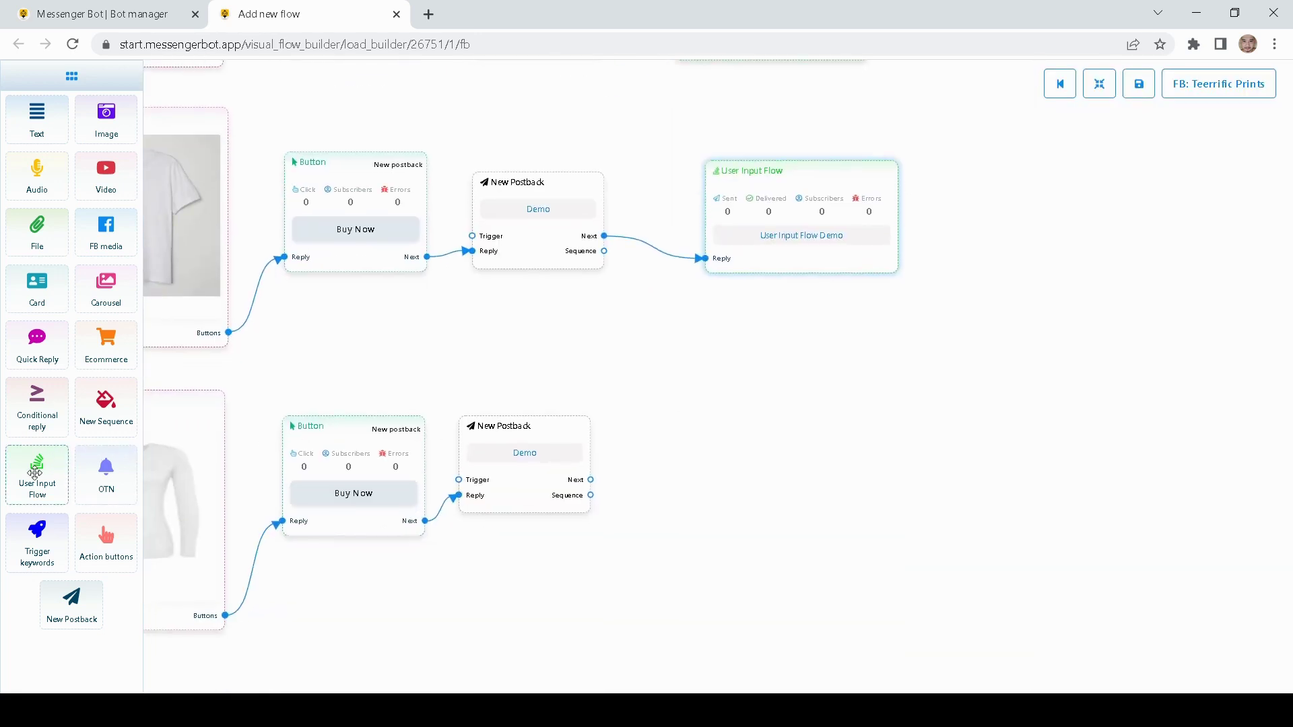
- Link the Long Sleeves postback's Next to a new User Input Flow node set to 'User input flow demo'
left_click_drag(35, 471, 777, 389)
left_click_drag(829, 436, 741, 435)
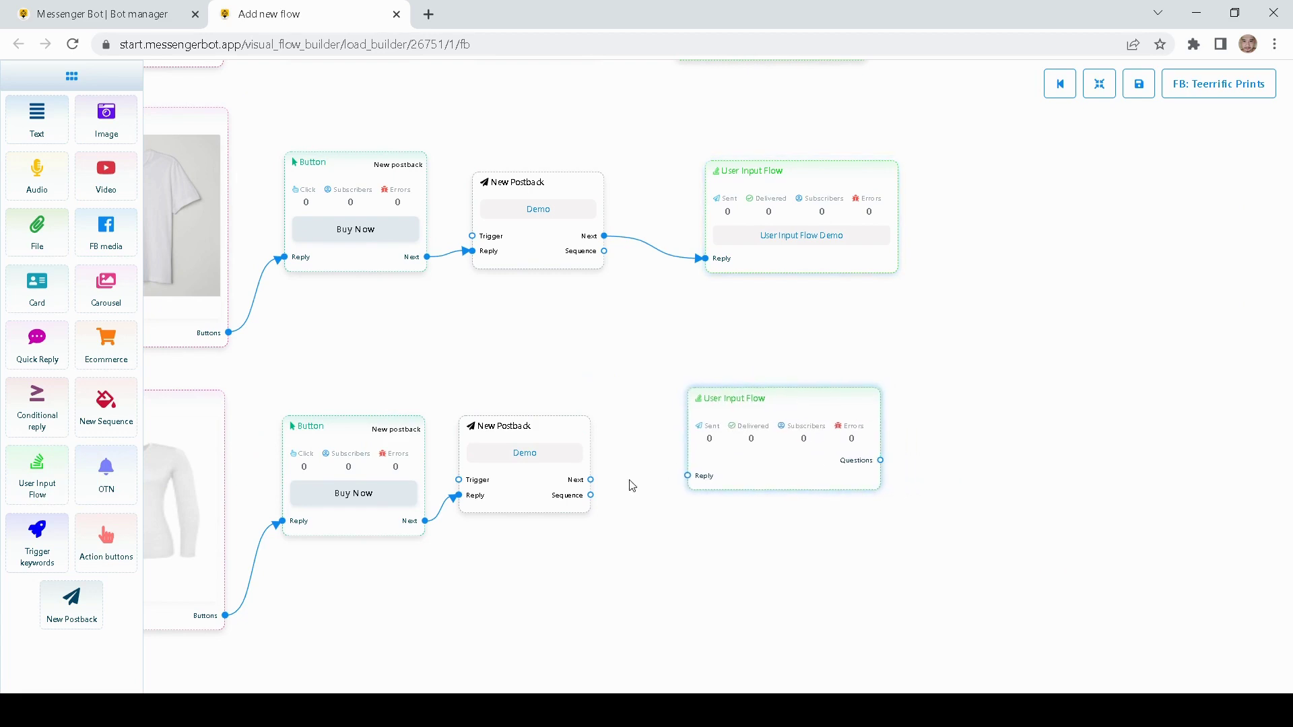
left_click_drag(590, 480, 687, 477)
double_click(748, 458)
left_click(1115, 151)
left_click(1093, 297)
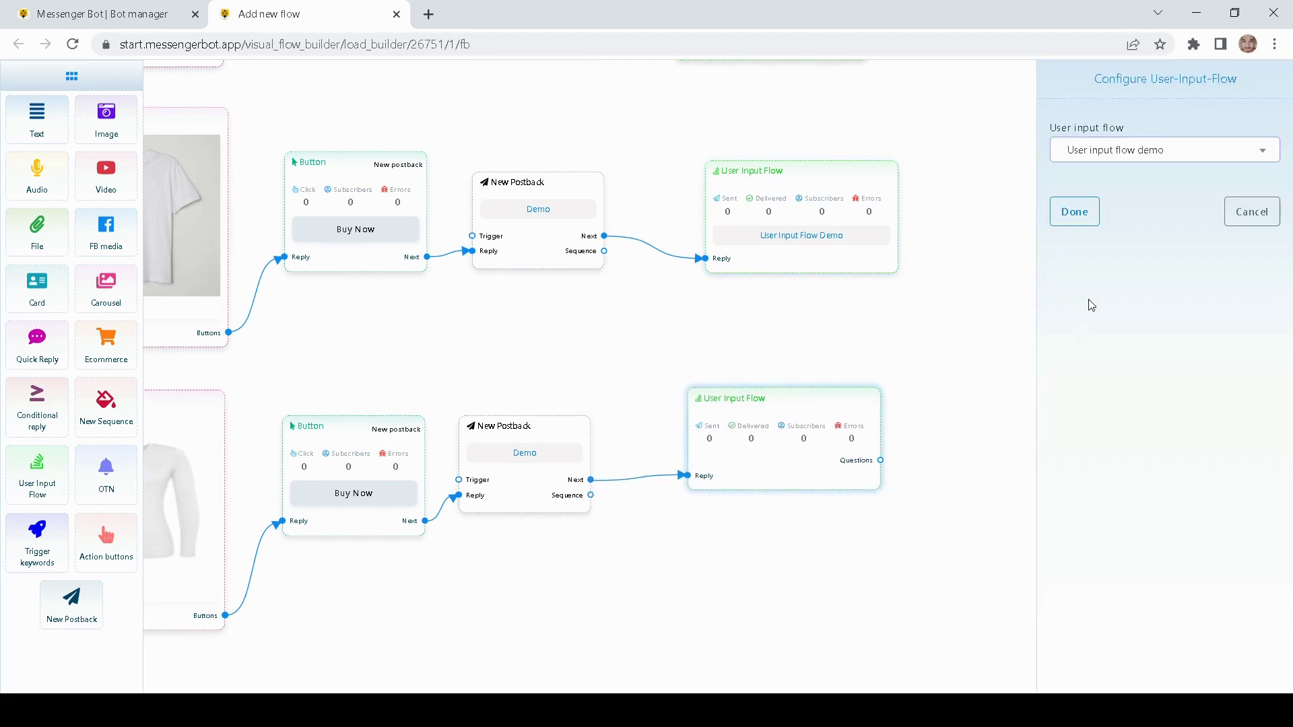
left_click(1074, 212)
scroll(903, 320, "up", 3)
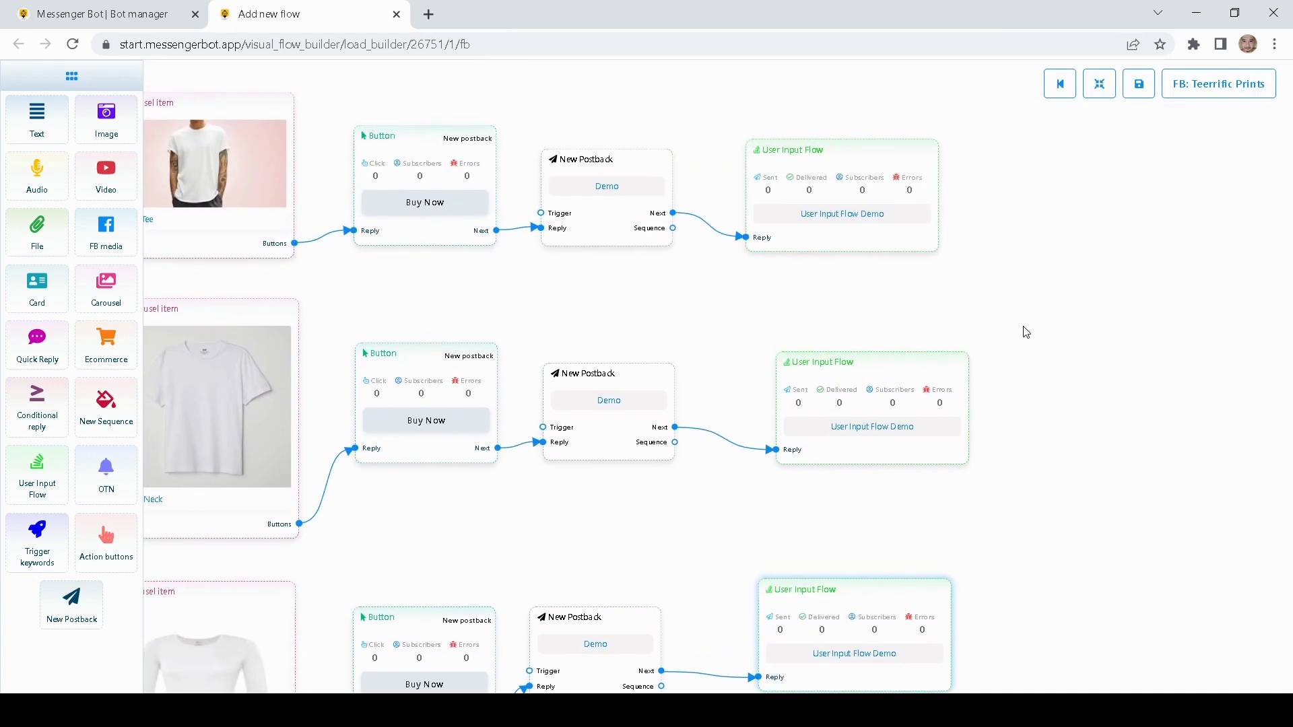
- Save the finished carousel flow in the flow builder
scroll(1026, 332, "down", 1)
scroll(670, 303, "down", 2)
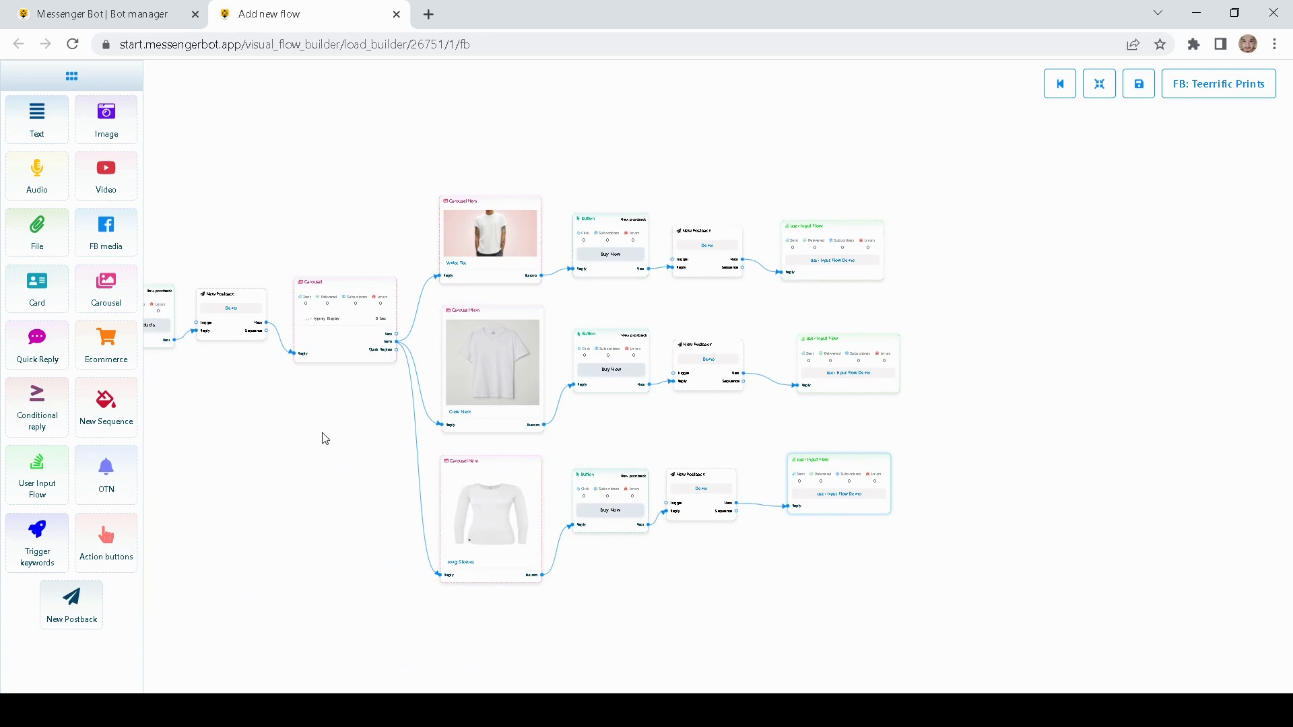
left_click_drag(325, 438, 494, 462)
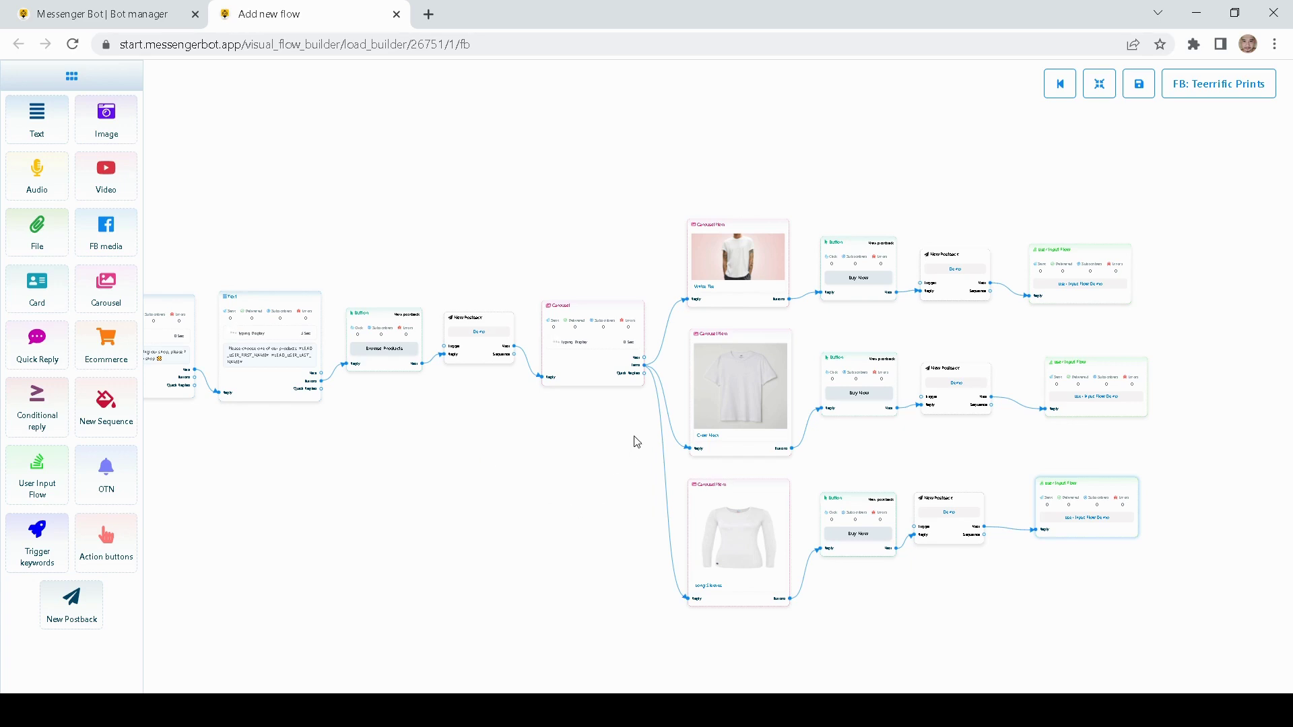
left_click_drag(628, 437, 590, 443)
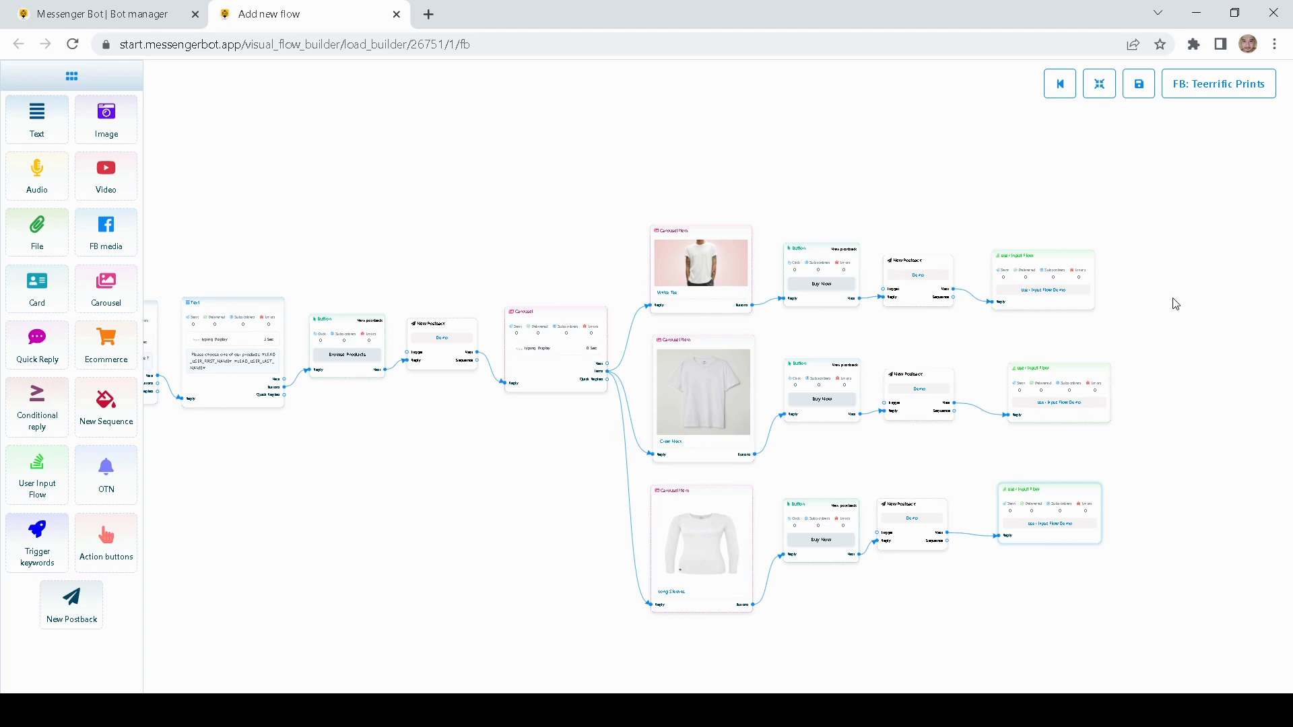
left_click(1142, 94)
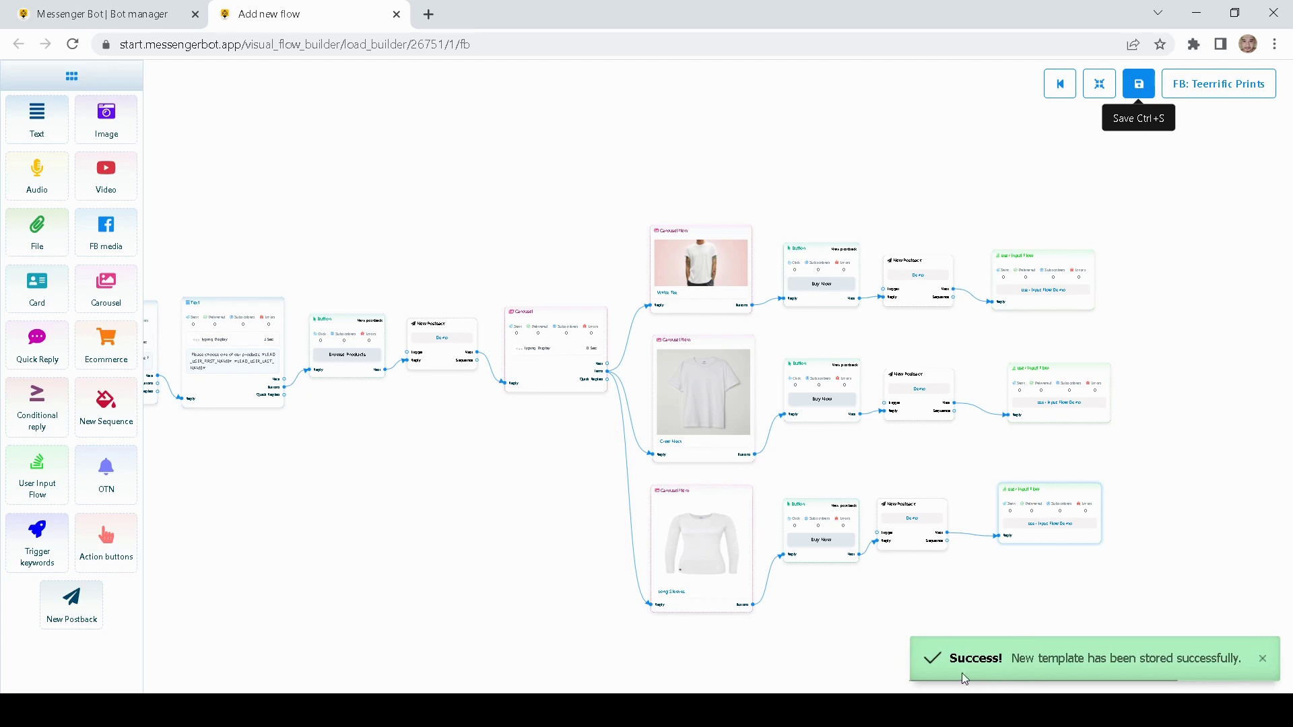
- Open the connected 'FB: Teerrific Prints' Facebook page in a new tab
left_click_drag(432, 458, 551, 485)
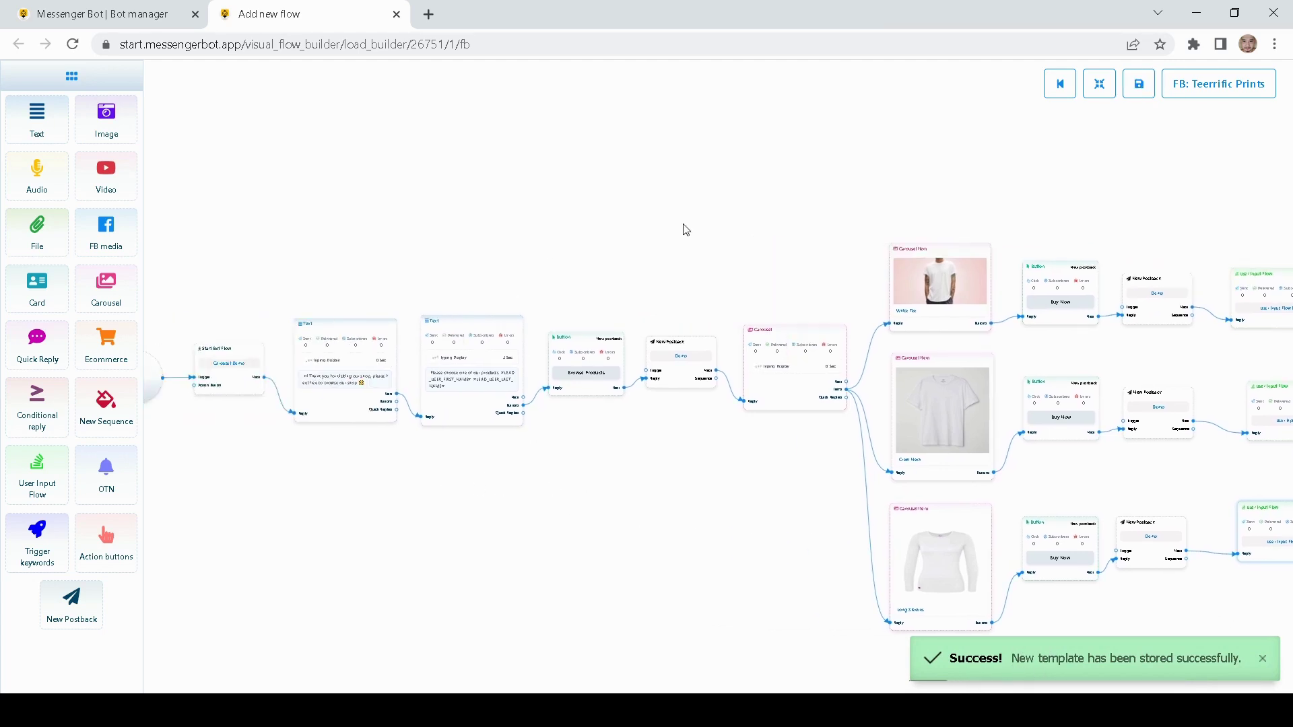
left_click_drag(685, 228, 588, 211)
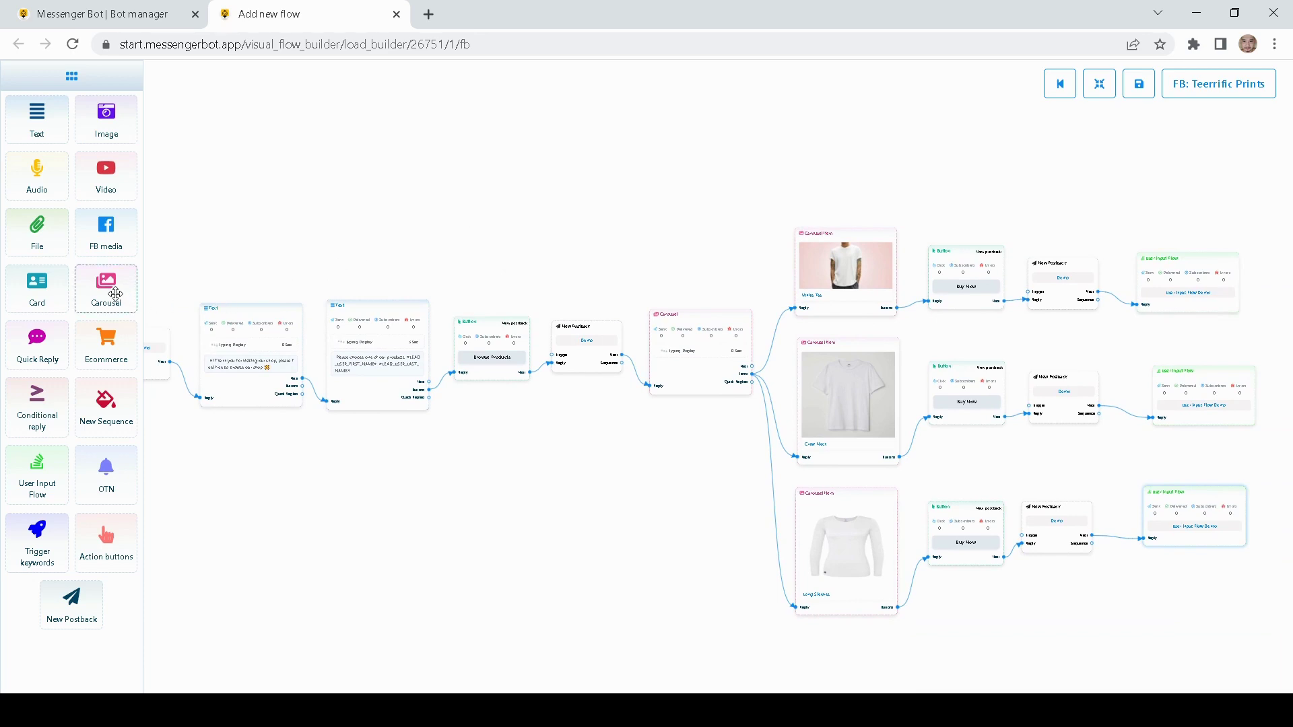
left_click_drag(676, 156, 597, 167)
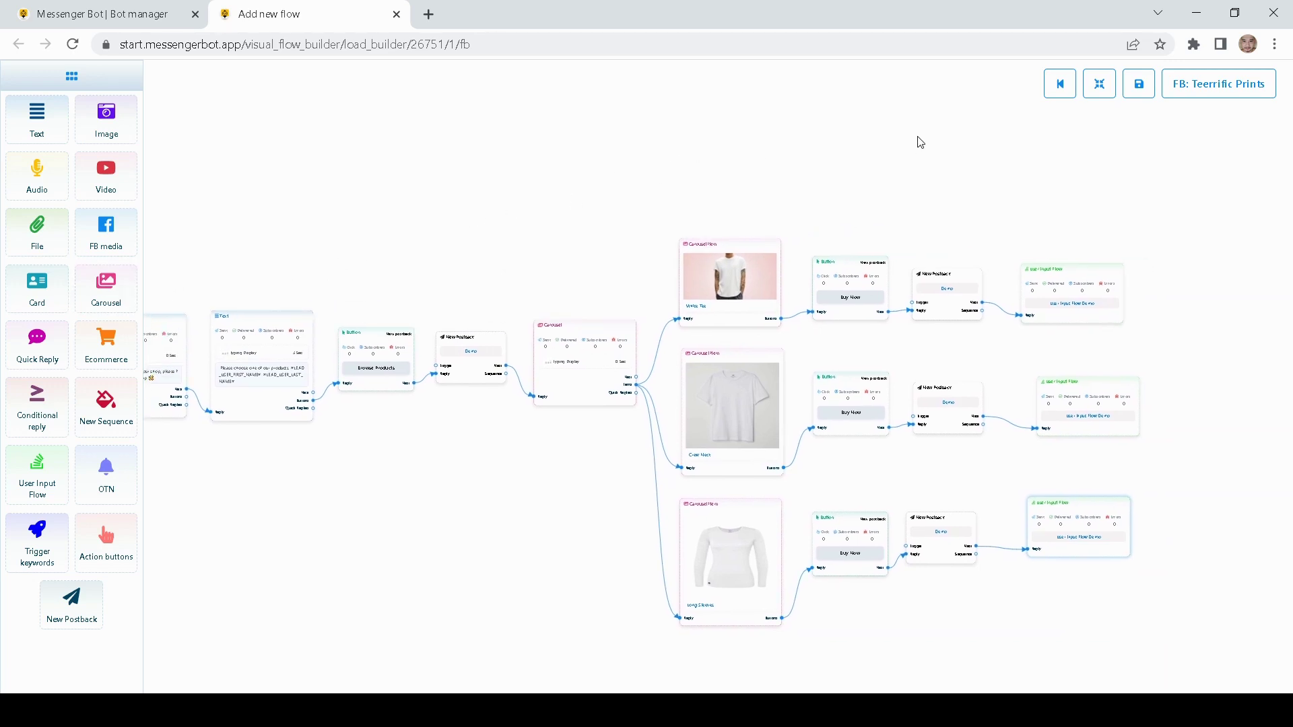
left_click(1202, 89)
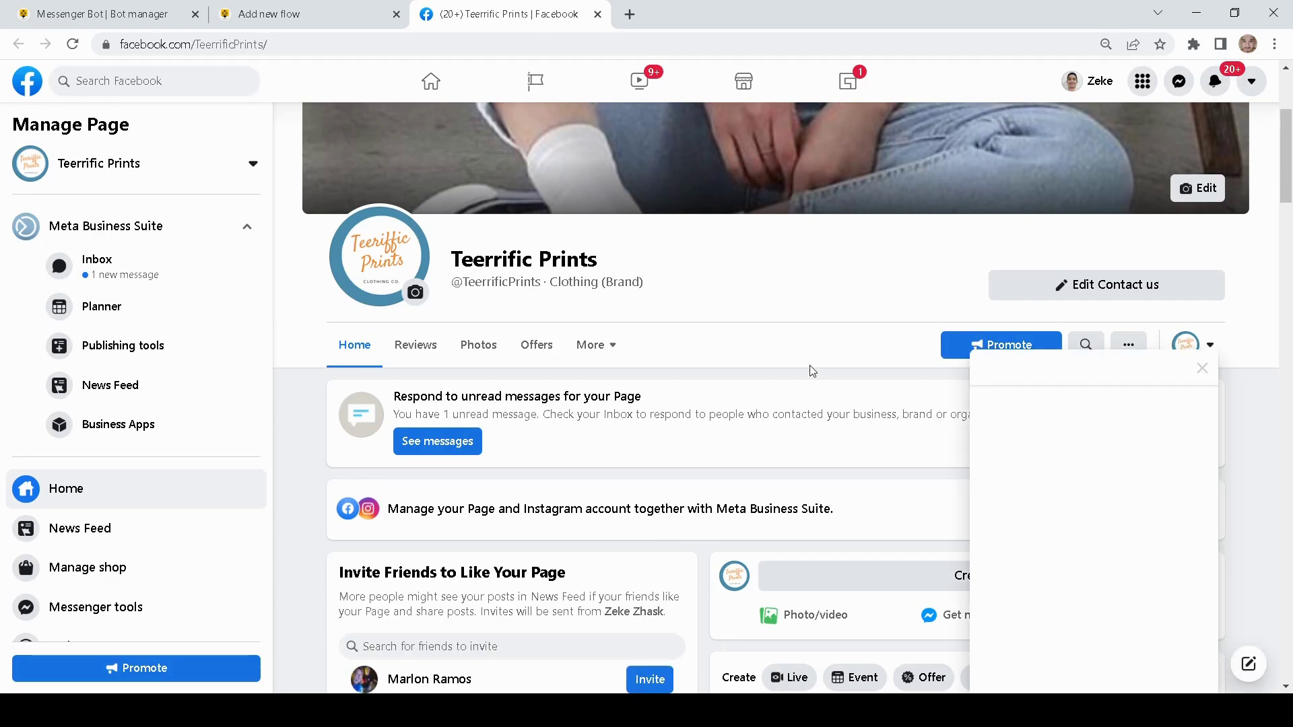
- Close the open chat, switch to your personal profile, and start a Contact us chat with Teerrific Prints
left_click(1204, 368)
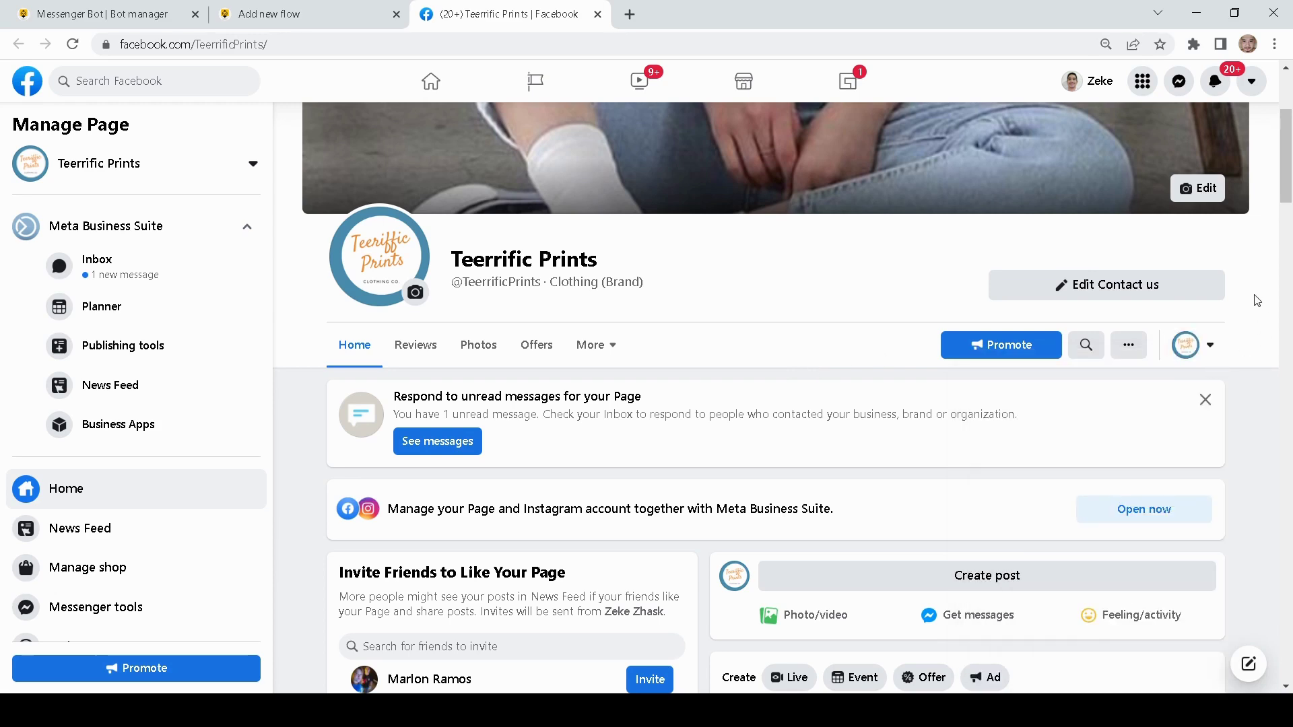
left_click(1221, 353)
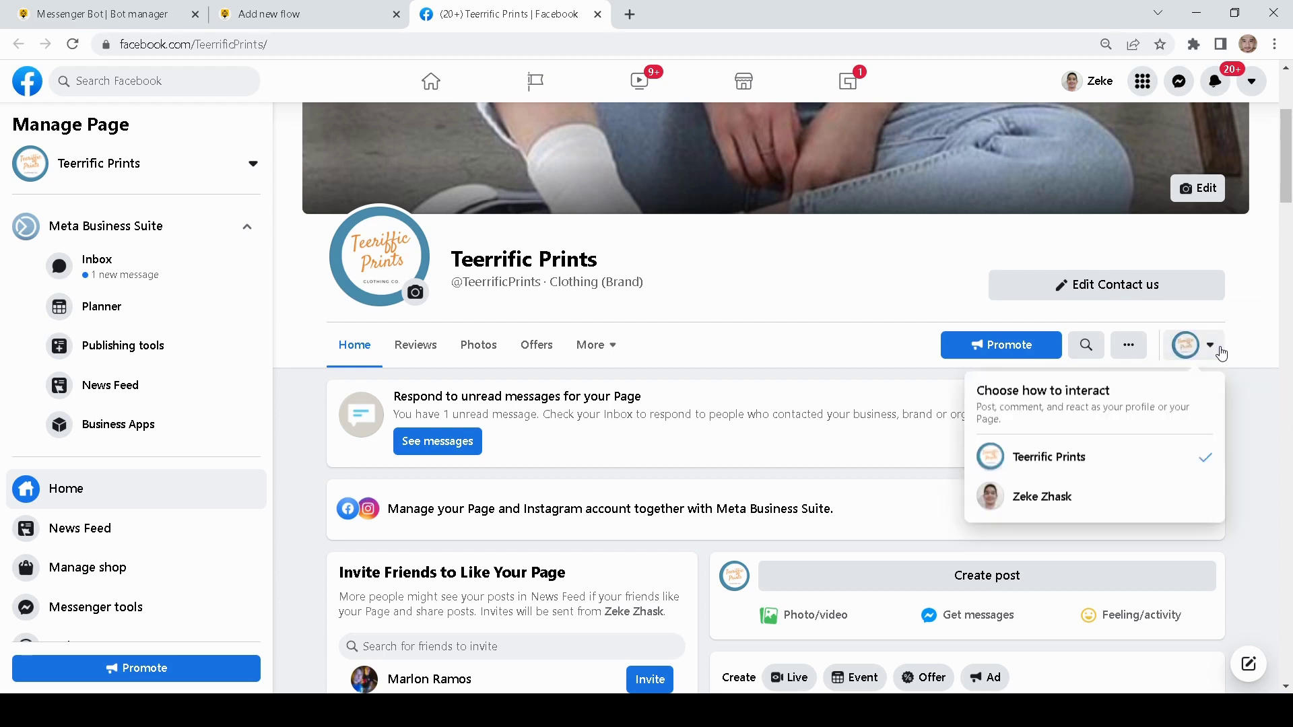
left_click(1044, 496)
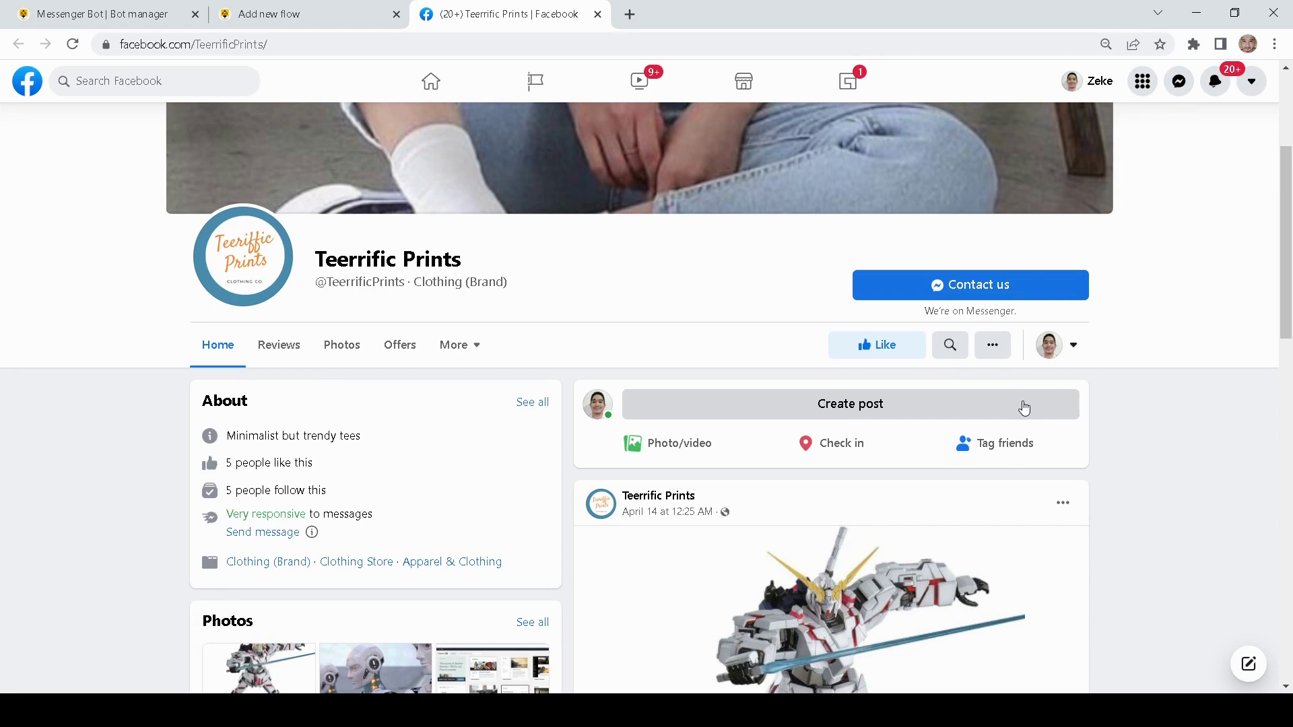
left_click(959, 296)
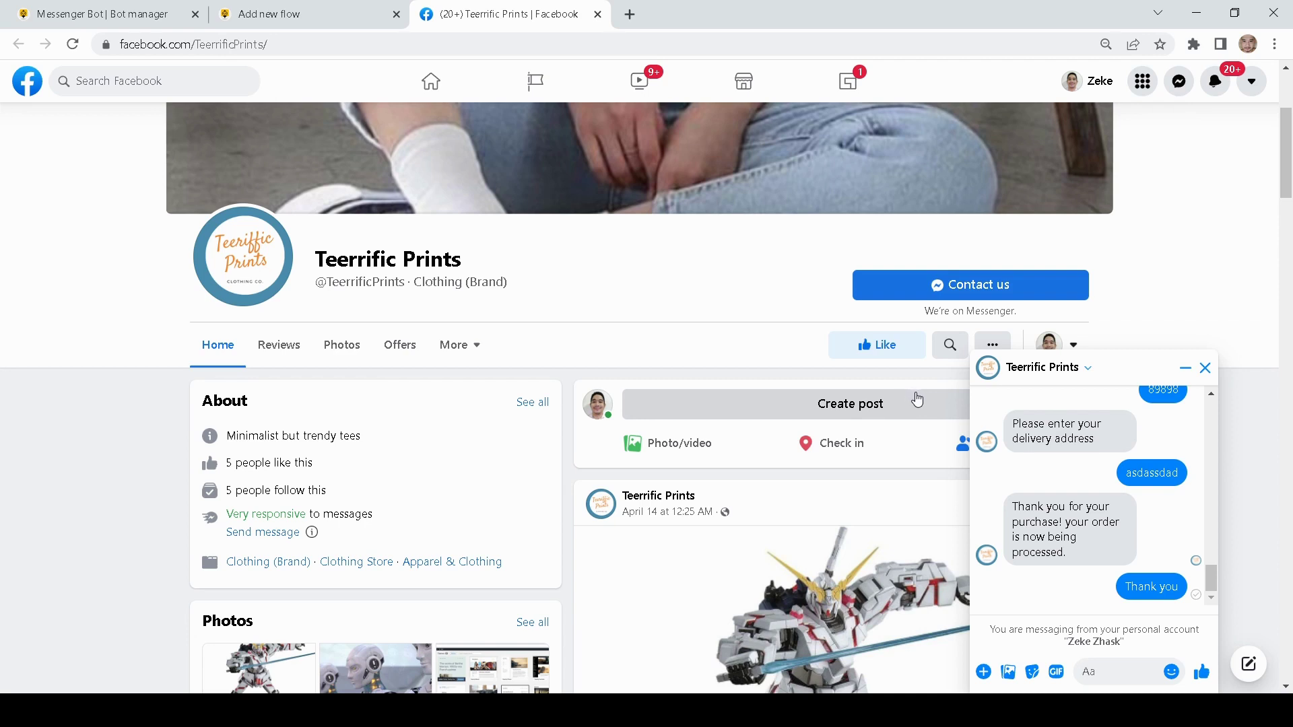
- Send 'Hello' to the Teerrific Prints bot and ask it to Browse Products
type("Hello")
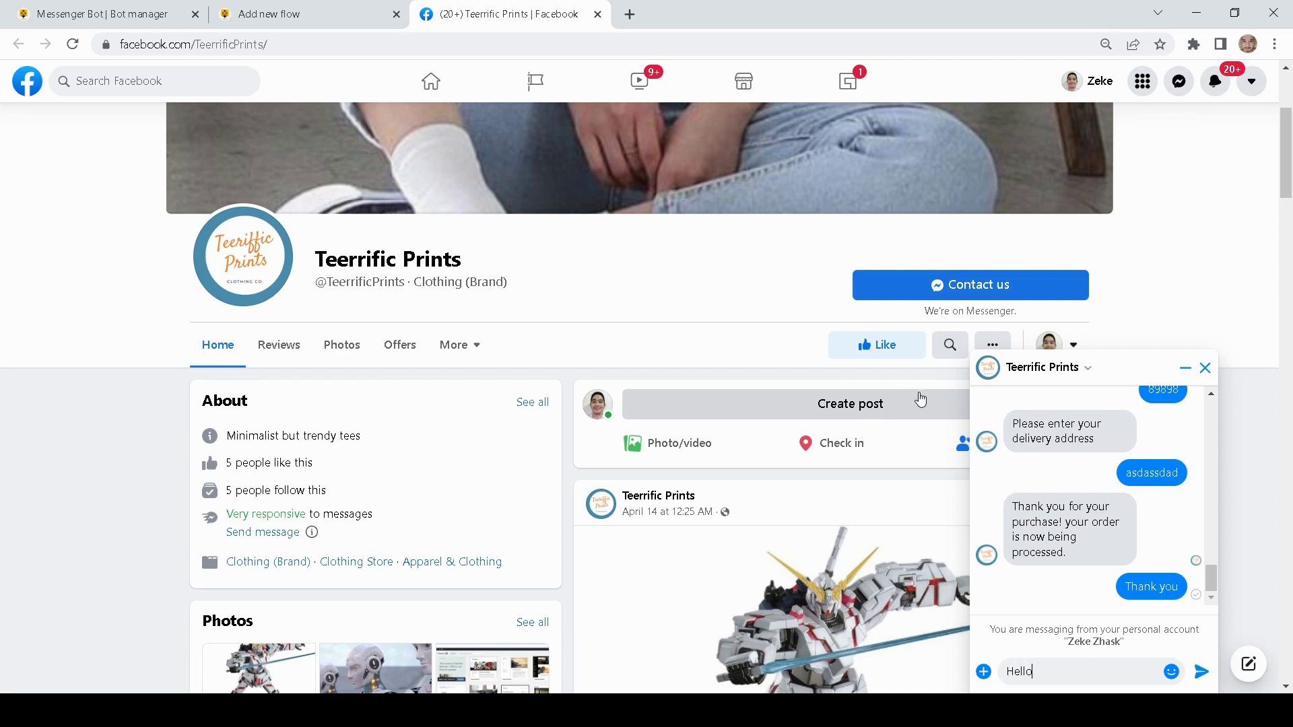
key("Return")
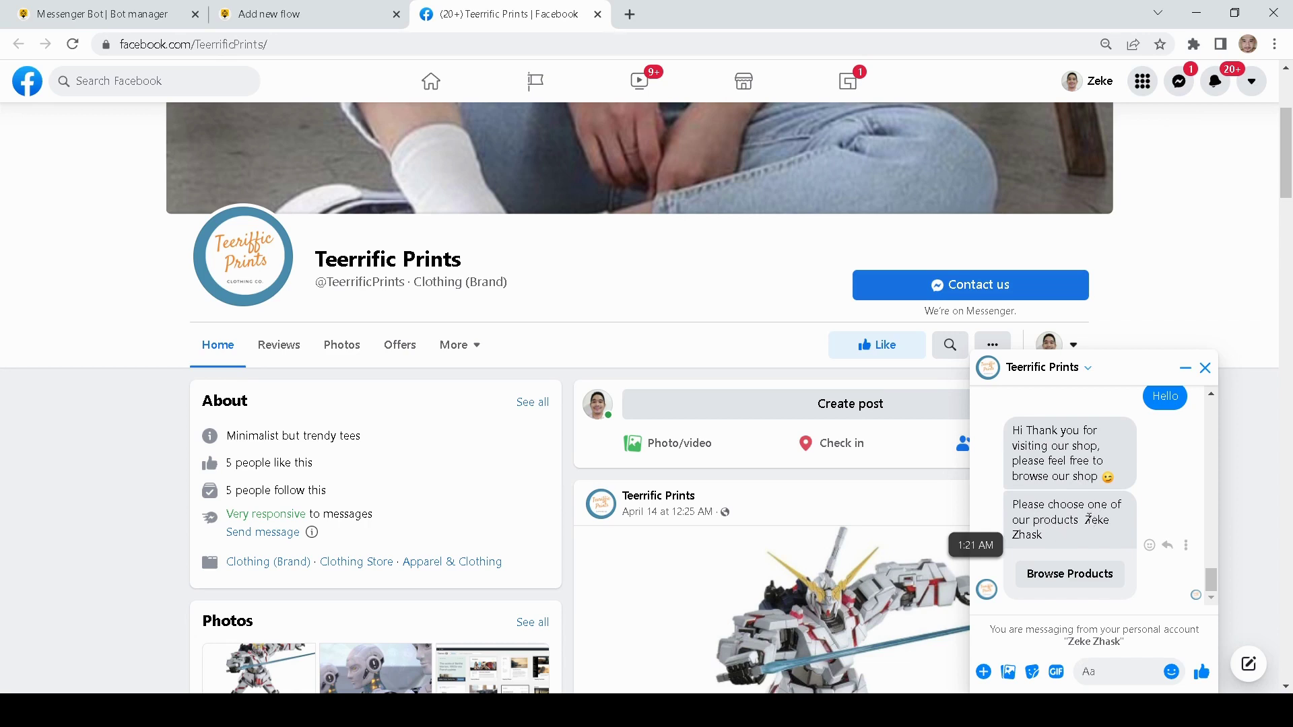
mouse_move(1086, 520)
left_mouse_down()
mouse_move(1102, 523)
mouse_move(1073, 540)
left_mouse_up()
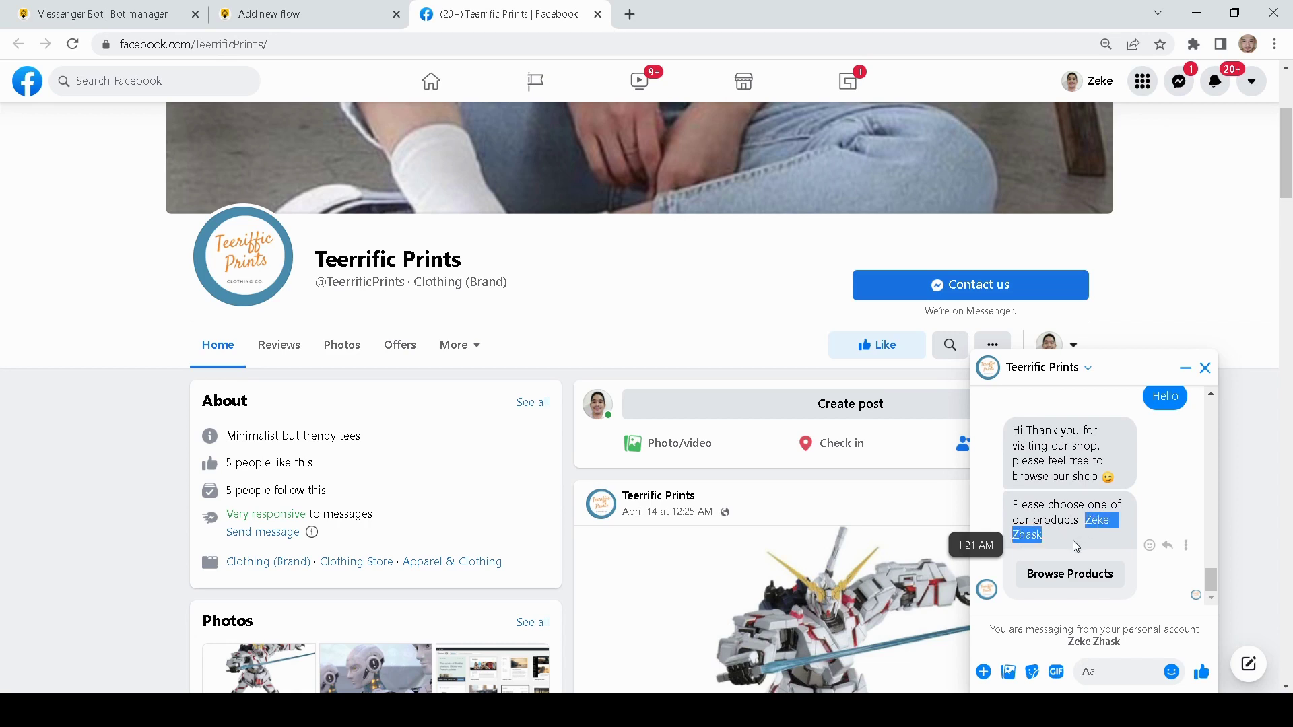
left_click(1170, 506)
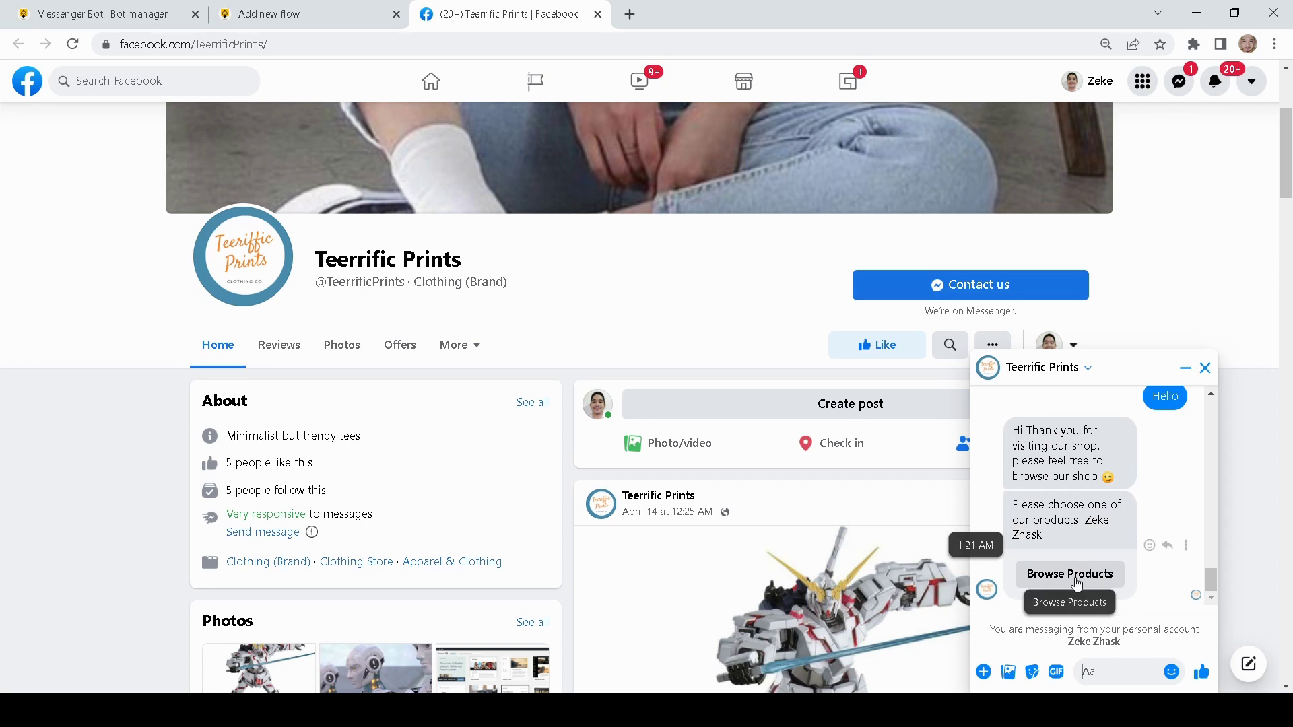
left_click(1076, 576)
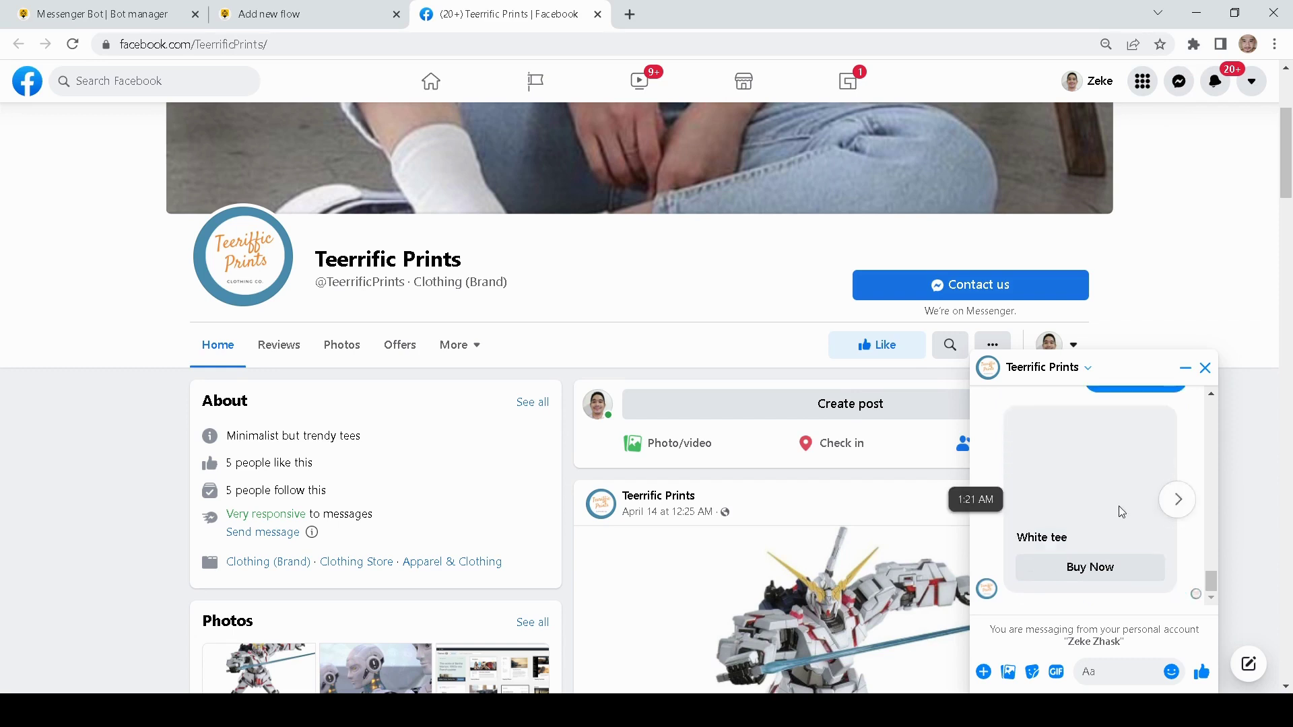
- Flip through the White tee, Crew neck and Long sleeves cards, then choose Buy Now on Crew neck
left_click(1187, 506)
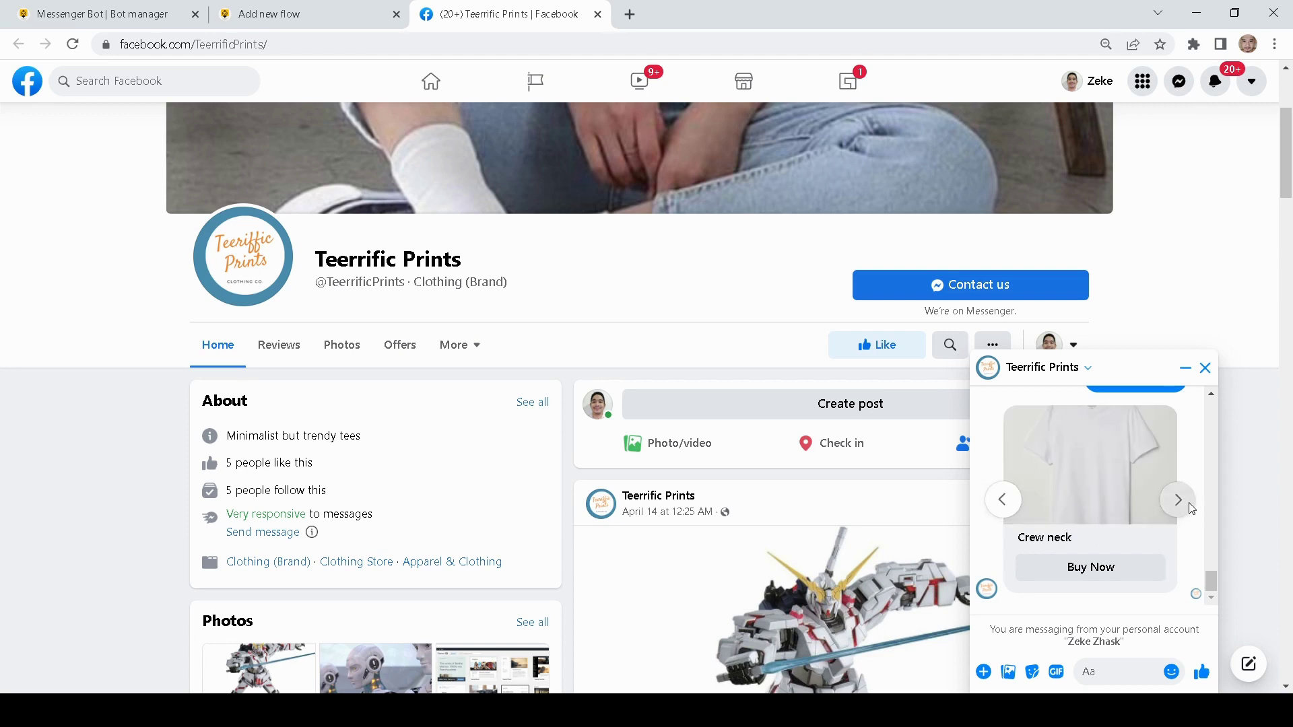
left_click(1189, 508)
left_click(1012, 510)
left_click(1014, 511)
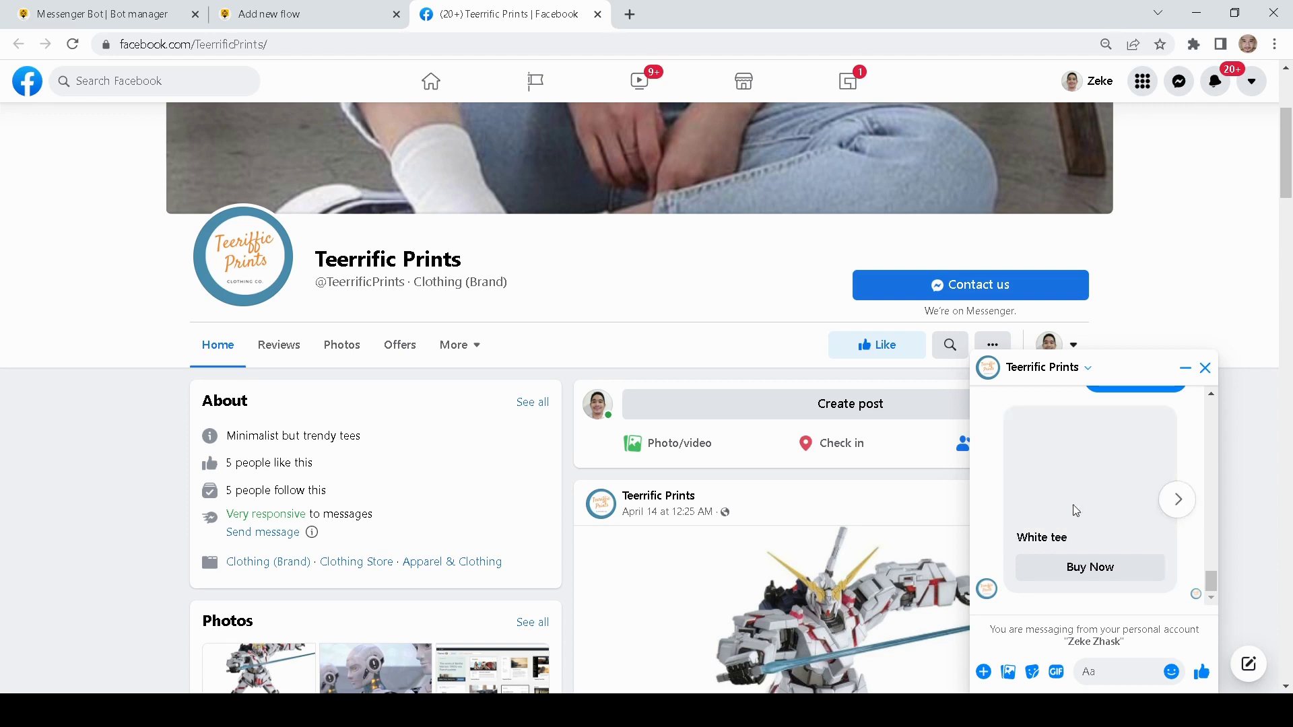
left_click(1185, 517)
left_click(1187, 517)
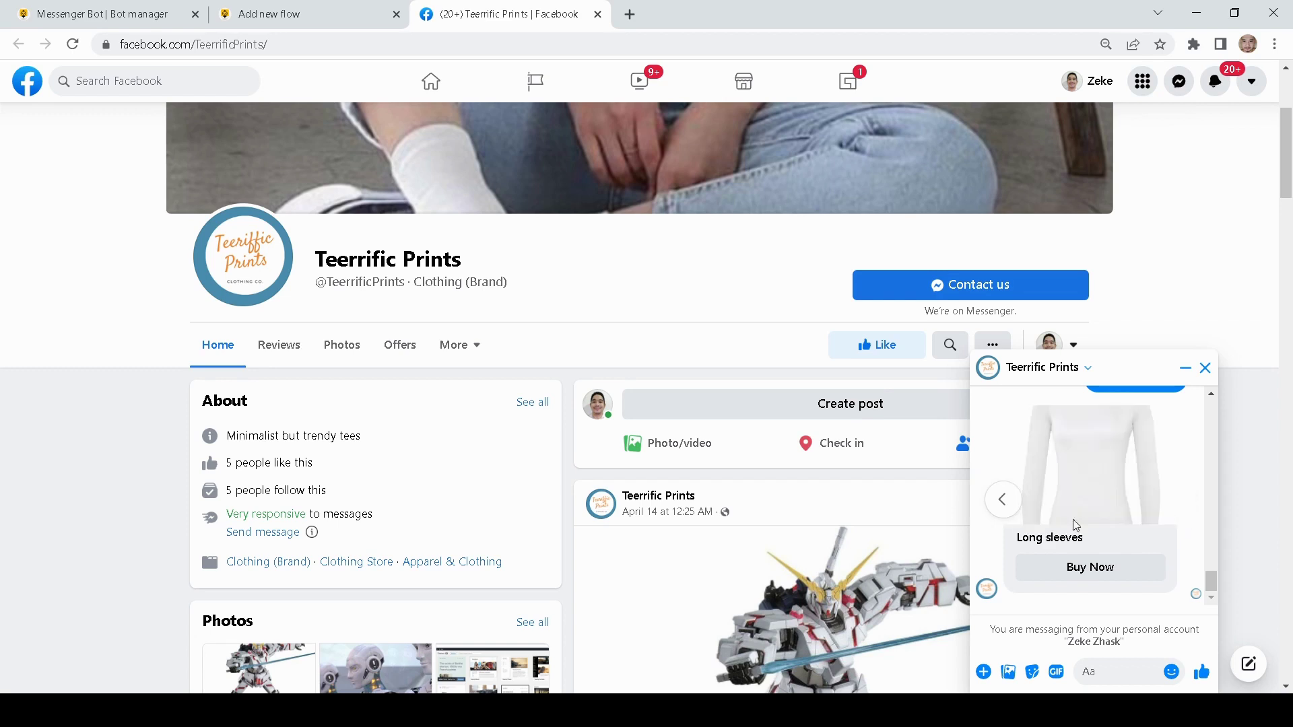
left_click(1010, 509)
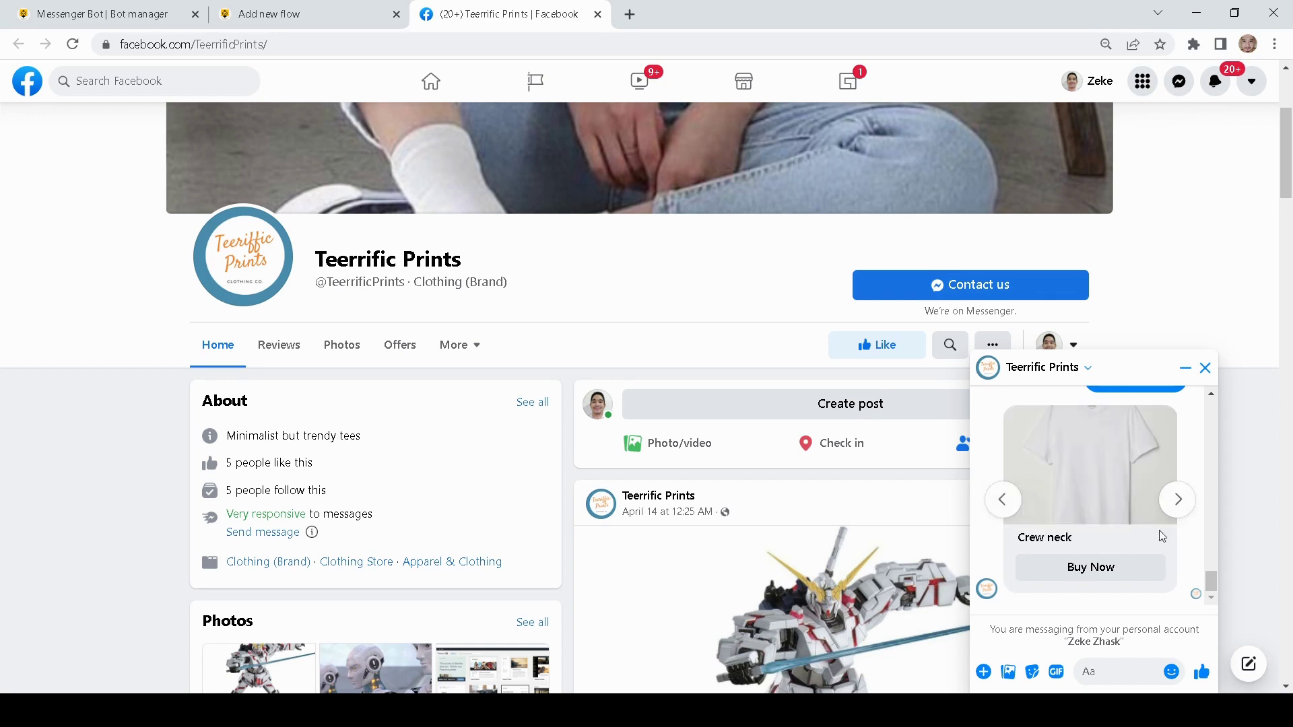
left_click(1099, 580)
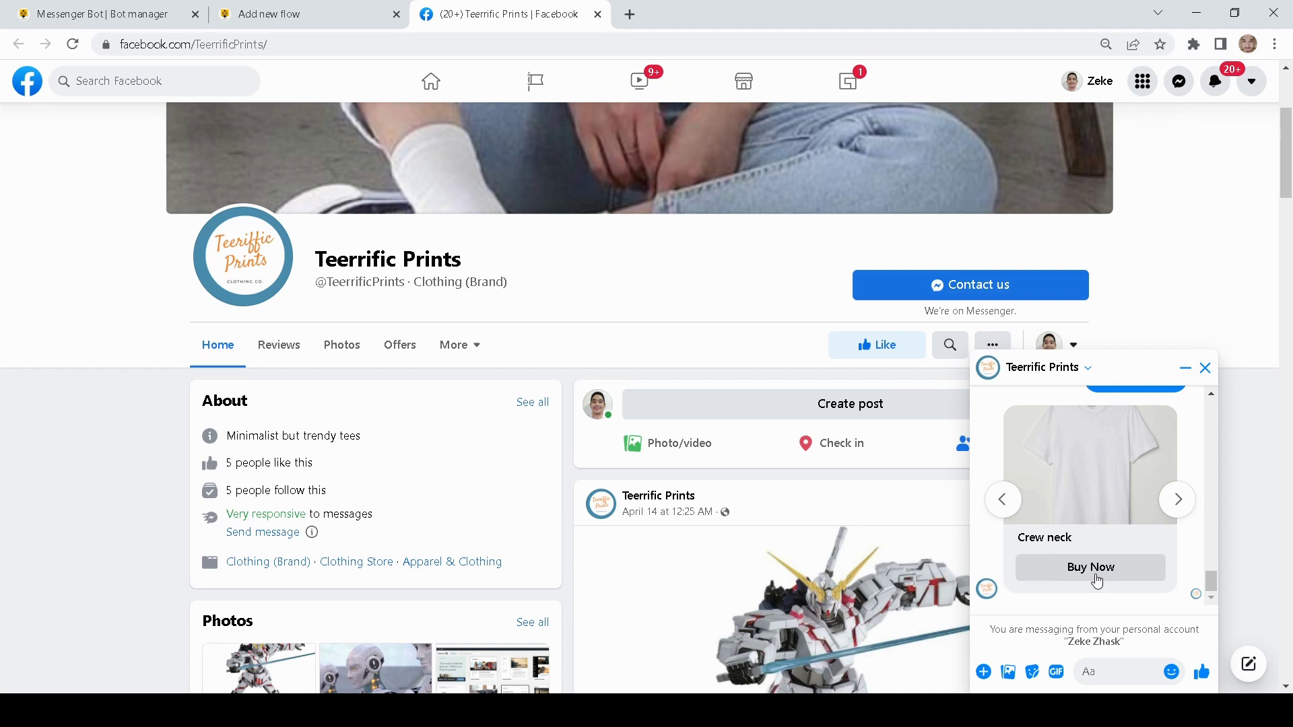
scroll(1199, 527, "down", 1)
scroll(1199, 527, "up", 1)
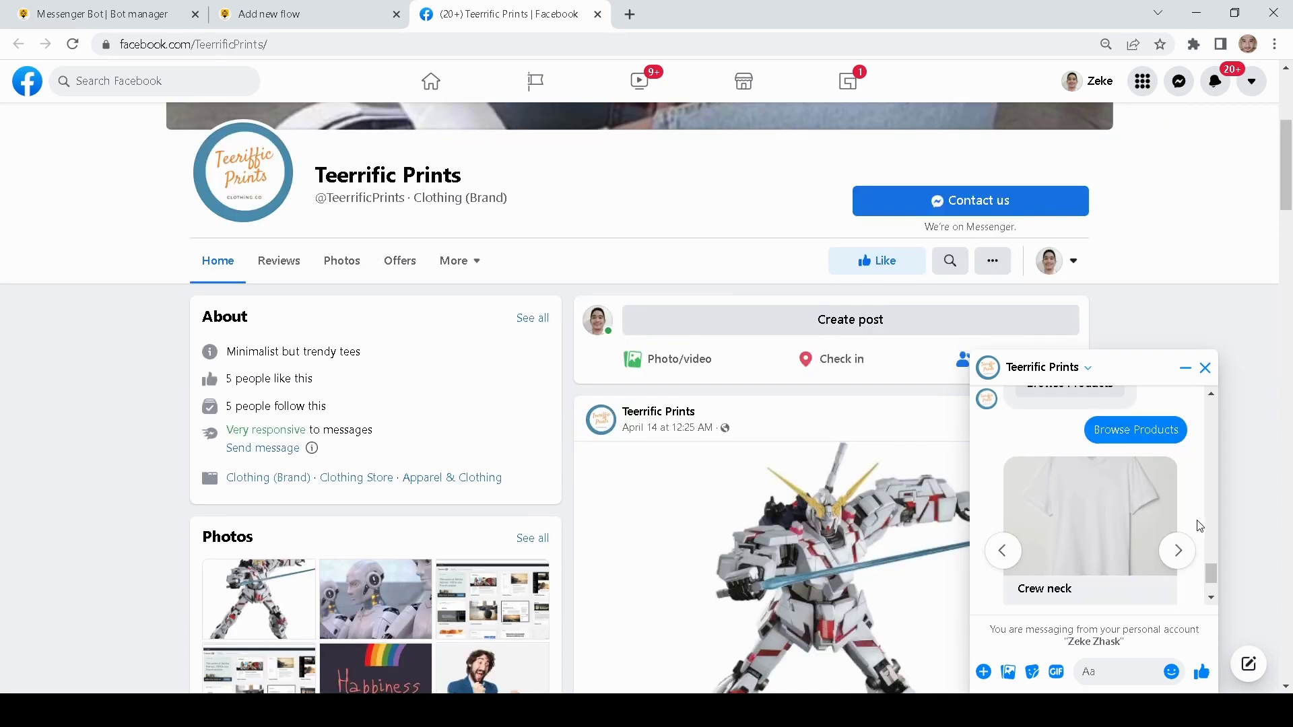
- Send the bot an email address, a phone number and a delivery address, one message each
scroll(1198, 527, "down", 1)
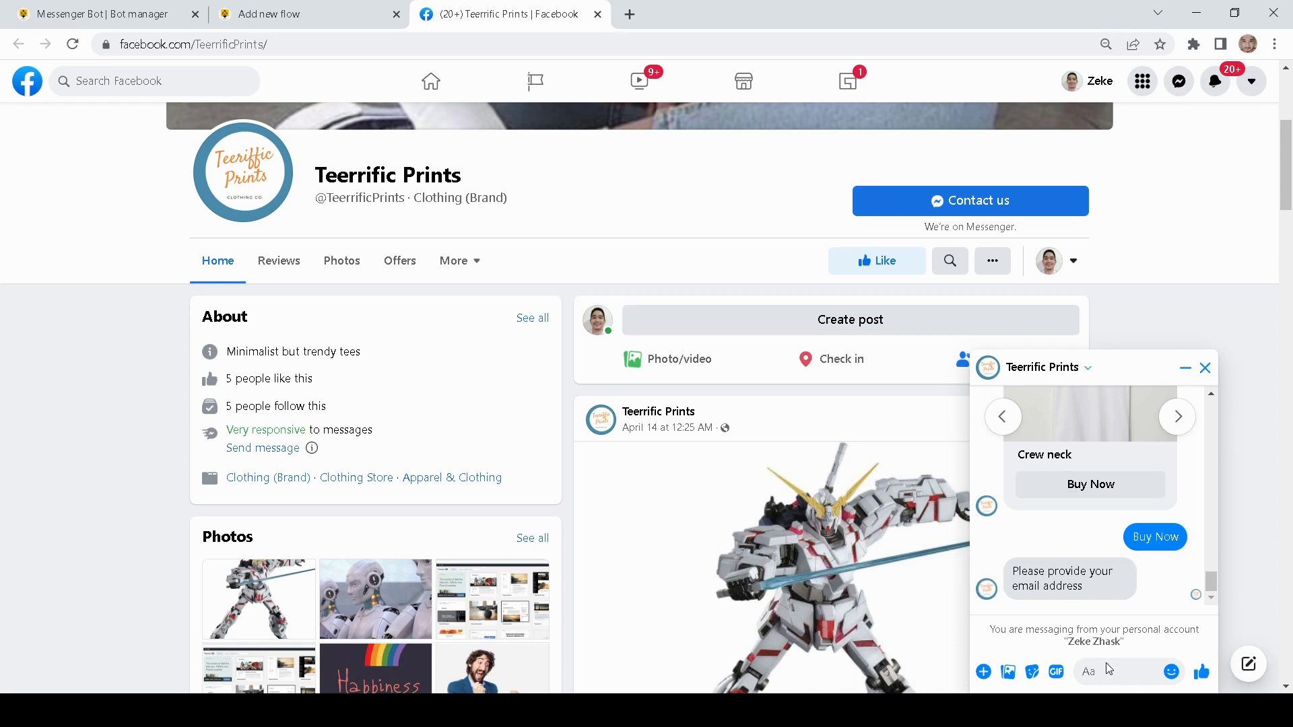
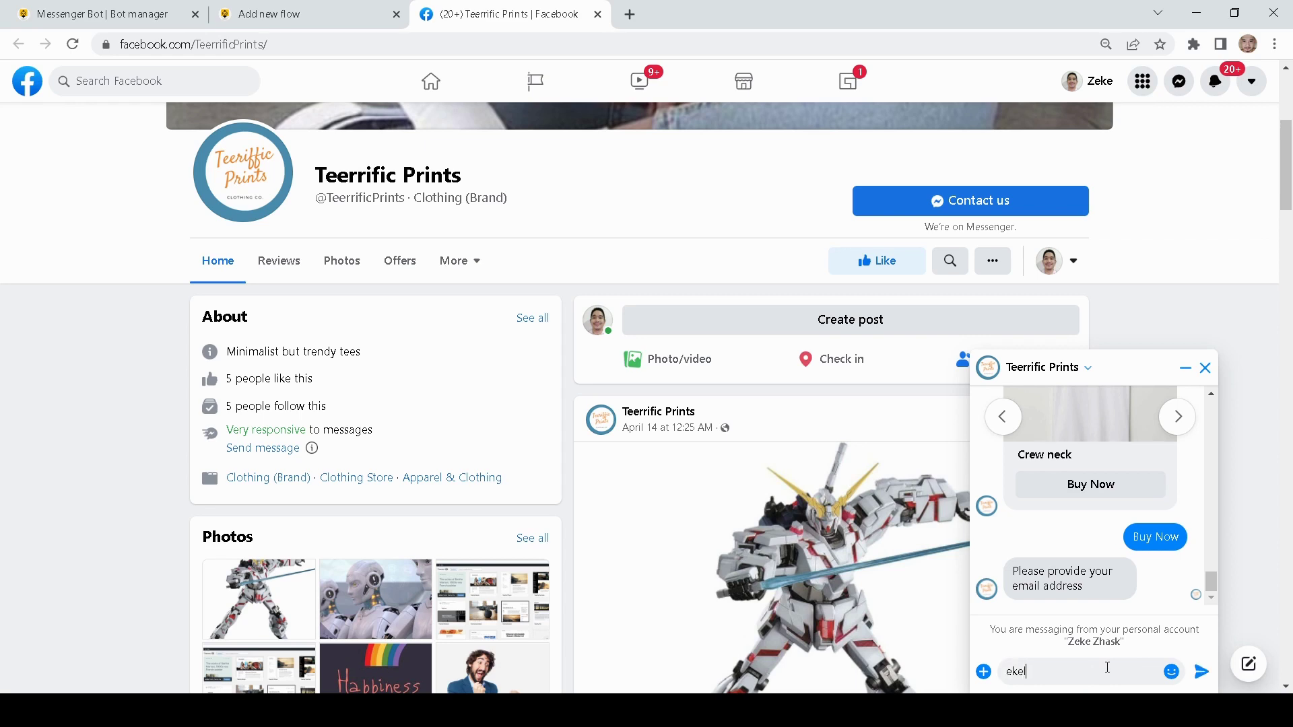
key("Return")
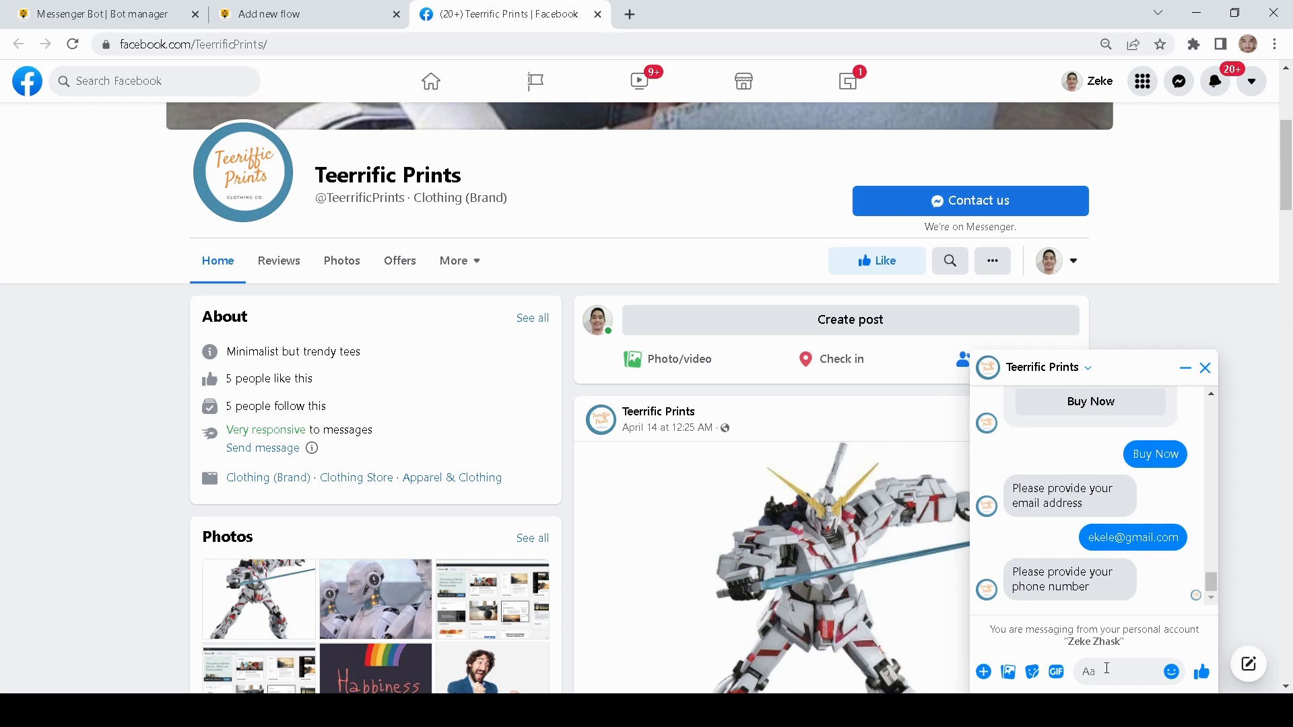
type("898989")
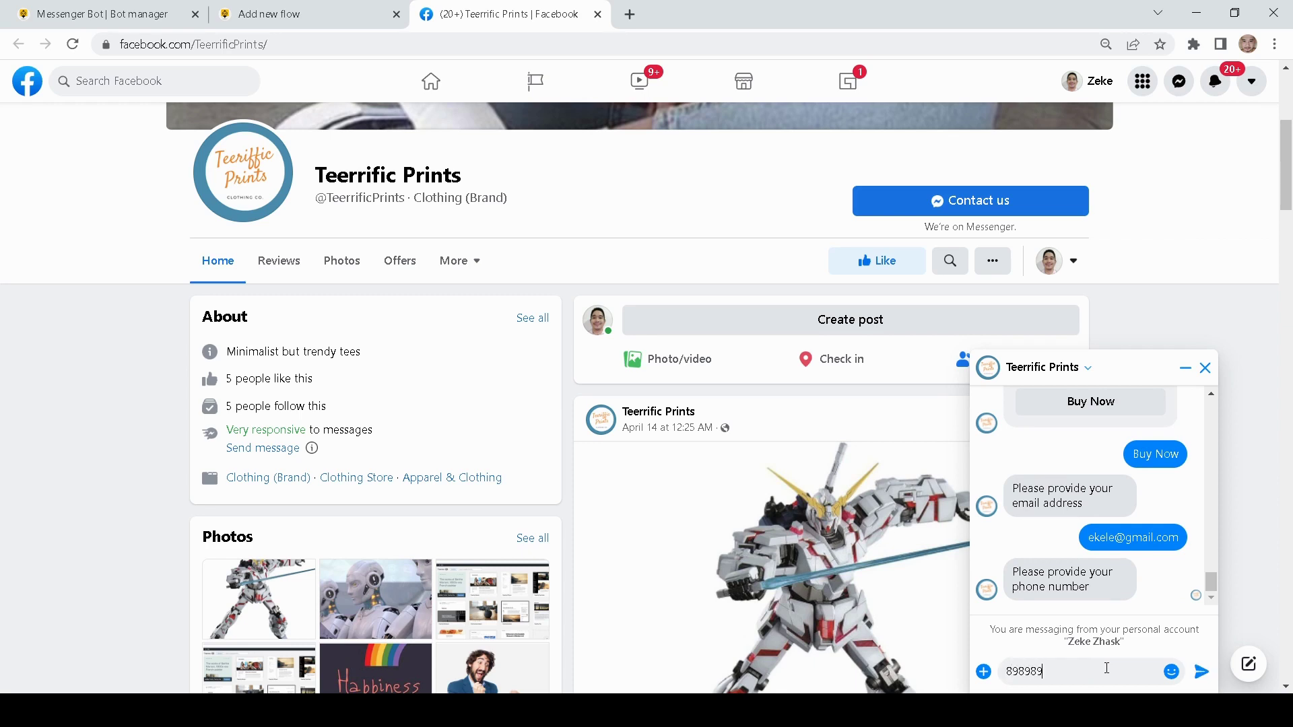
key("Return")
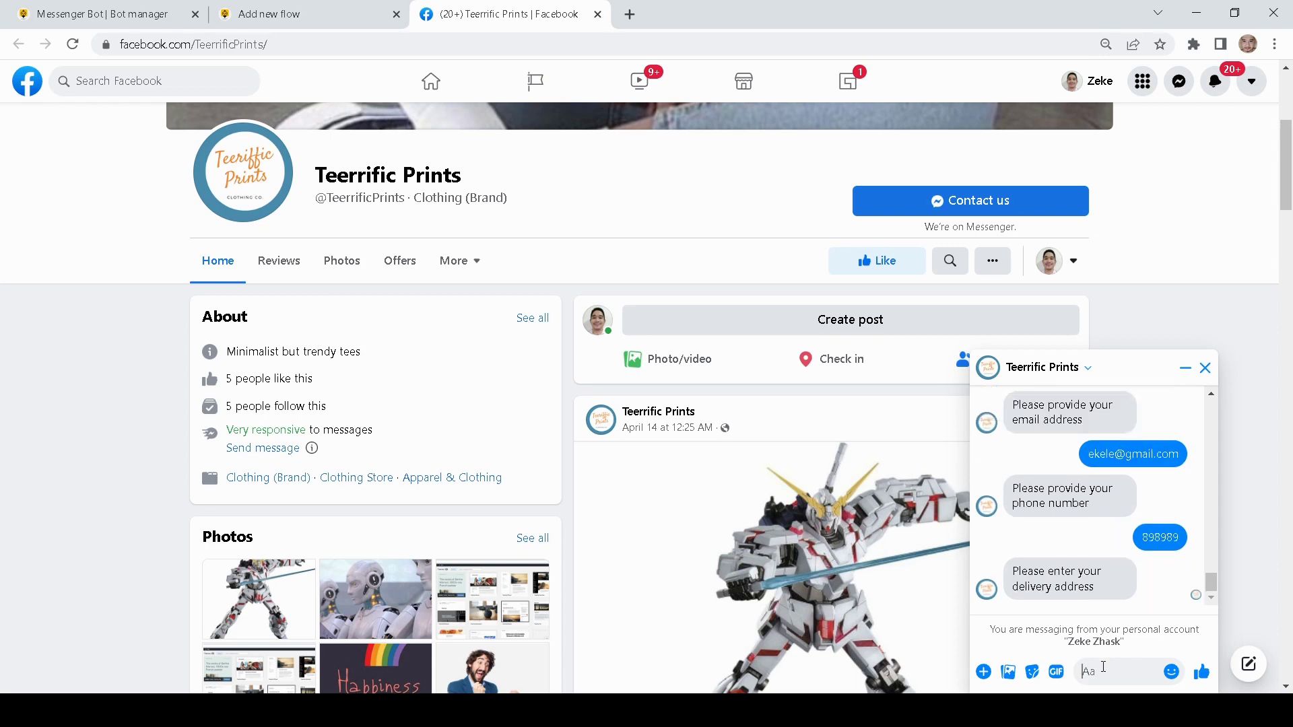
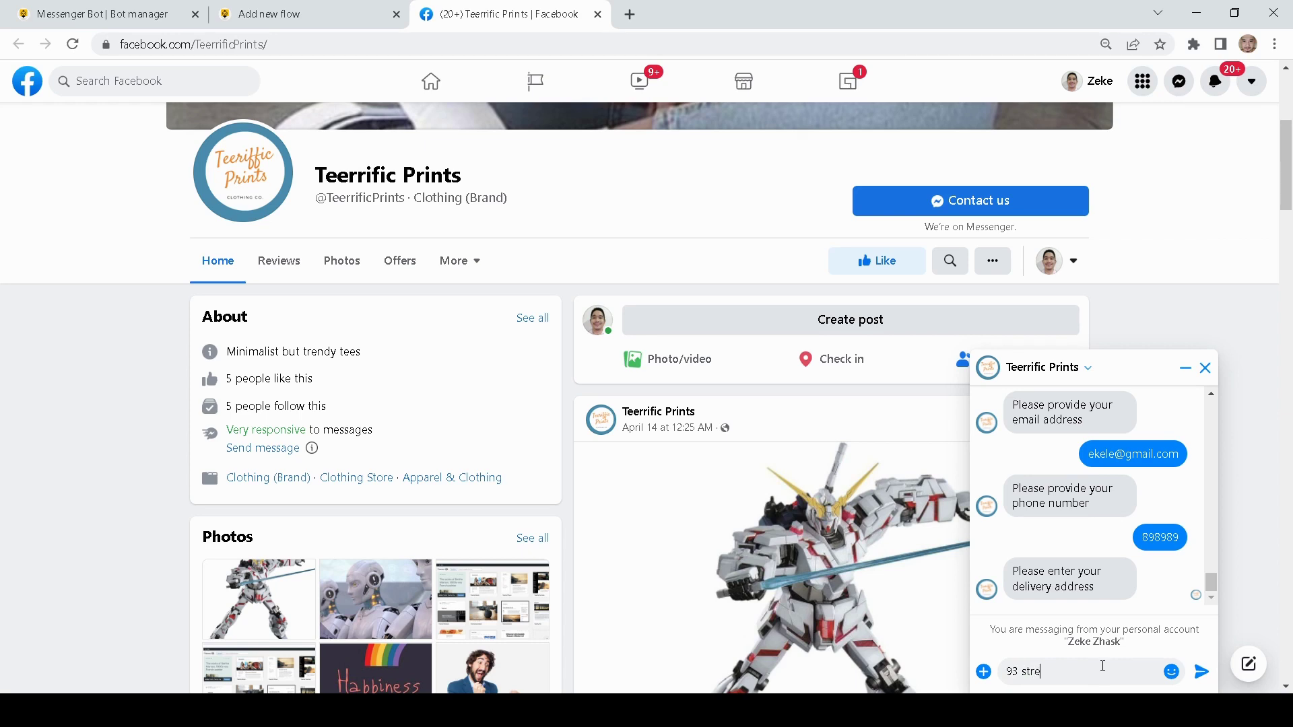
key("Return")
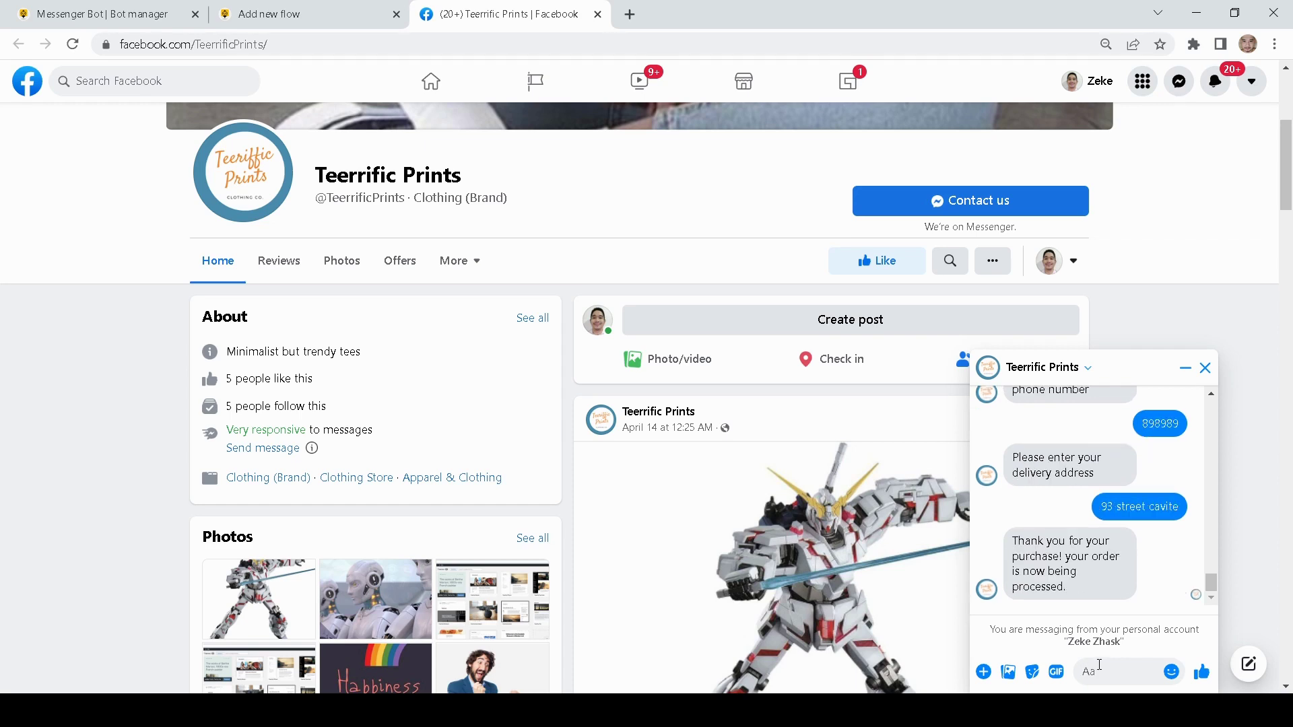
scroll(1163, 546, "up", 1)
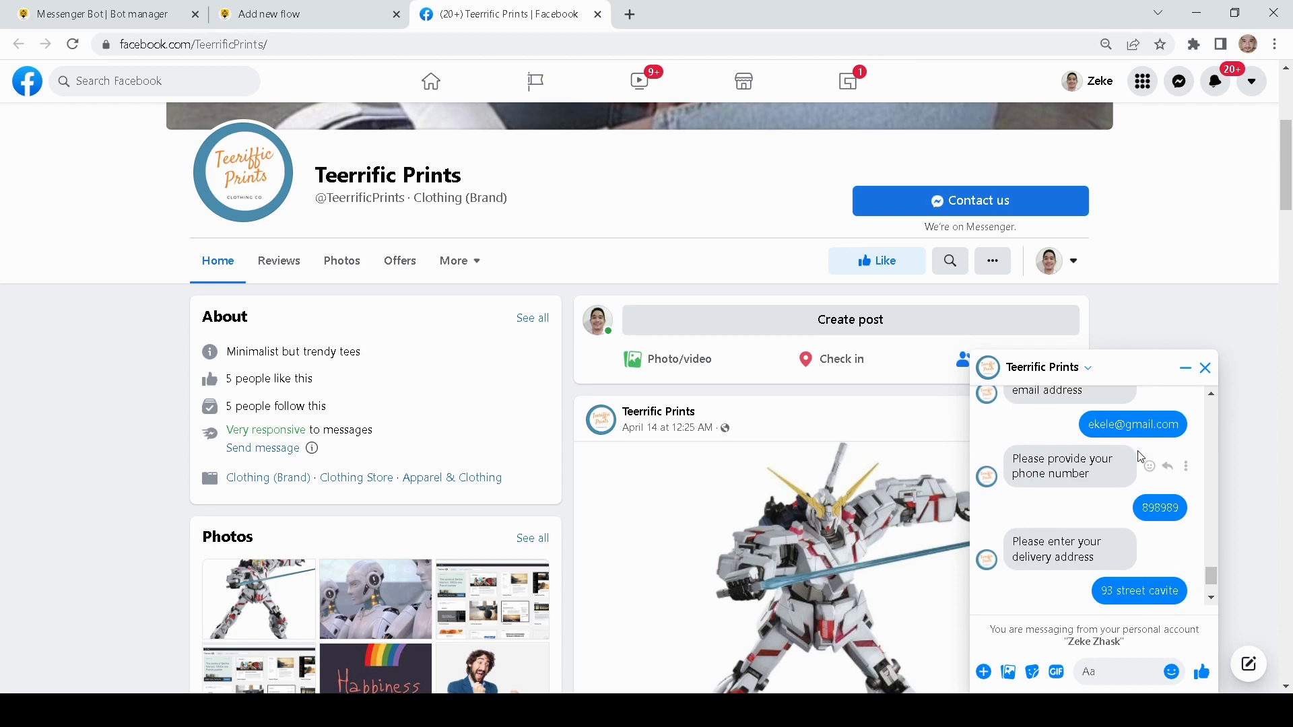
scroll(1140, 457, "down", 1)
scroll(1141, 472, "up", 1)
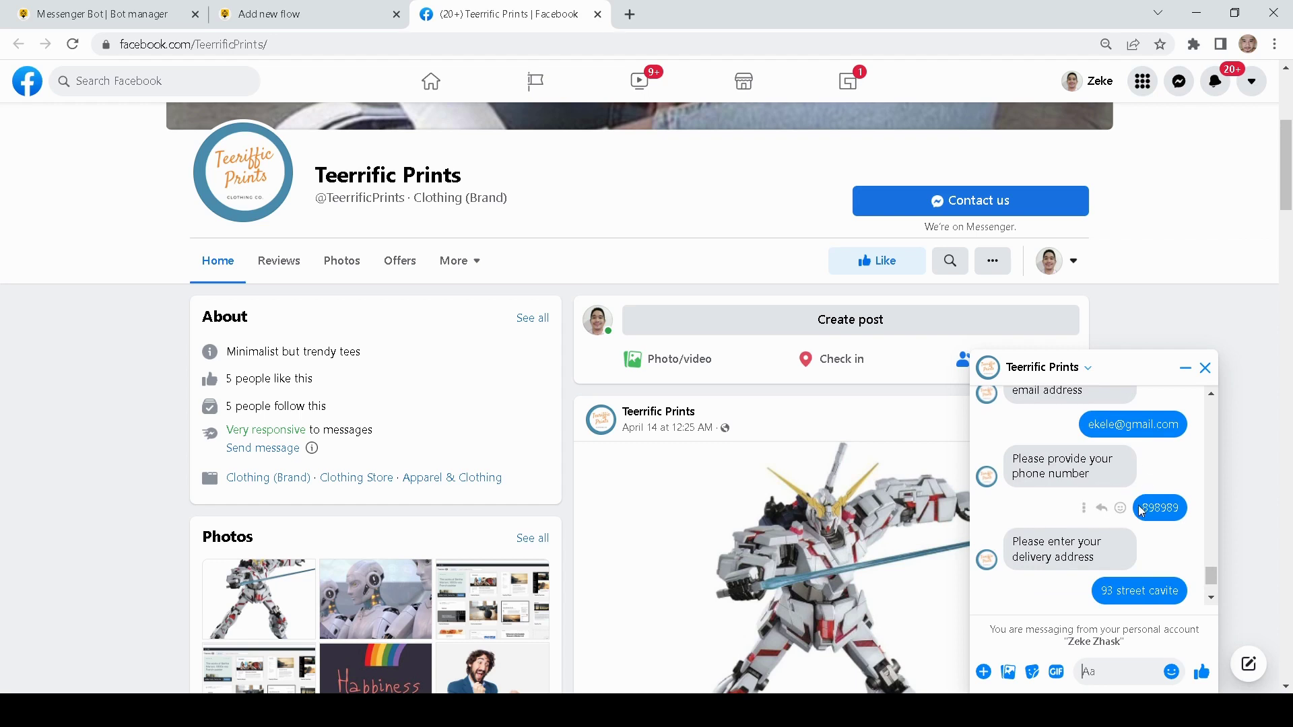